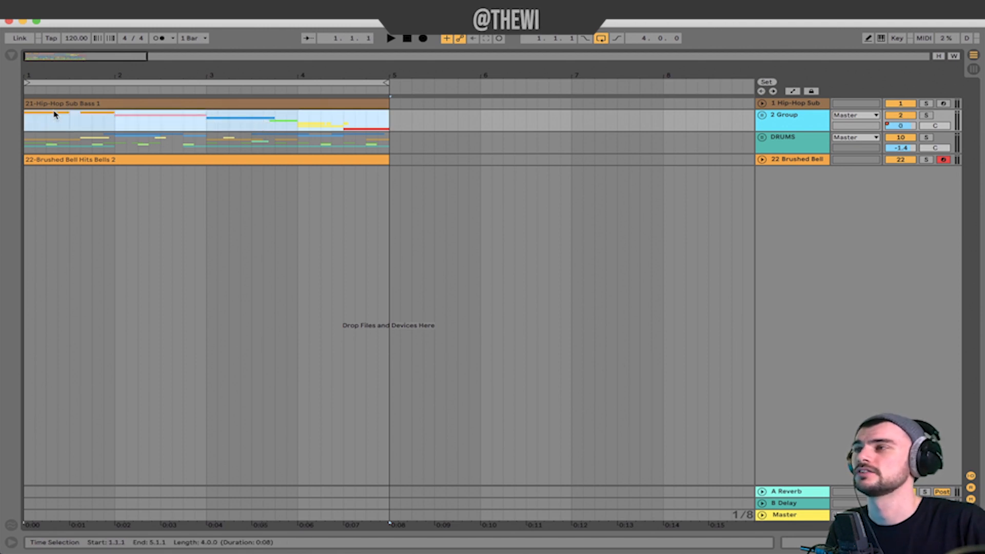
Step: Play the four-bar arrangement from bar 1, switch looping off and stop playback after the last clips end
click(343, 160)
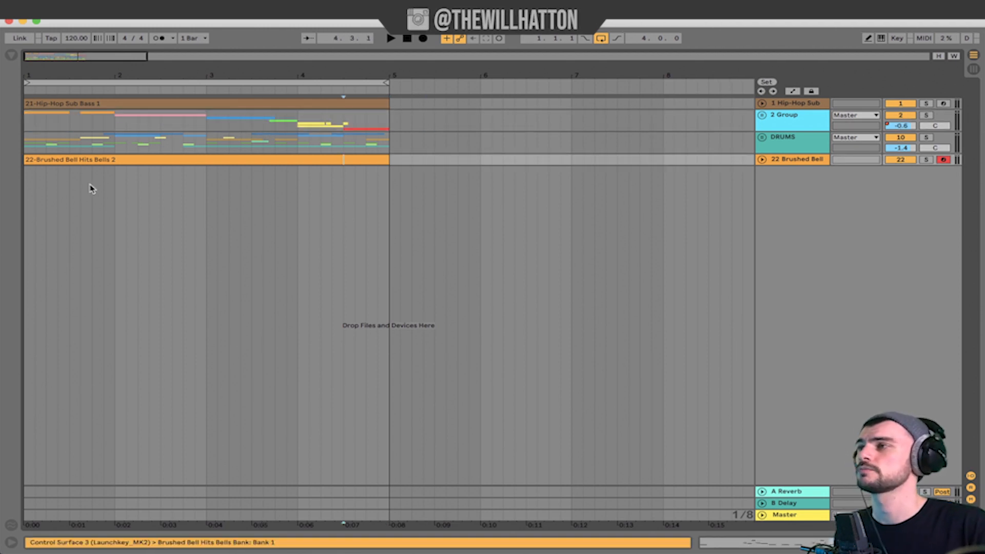
click(28, 160)
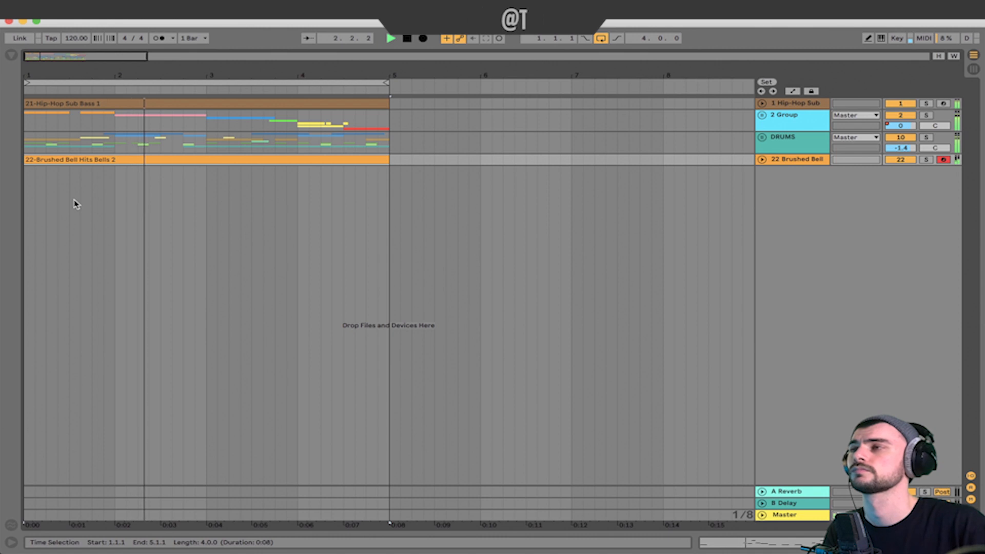
click(600, 39)
click(382, 225)
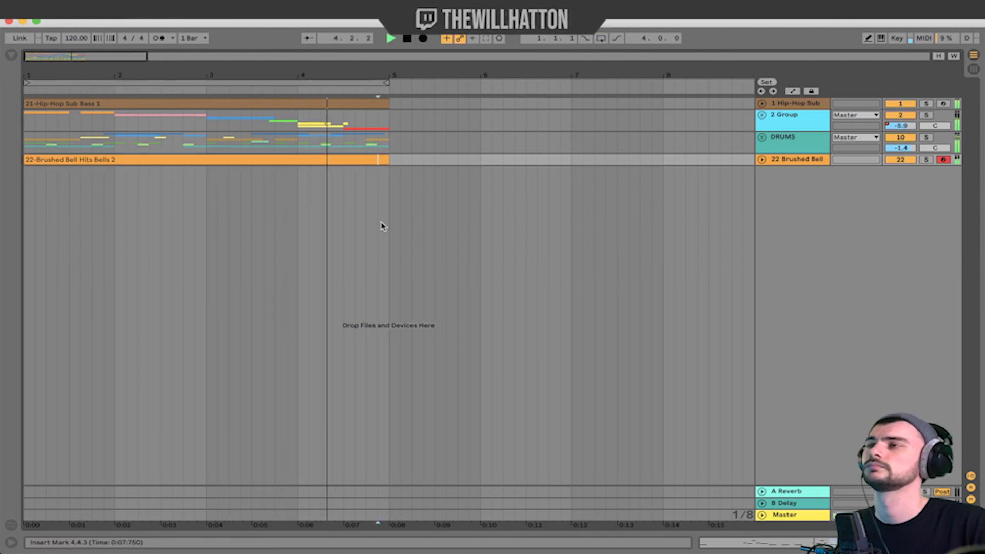
key(space)
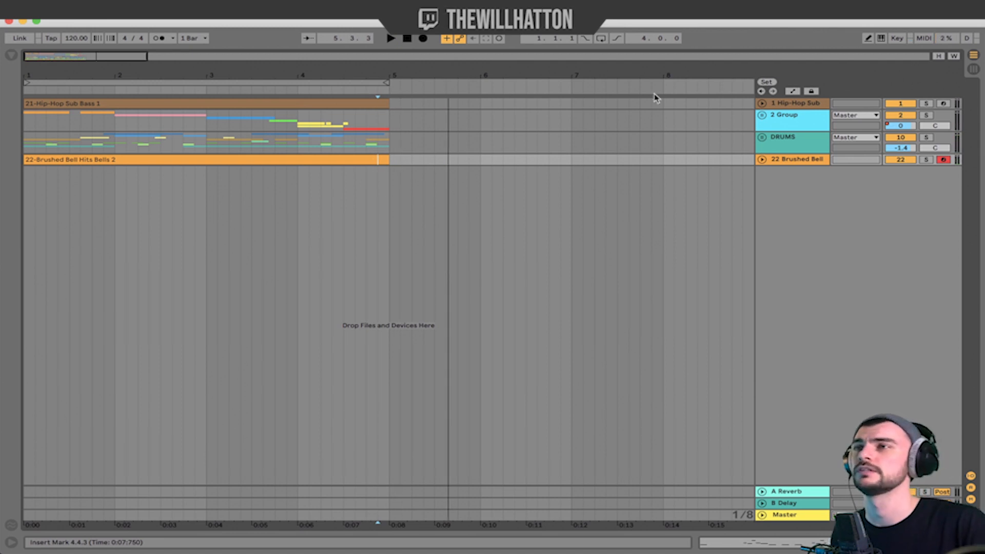
Step: Solo the 2 Group bass tracks and listen to them from bar 1
click(819, 104)
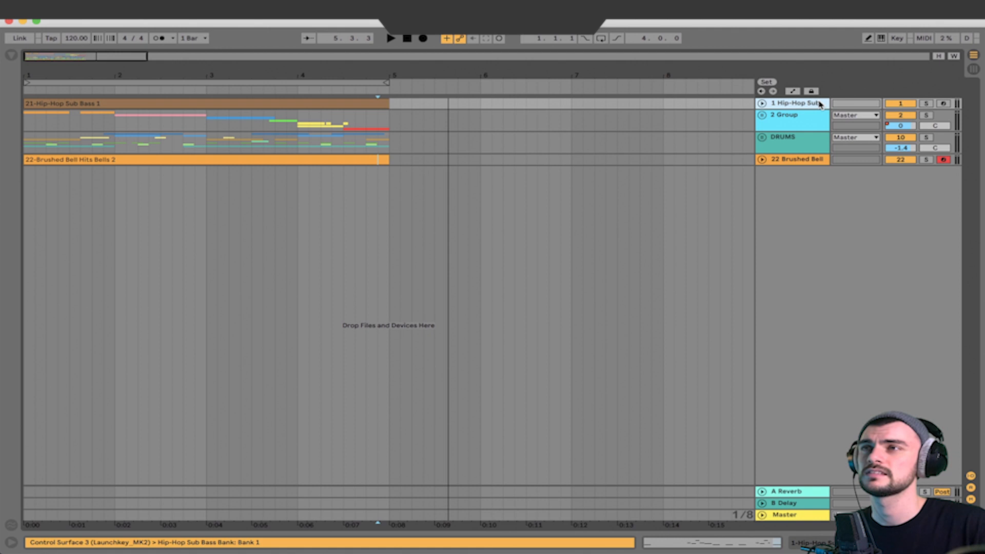
click(803, 109)
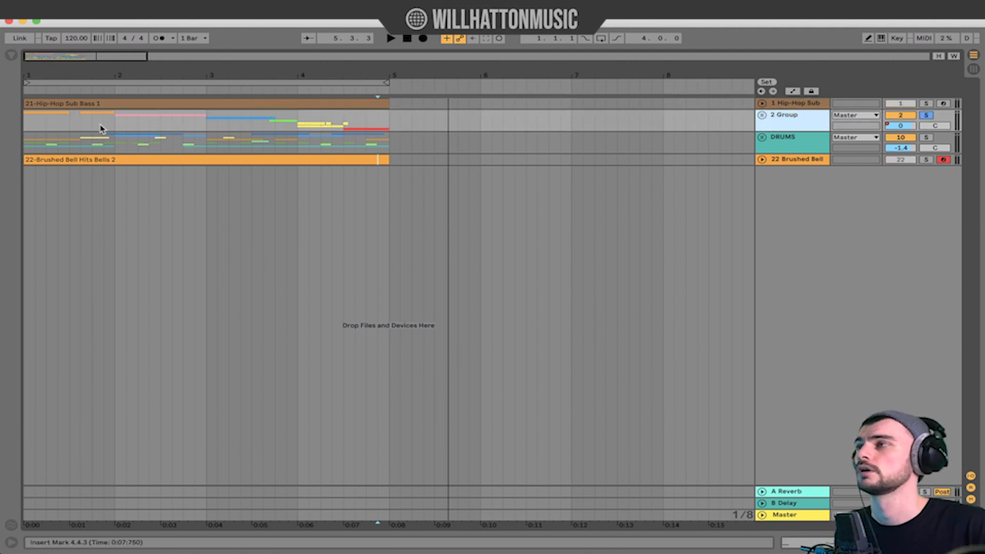
click(28, 119)
key(space)
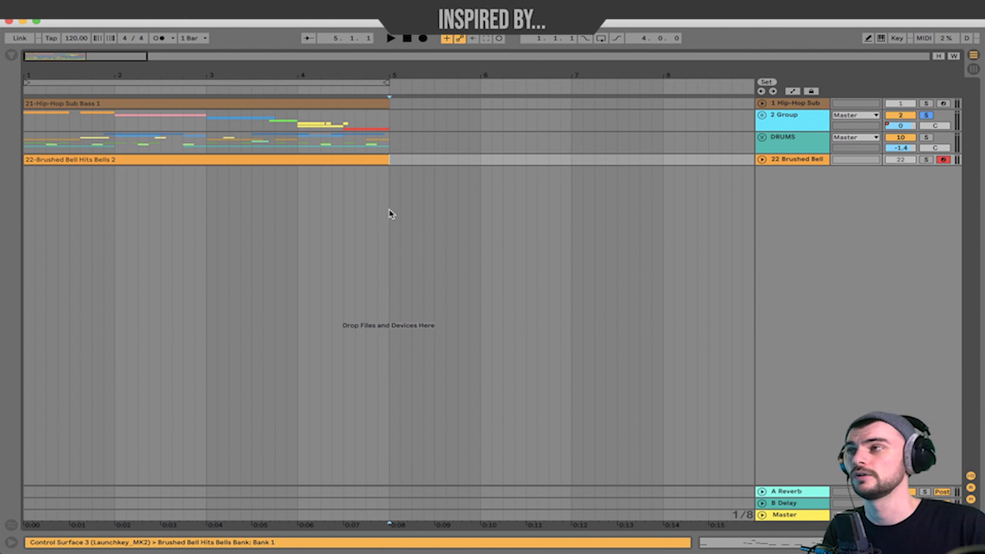
Step: Solo the DRUMS group, play it from bar 1 and unfold it to view its individual drum tracks
click(795, 145)
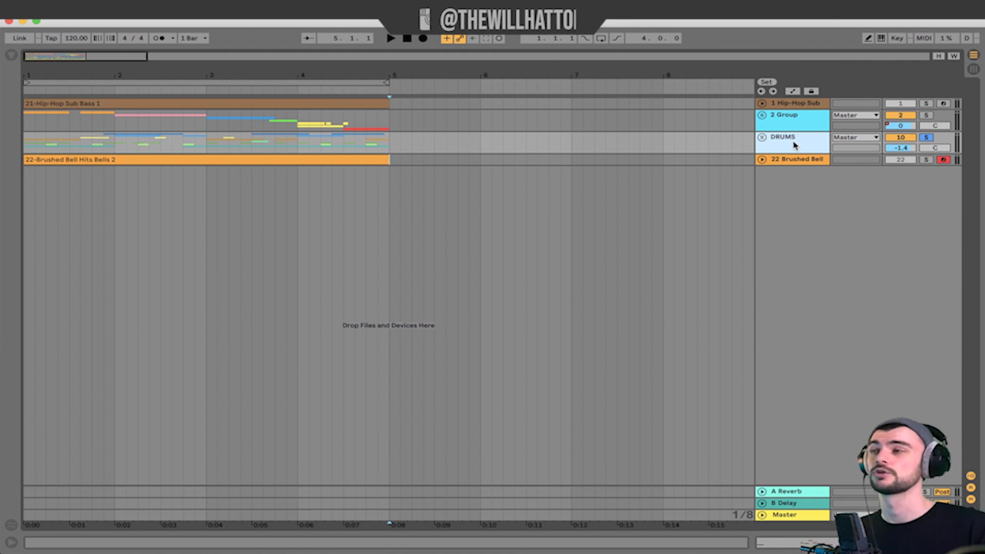
click(24, 136)
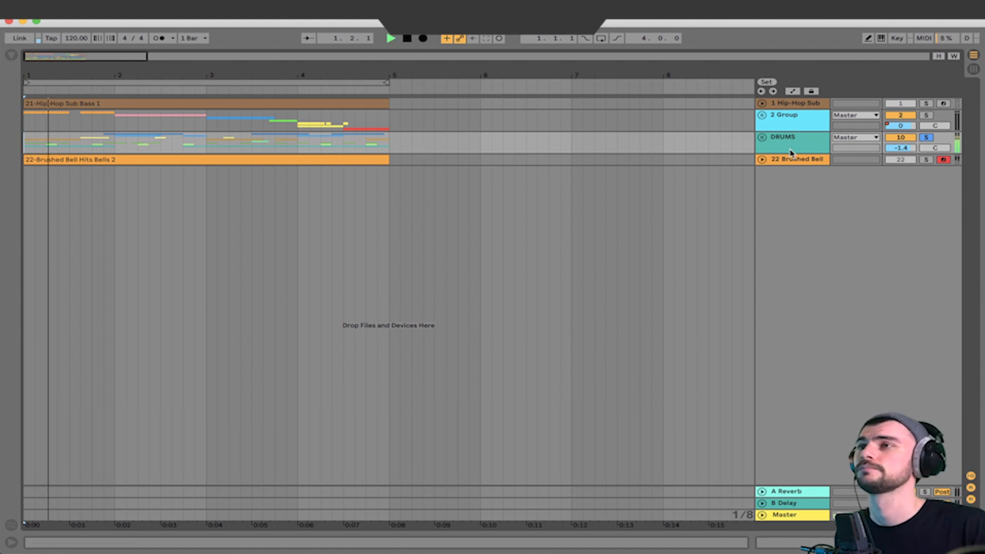
click(762, 137)
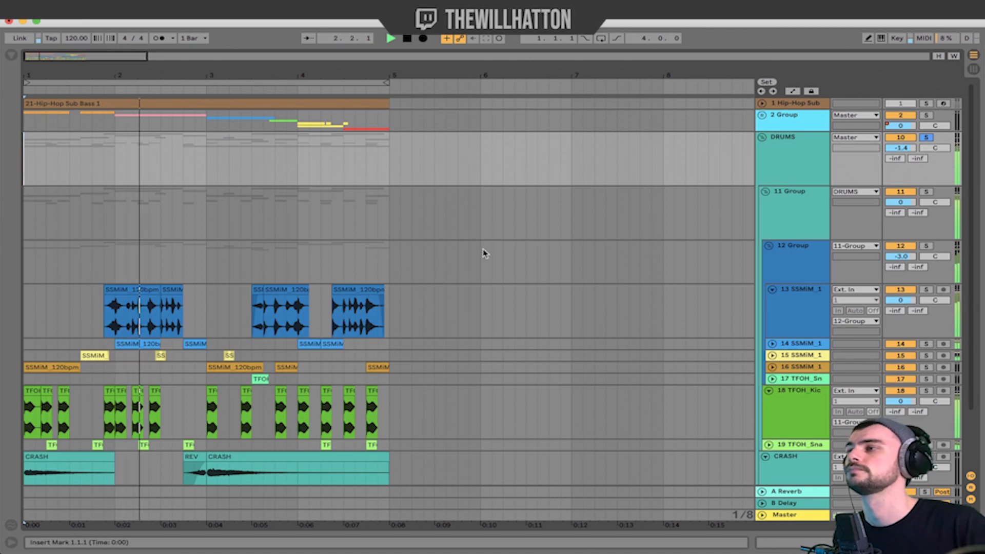
scroll(484, 248, down, 5)
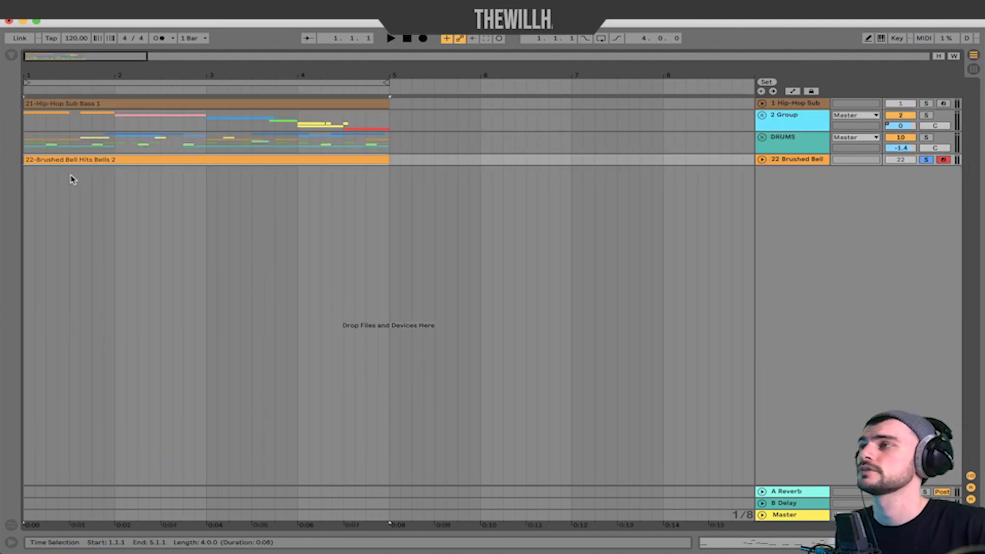
Step: Unfold 2 Group, solo its first Serum audio track and listen to that track's clips in bar 1
click(121, 175)
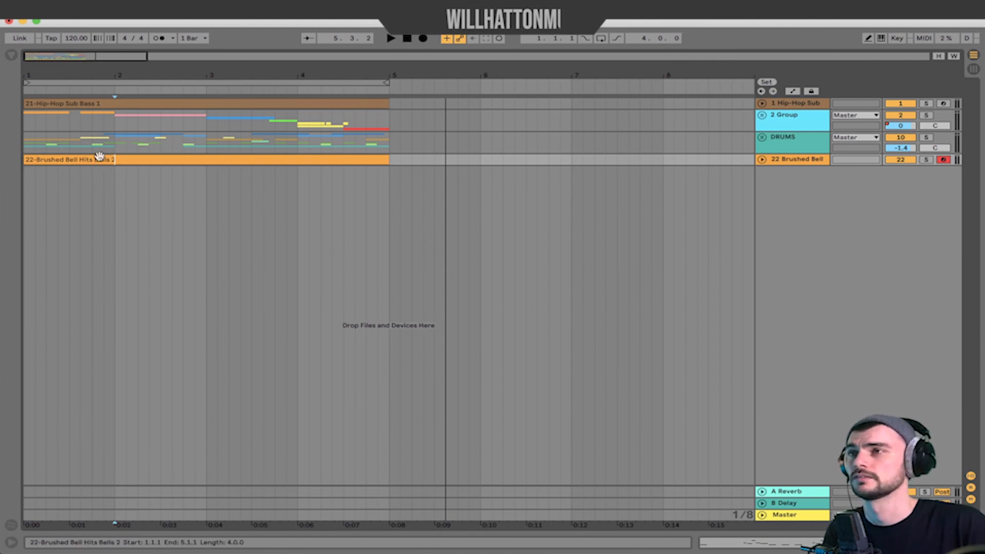
click(763, 117)
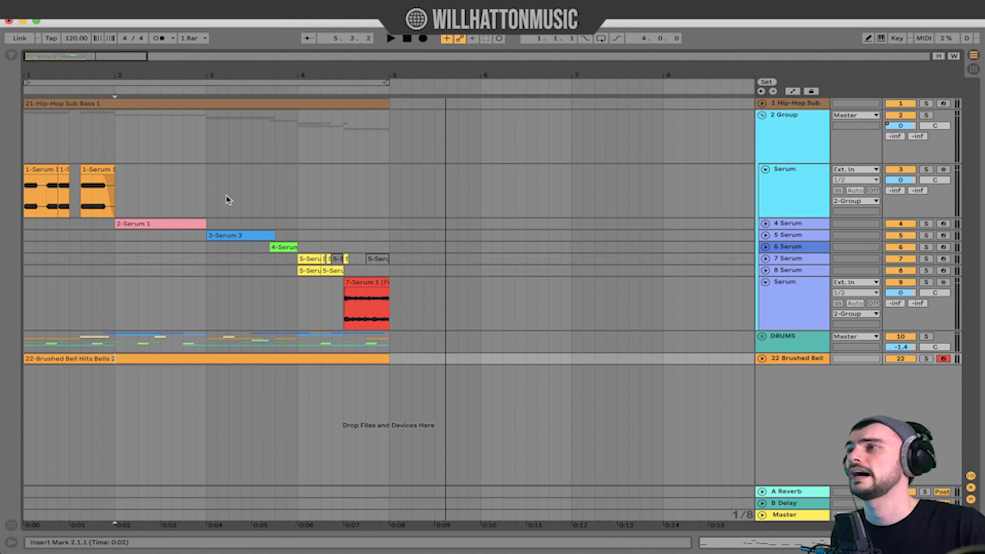
click(41, 169)
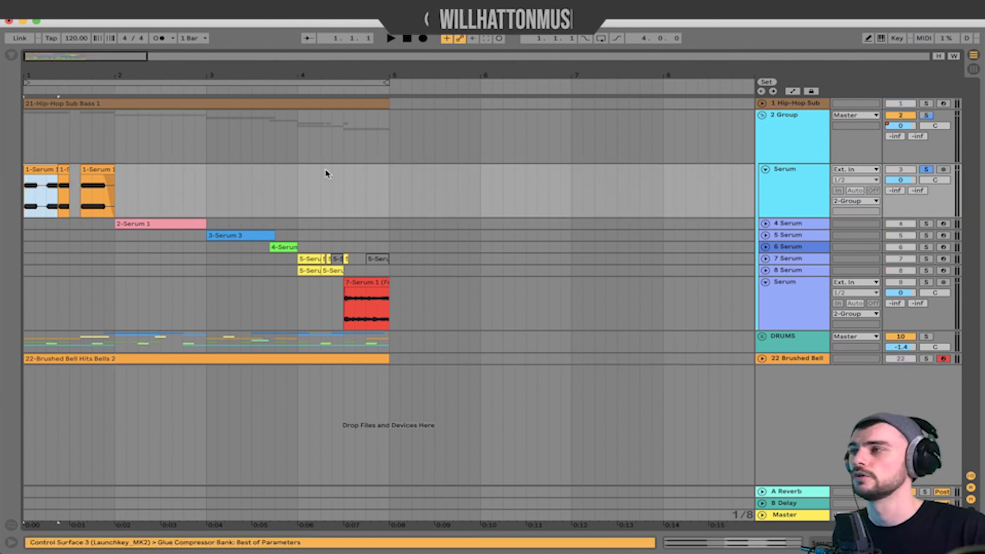
key(space)
key(space)
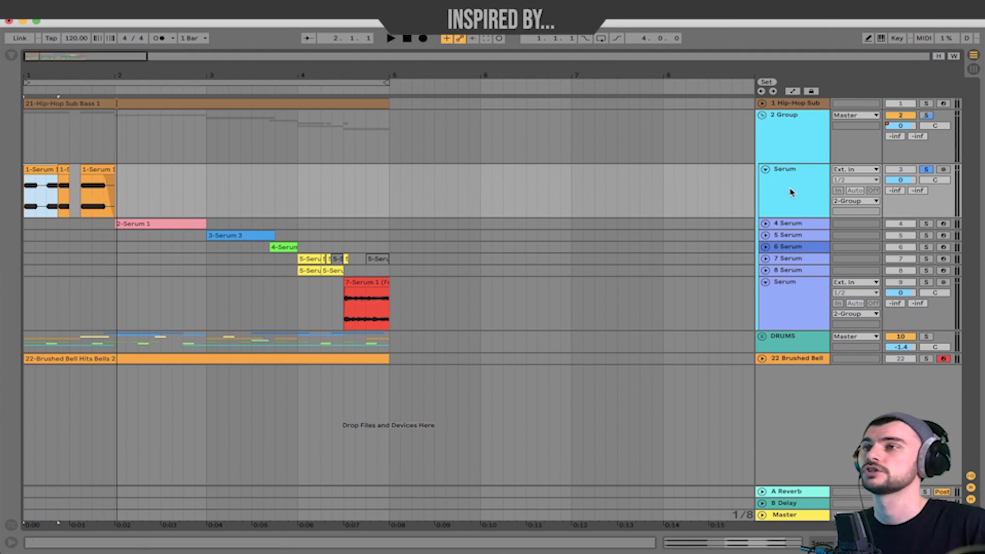
Step: Open the first Serum track's device chain and review its effects, from Glue Compressor and Saturator through OTT to the EQ and Utility
double_click(765, 199)
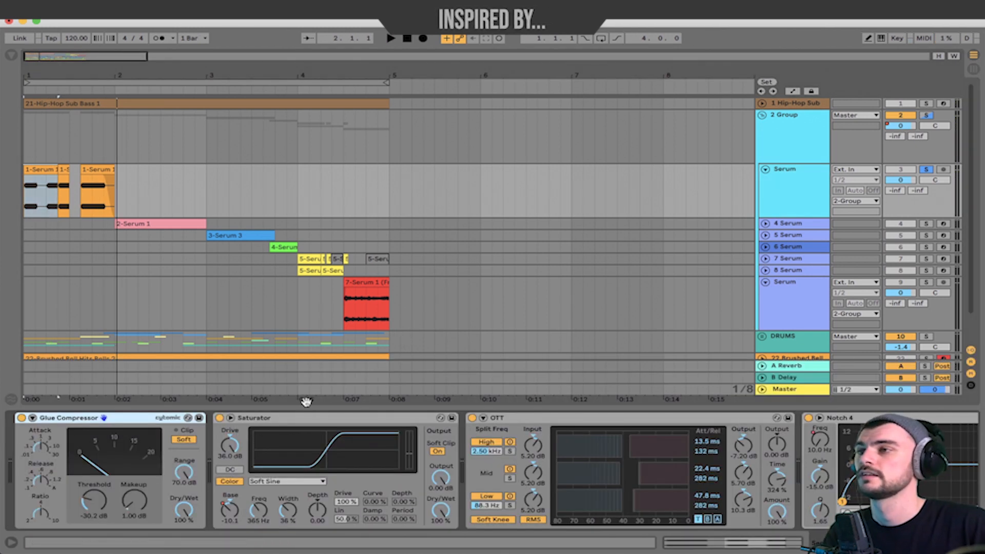
scroll(296, 501, right, 5)
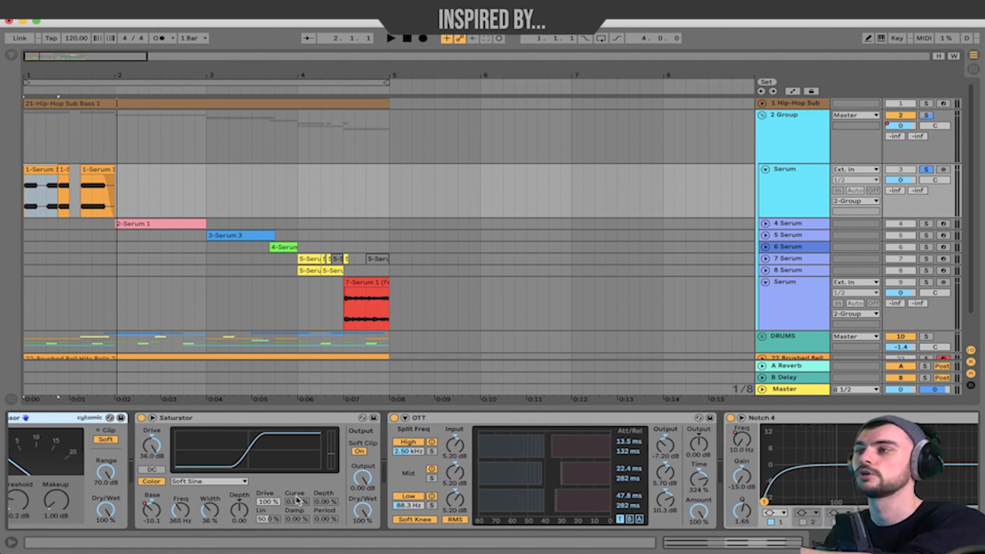
scroll(297, 501, right, 8)
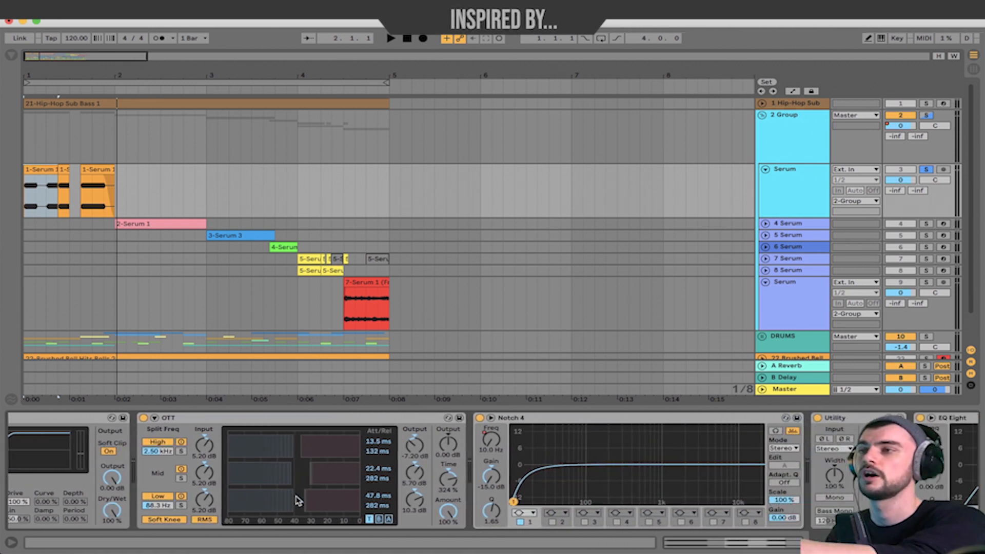
scroll(298, 500, right, 4)
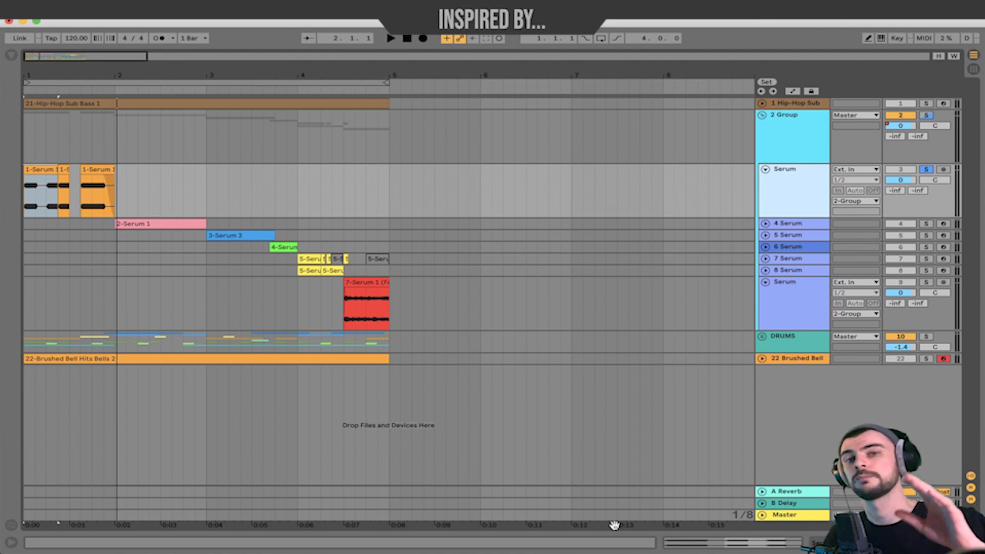
Step: Load the Serum instrument from the GO 2 INST. collection onto a new MIDI track
click(471, 194)
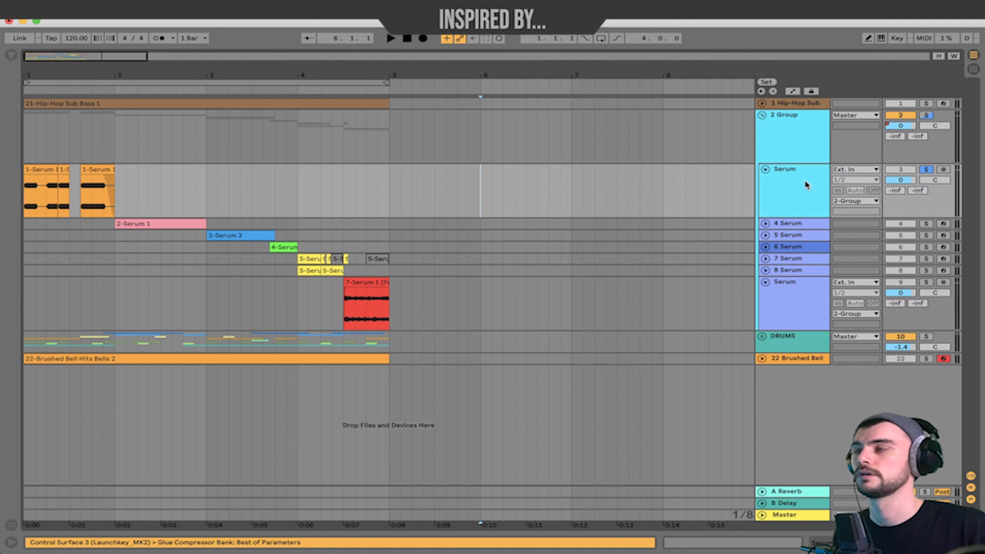
key(super+alt+b)
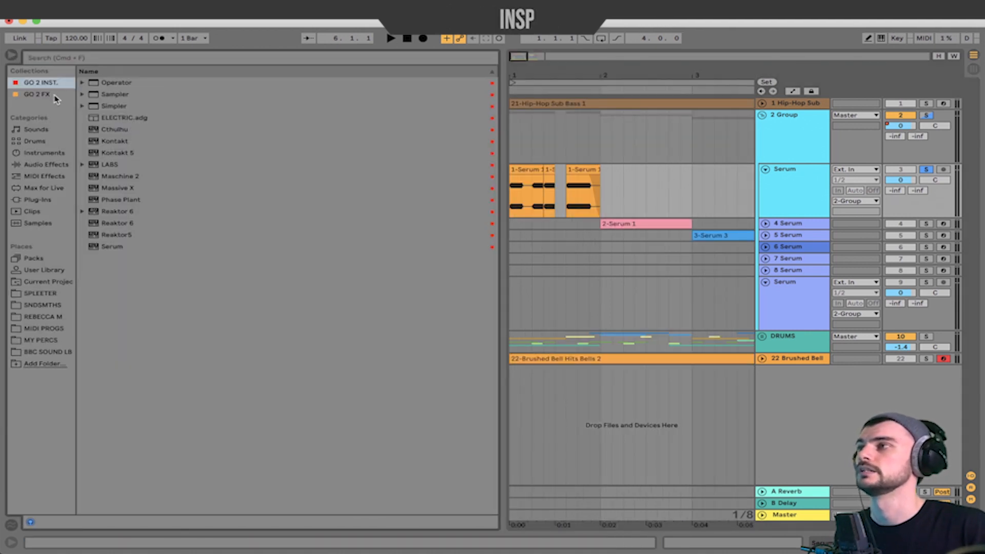
drag(124, 249, 624, 416)
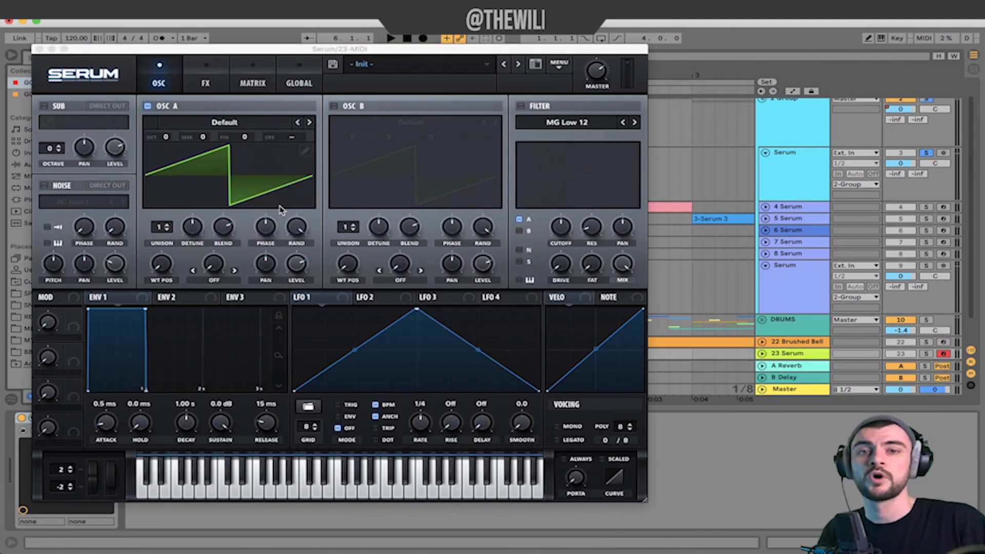
Step: Set the OSC A wavetable in Serum to Analog_BD_Sin
click(308, 122)
click(308, 122)
click(308, 122)
click(308, 122)
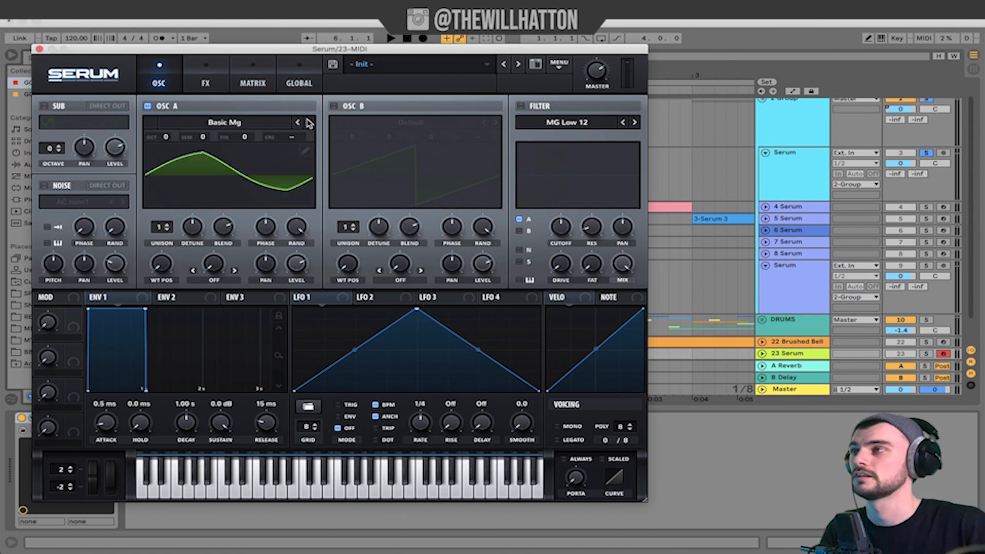
click(297, 123)
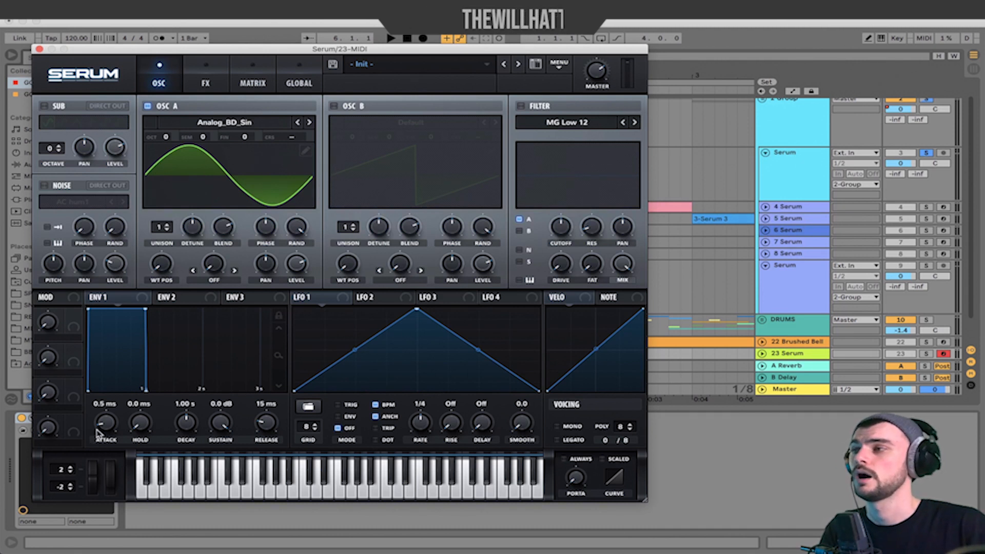
Step: Set the Envelope 1 attack to 15 ms and close the Serum window
scroll(106, 429, up, 1)
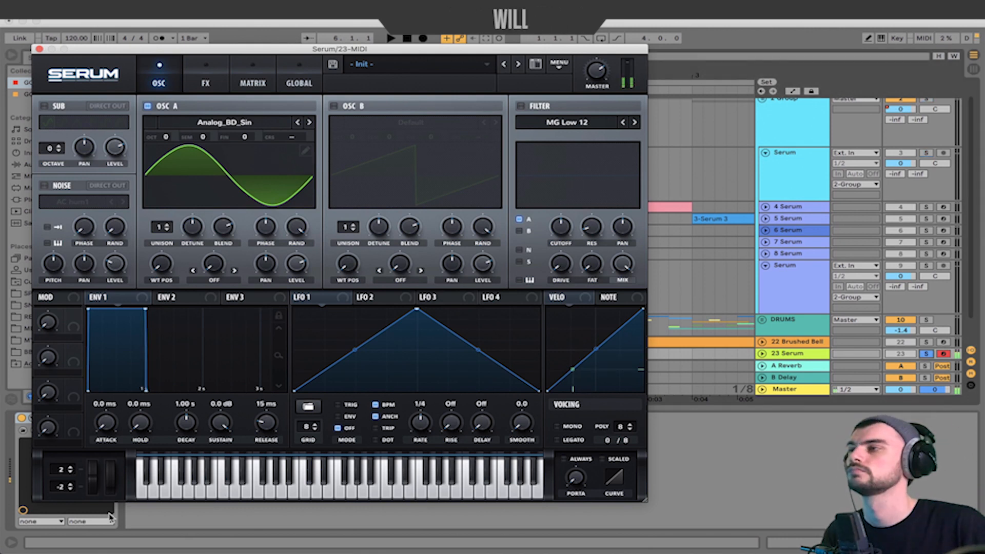
drag(108, 508, 108, 437)
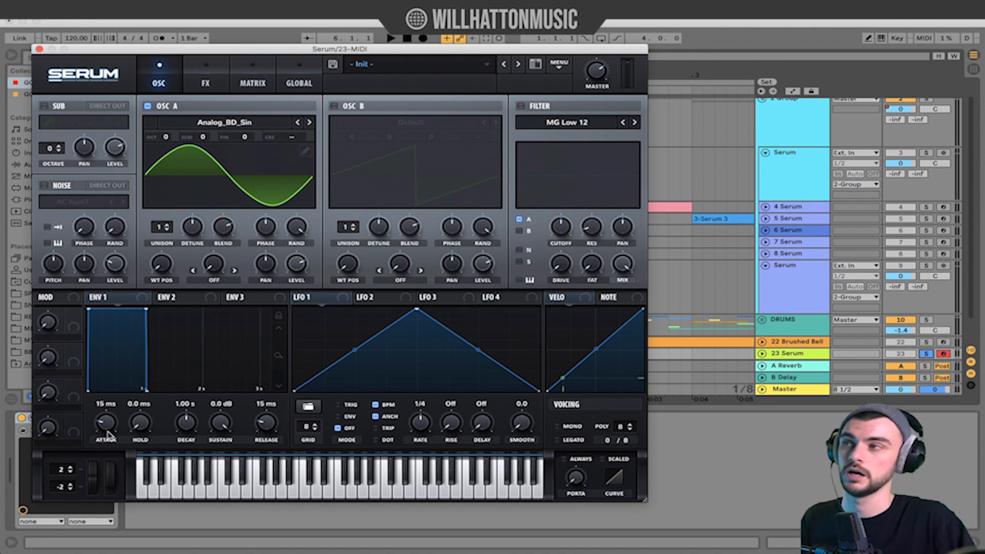
click(39, 49)
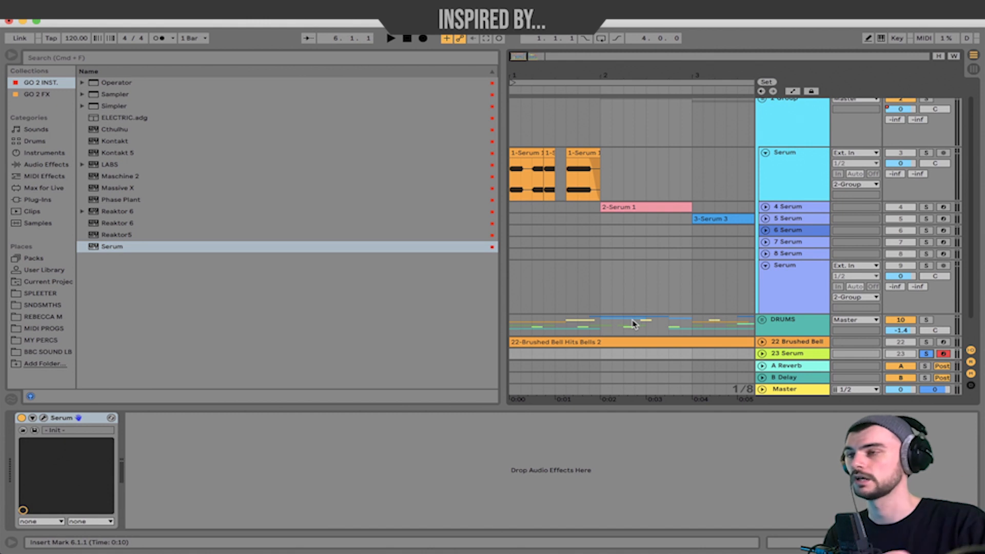
Step: Record a one-bar MIDI clip with a sustained note at bar 7 on the 23 Serum track
scroll(636, 323, right, 9)
scroll(650, 316, down, 1)
click(619, 332)
click(423, 39)
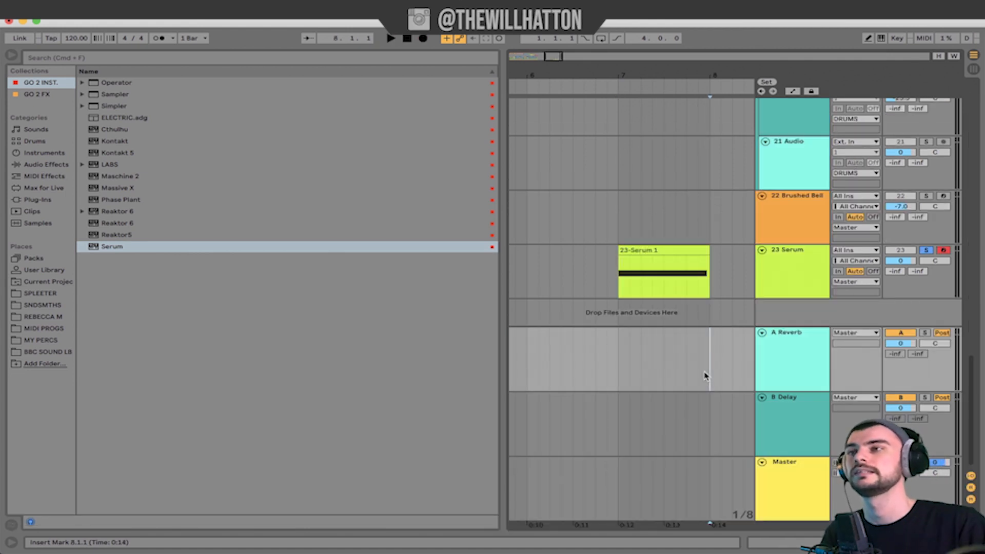
Step: Freeze and flatten the 23 Serum track to turn its bar 7 MIDI clip into audio
drag(722, 275, 651, 272)
right_click(648, 248)
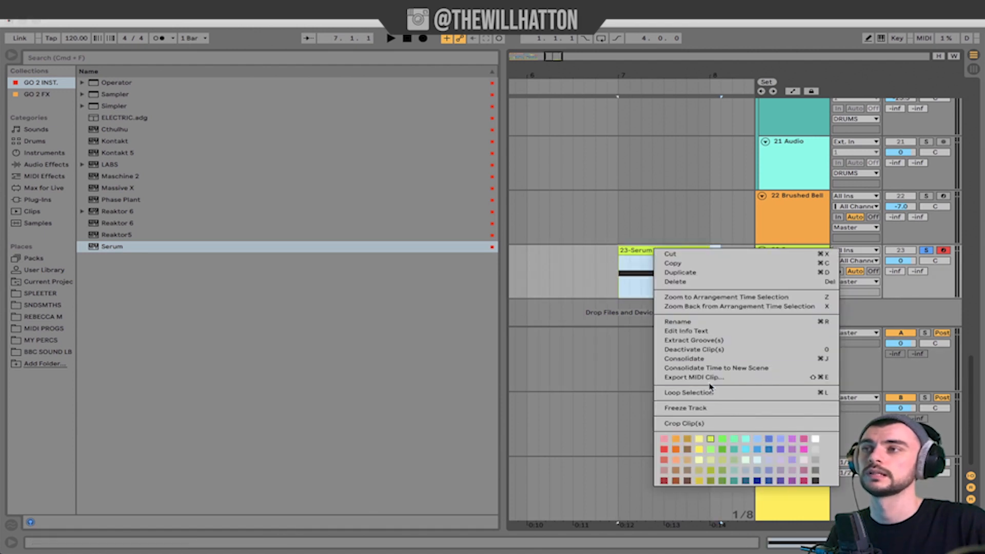
click(711, 410)
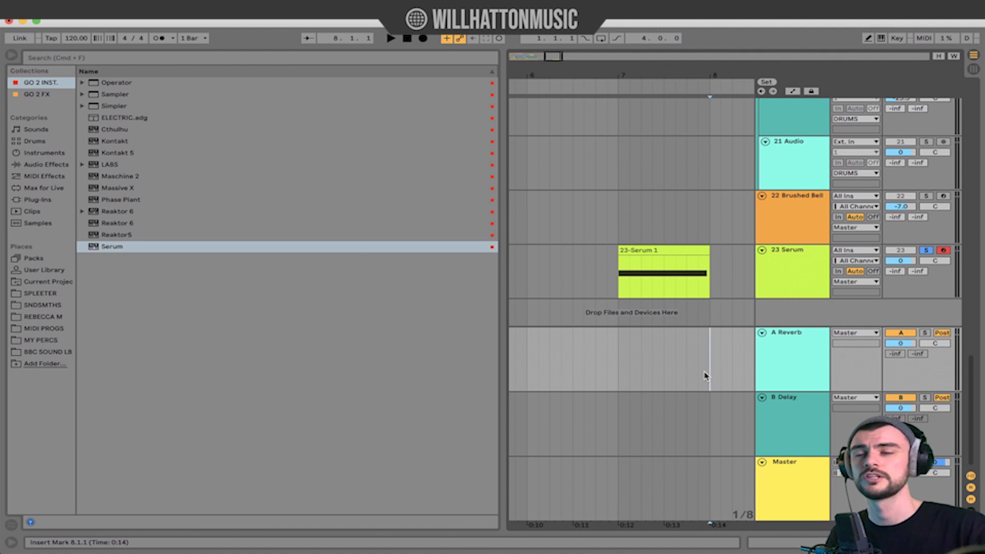
click(710, 252)
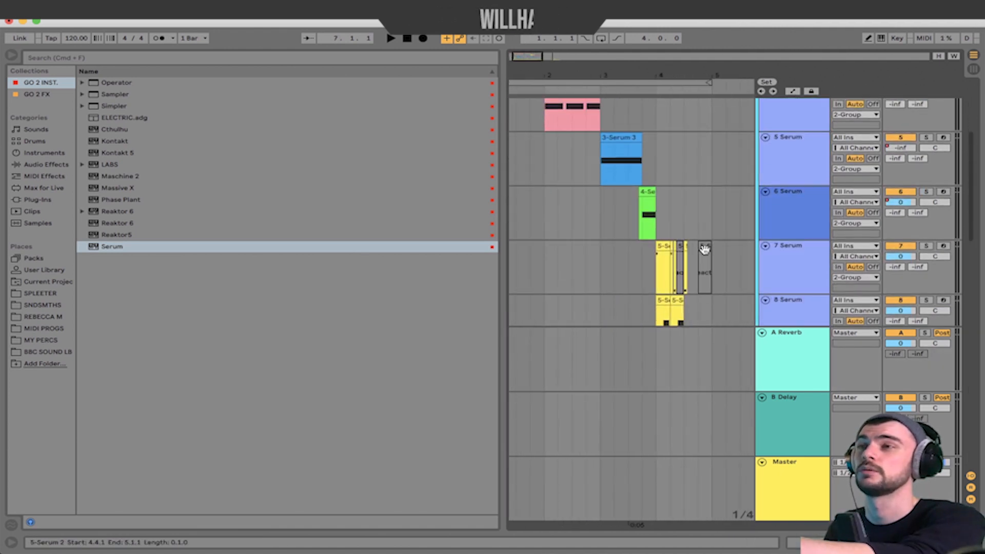
Step: Select the flattened one-bar audio clip at bar 7 on the new Serum track
drag(675, 209, 545, 116)
scroll(738, 171, down, 5)
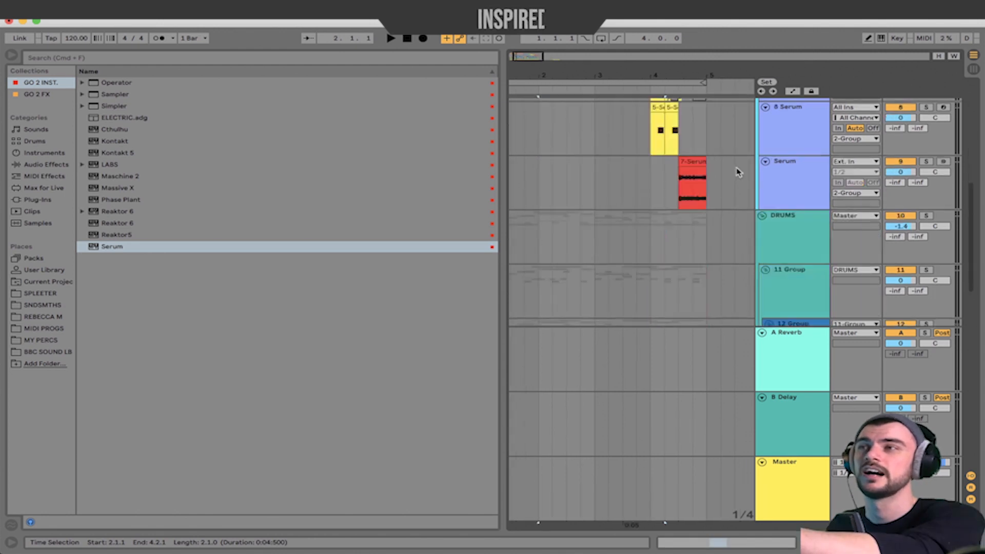
scroll(738, 171, down, 13)
scroll(737, 172, right, 5)
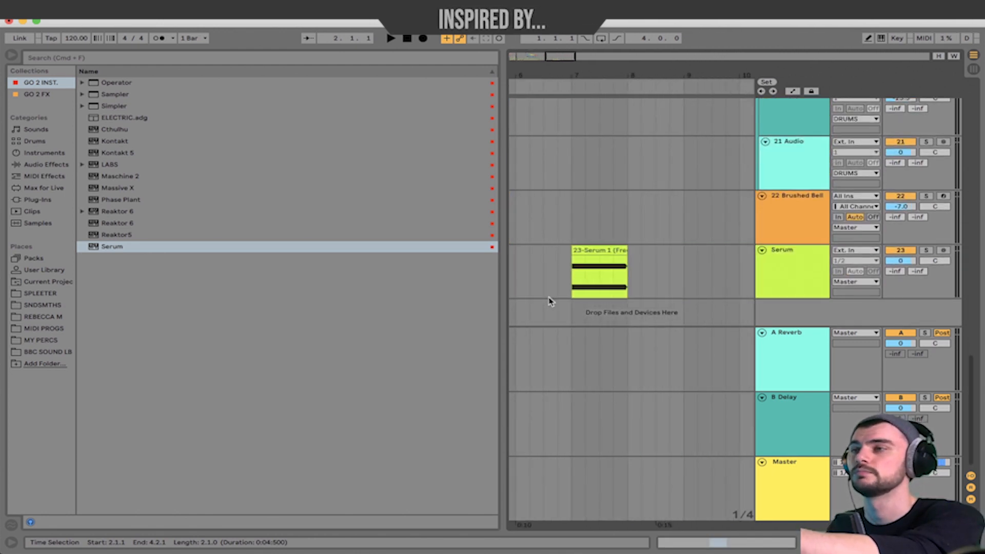
scroll(552, 298, up, 4)
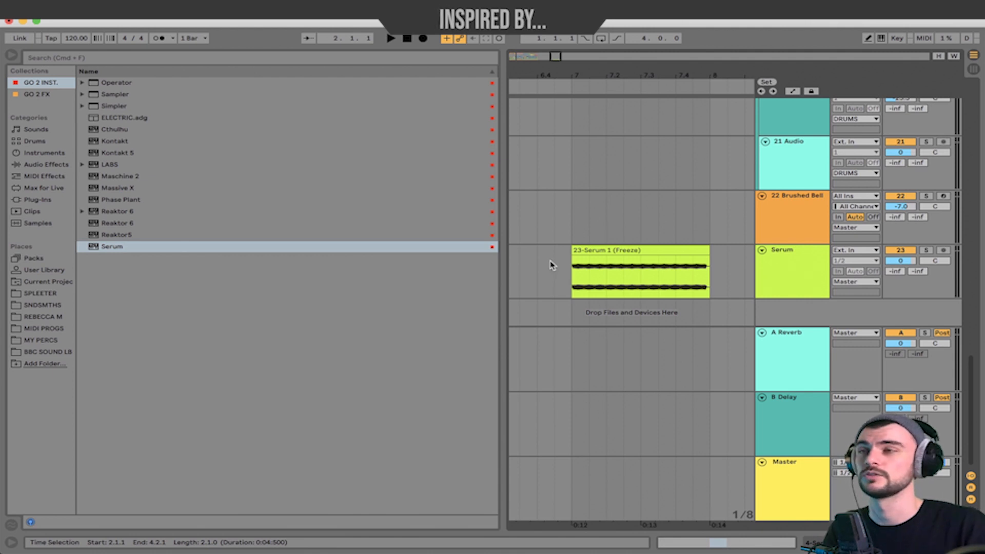
click(571, 274)
click(711, 272)
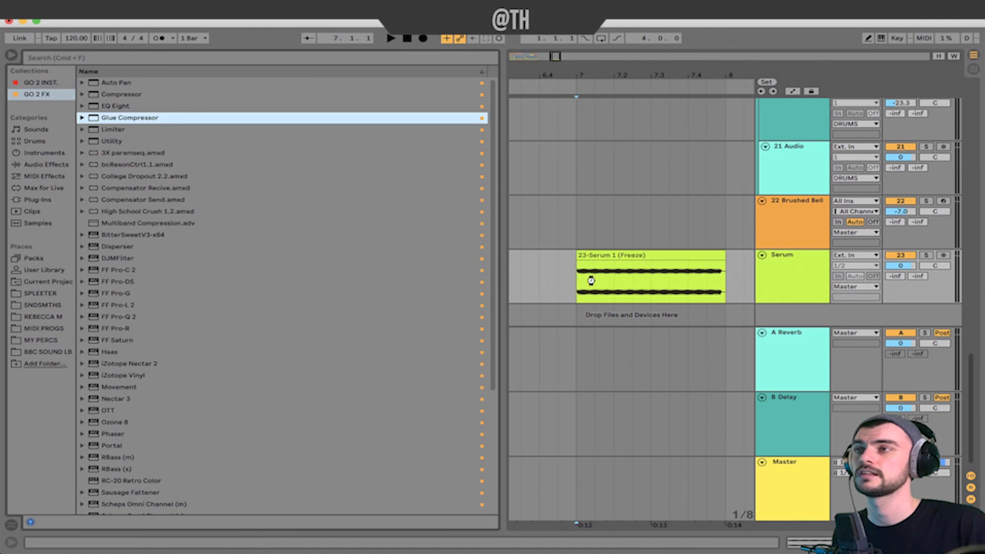
Step: Add a Glue Compressor to the Serum track with threshold -35.6 dB, makeup 16.3 dB and soft clipping on
key(Return)
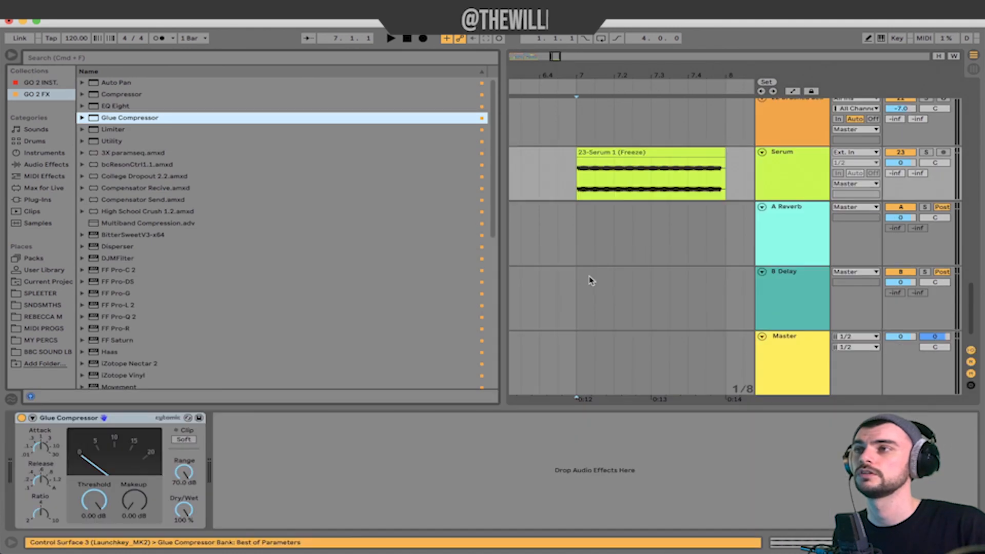
click(386, 423)
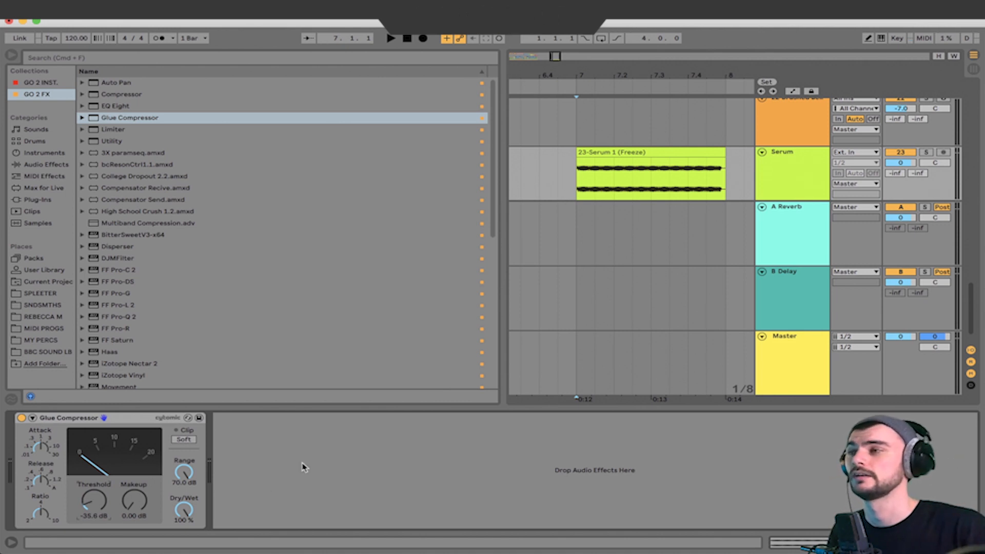
click(184, 439)
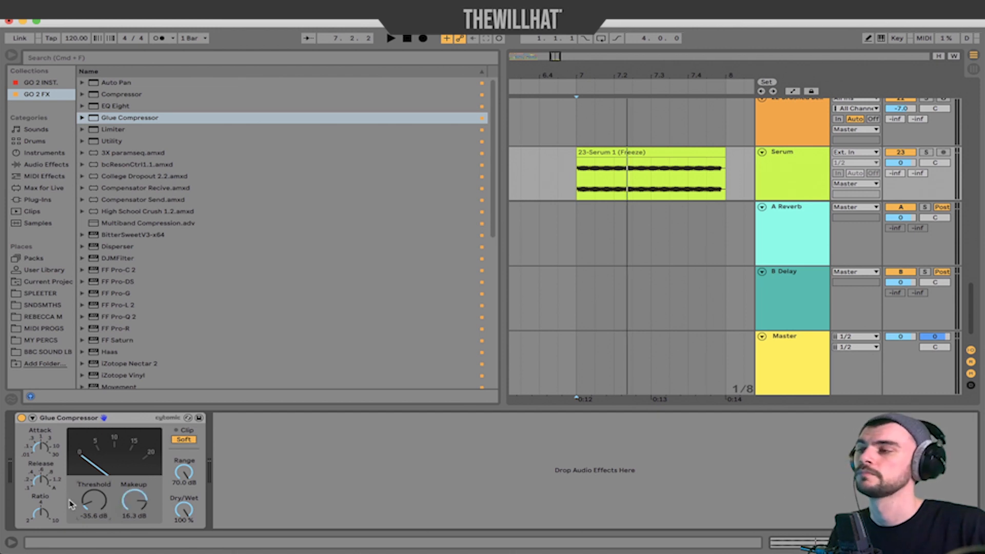
click(87, 508)
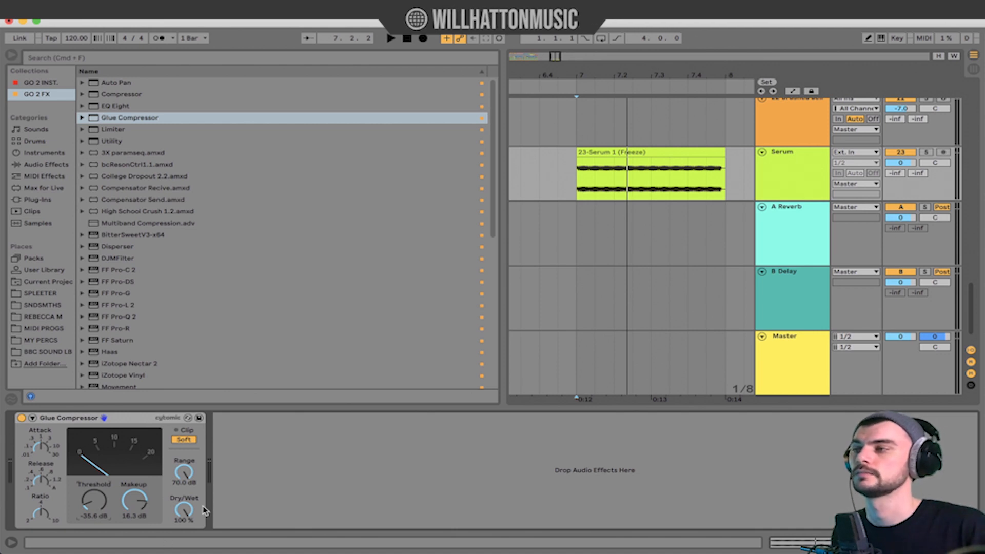
Step: Find the Saturator effect and add it after the Glue Compressor on the Serum track
key(super+f)
text(satur)
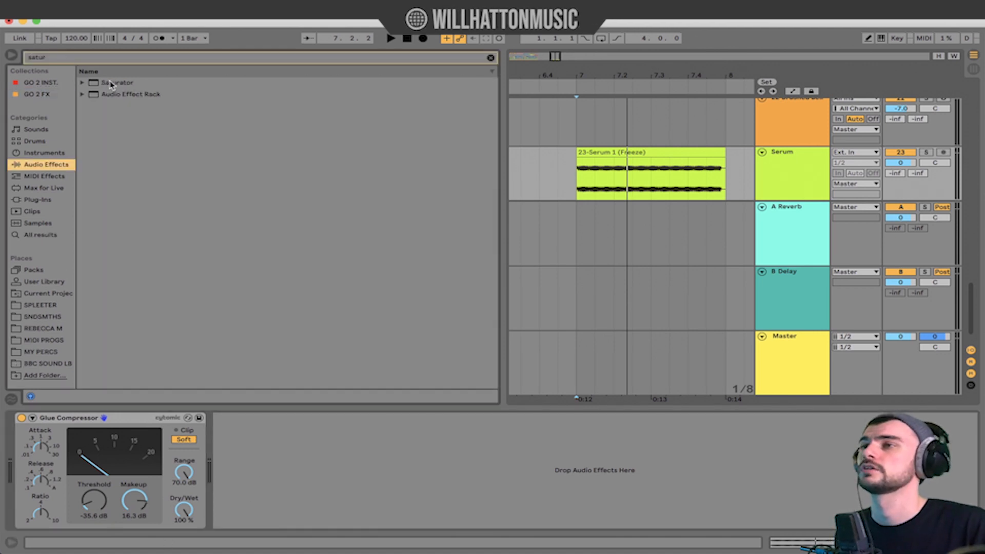
click(110, 84)
drag(244, 371, 261, 464)
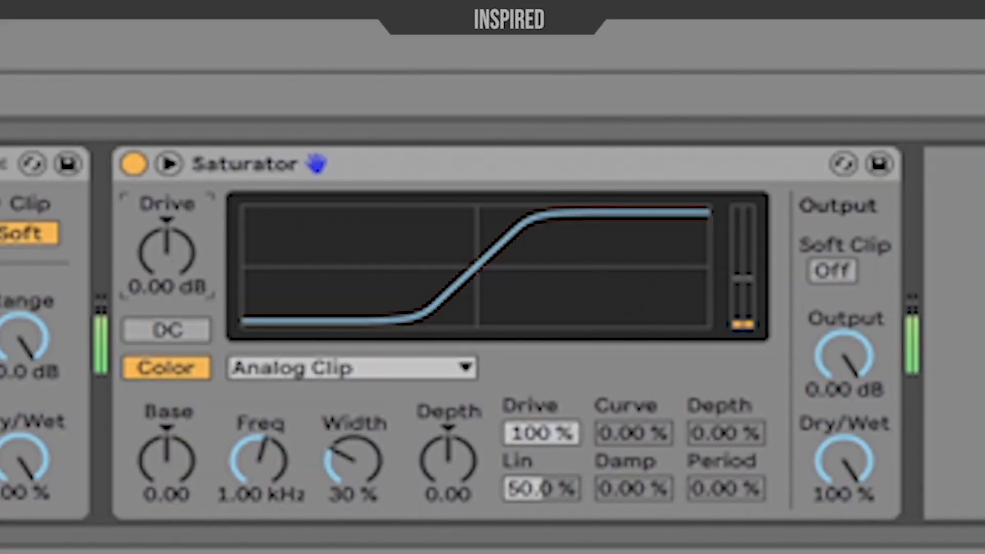
Step: Raise the Saturator's drive to 35.4 dB and turn on its Soft Clip
drag(229, 445, 230, 430)
drag(167, 252, 166, 138)
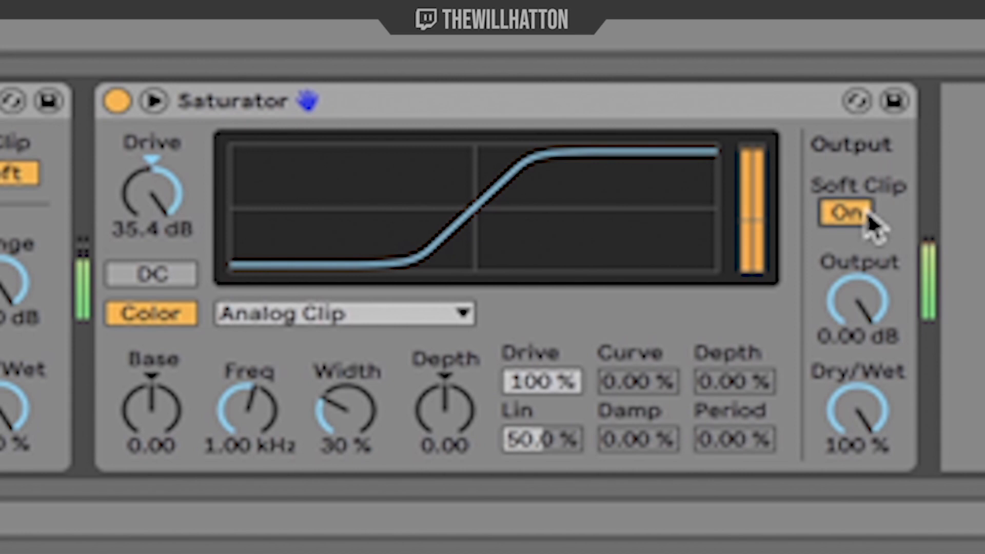
click(865, 212)
click(865, 212)
click(865, 212)
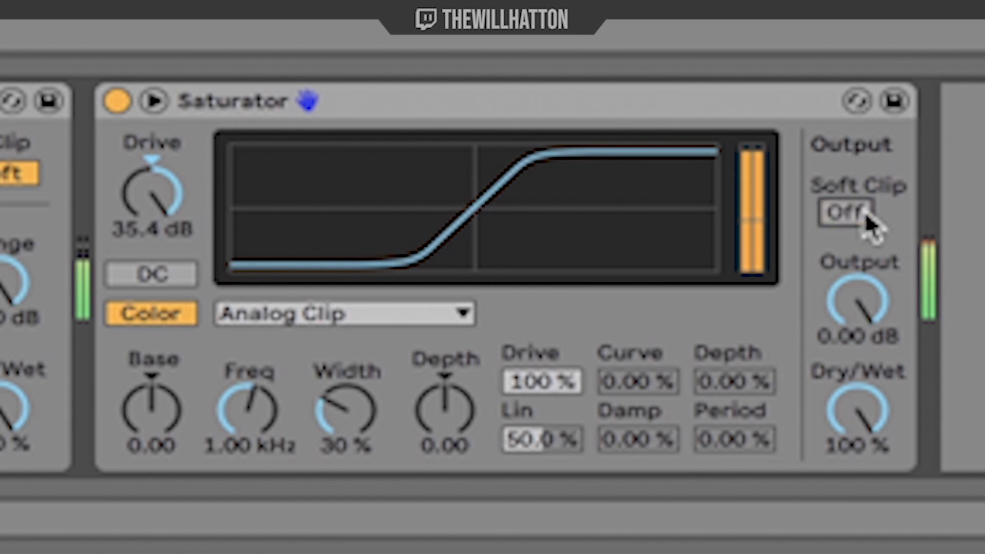
click(865, 212)
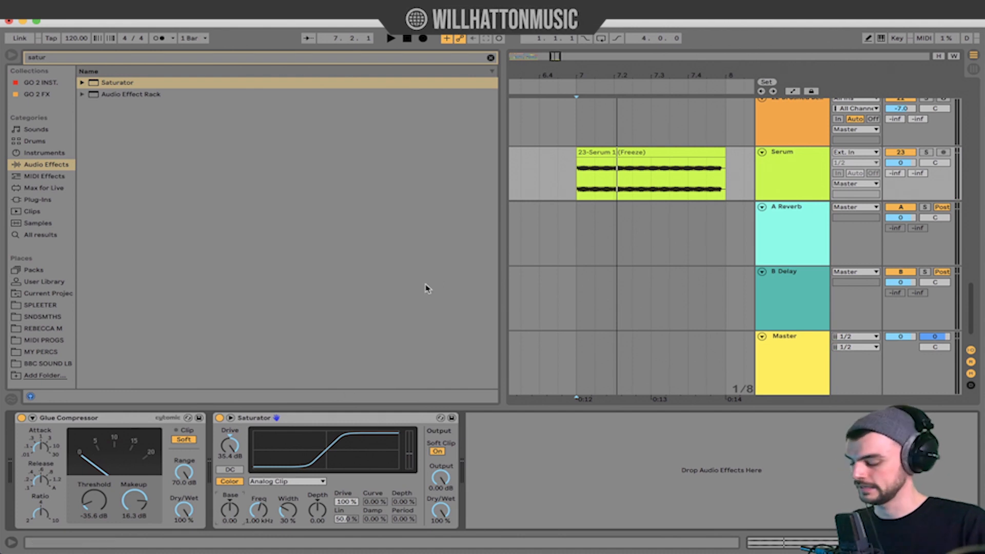
Step: Show automation in the arrangement and display the Saturator's Base parameter on the Serum track
key(a)
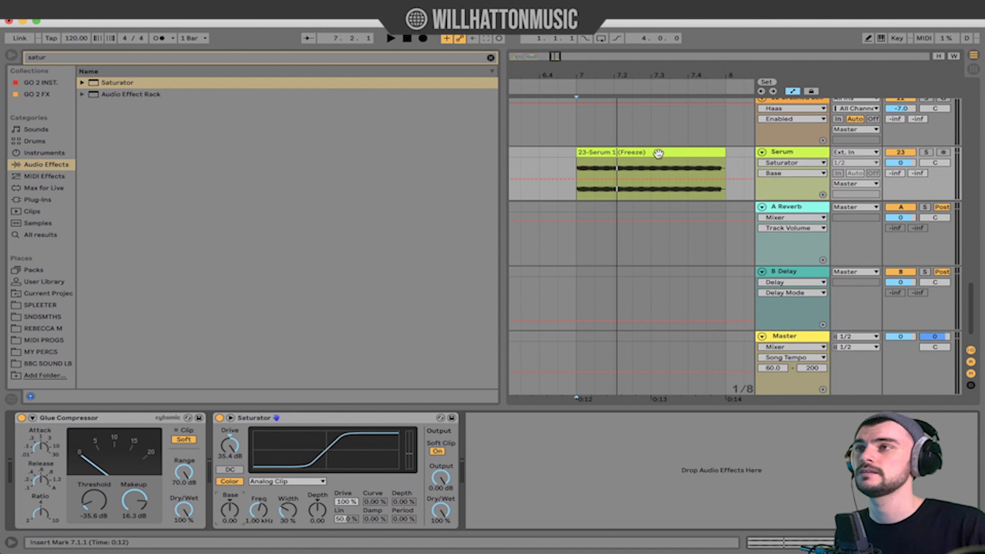
click(790, 163)
click(791, 164)
click(787, 172)
click(788, 173)
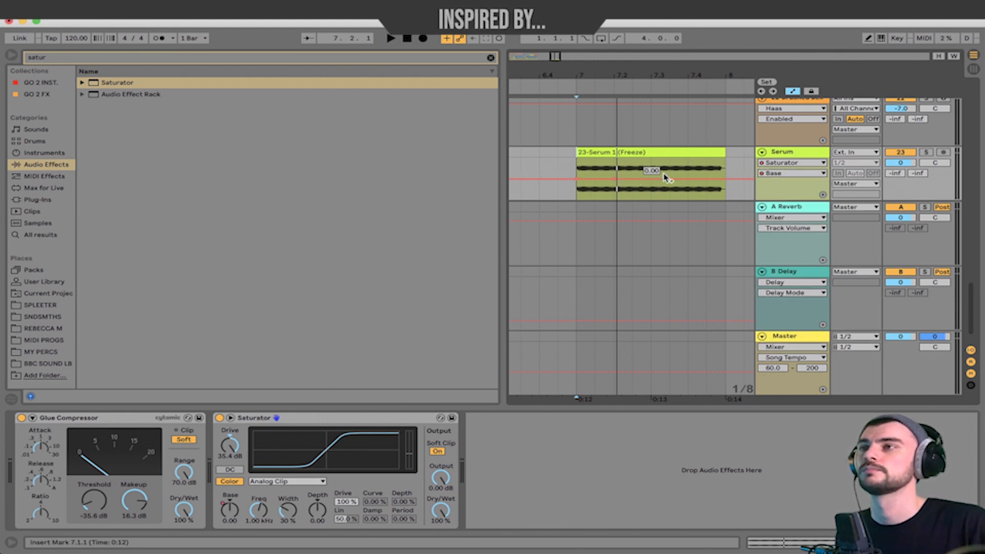
Step: Draw a curved Base automation with repeated peaks and dips across the bar 7 clip, and play it back
click(688, 179)
click(726, 179)
mouse_move(576, 180)
mouse_down()
mouse_move(576, 158)
mouse_move(614, 198)
mouse_move(651, 164)
mouse_move(651, 198)
mouse_up()
click(633, 183)
drag(725, 179, 725, 199)
click(577, 186)
key(space)
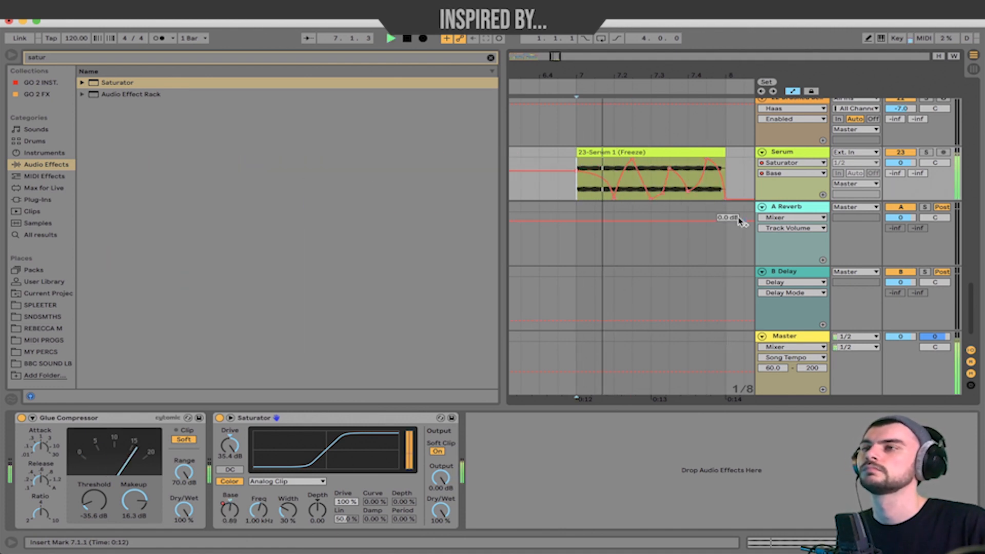
key(space)
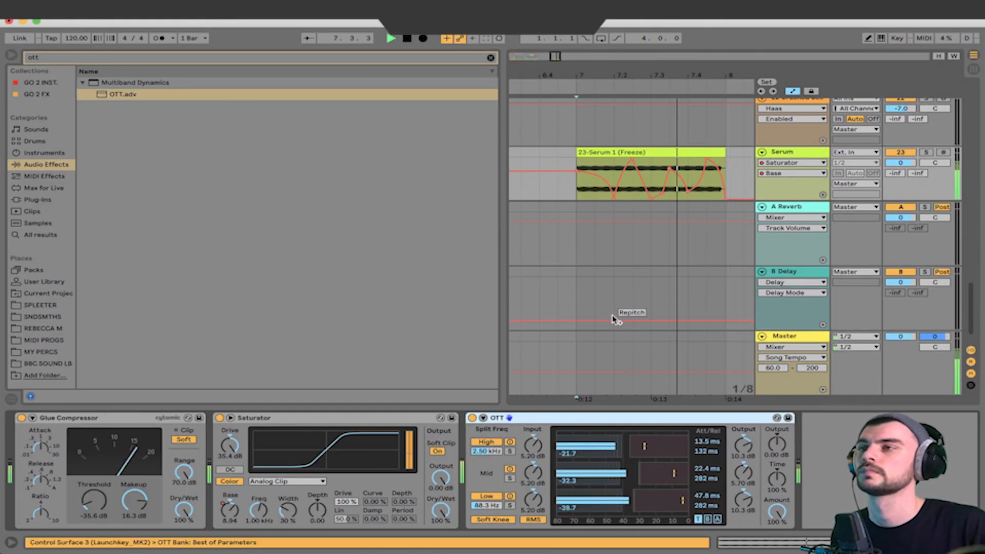
Step: Add OTT after the Saturator and lower its high-band output gain to -8.00 dB while auditioning the clip
key(space)
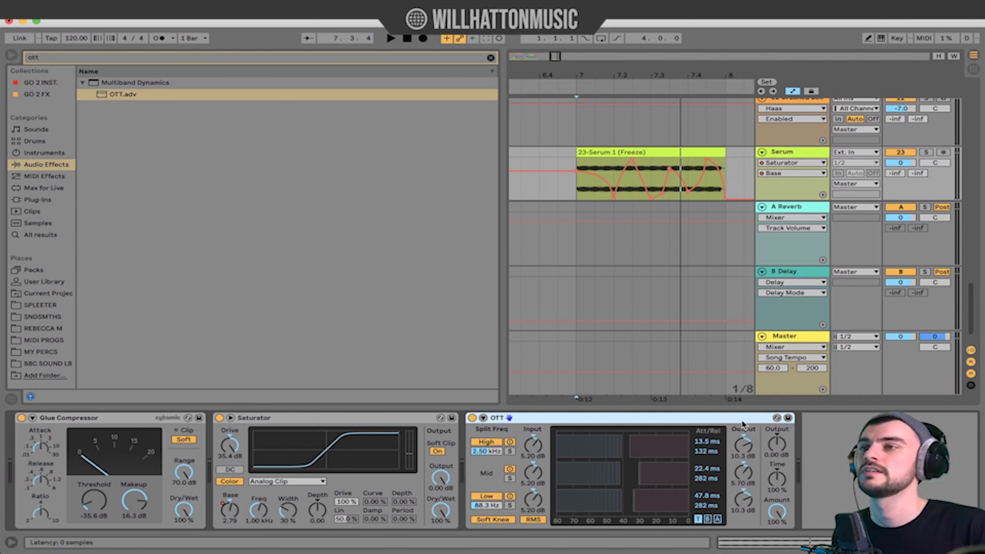
click(745, 446)
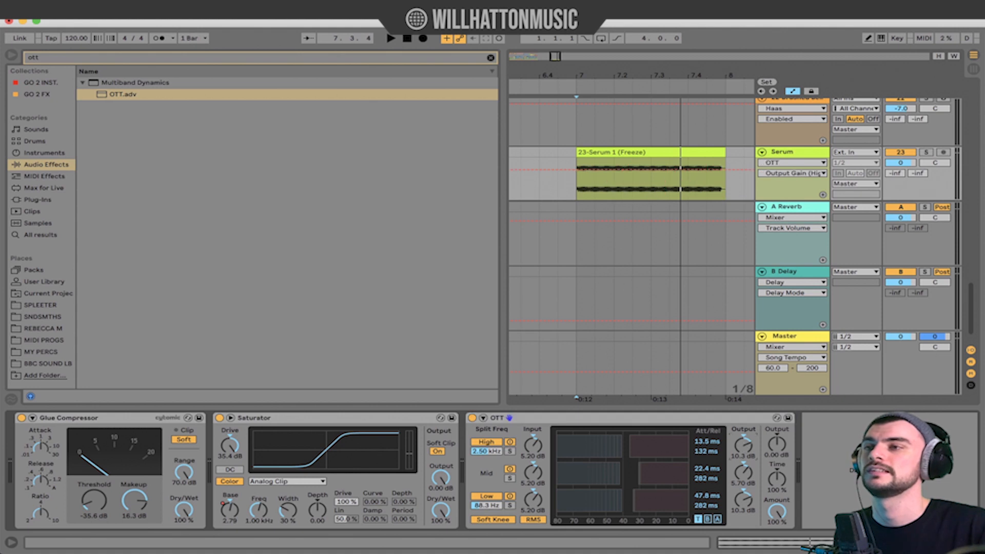
drag(745, 445, 745, 484)
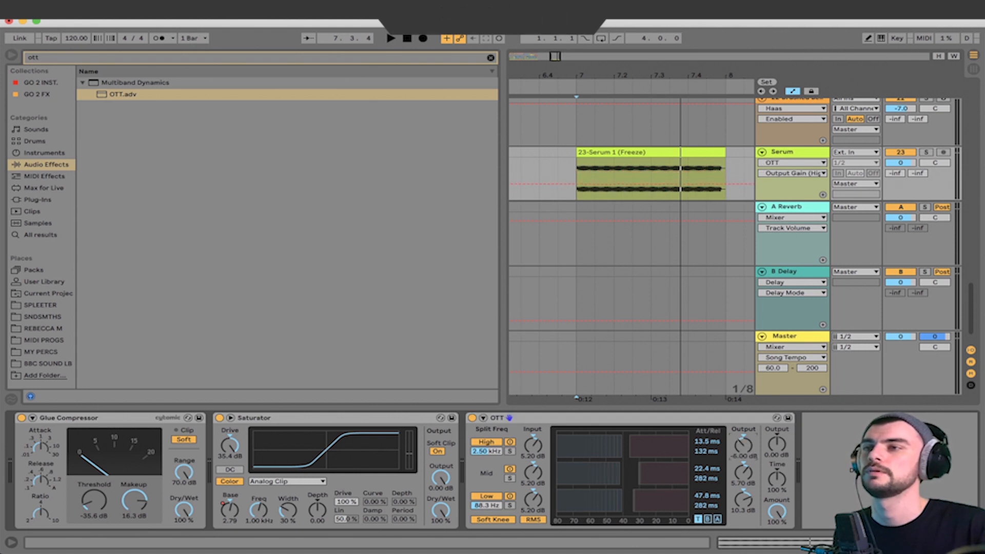
key(space)
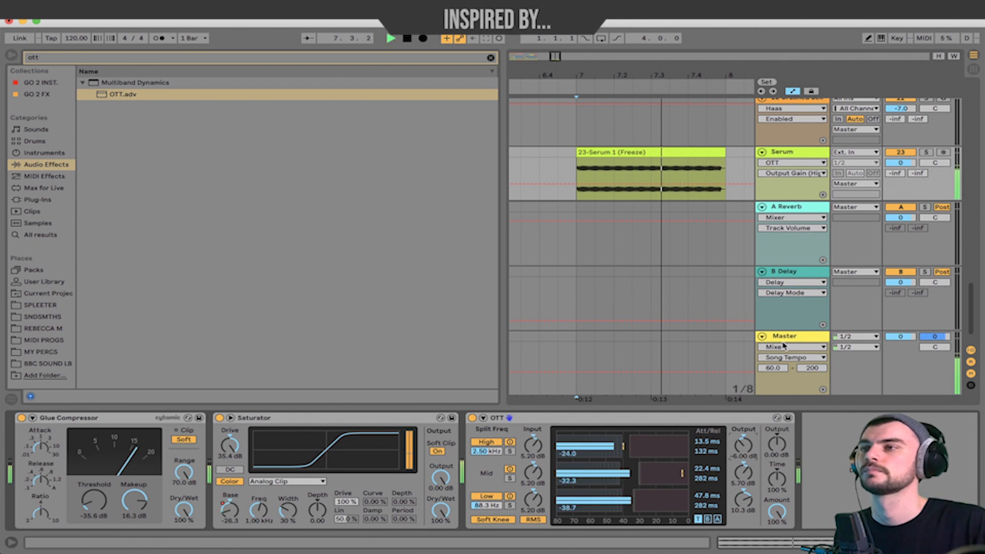
key(space)
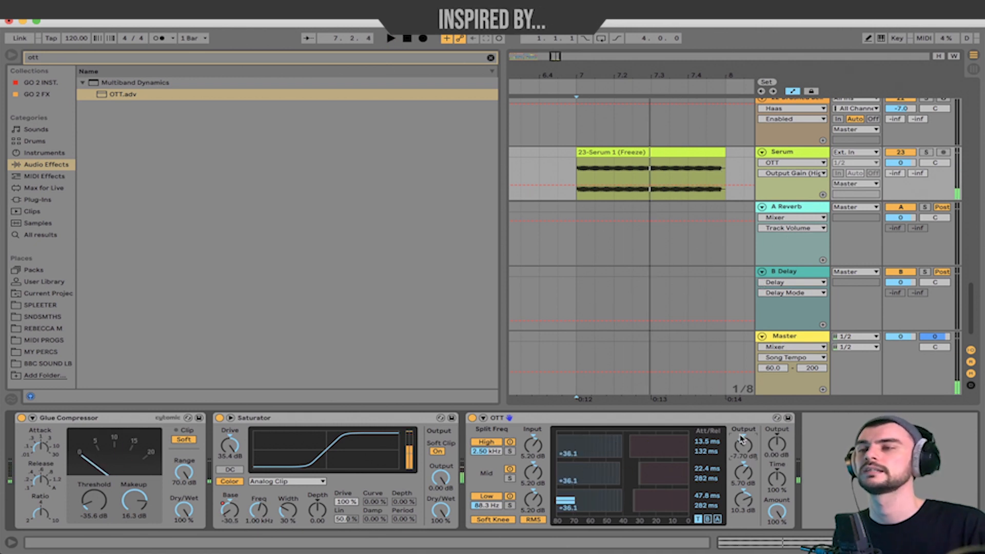
key(space)
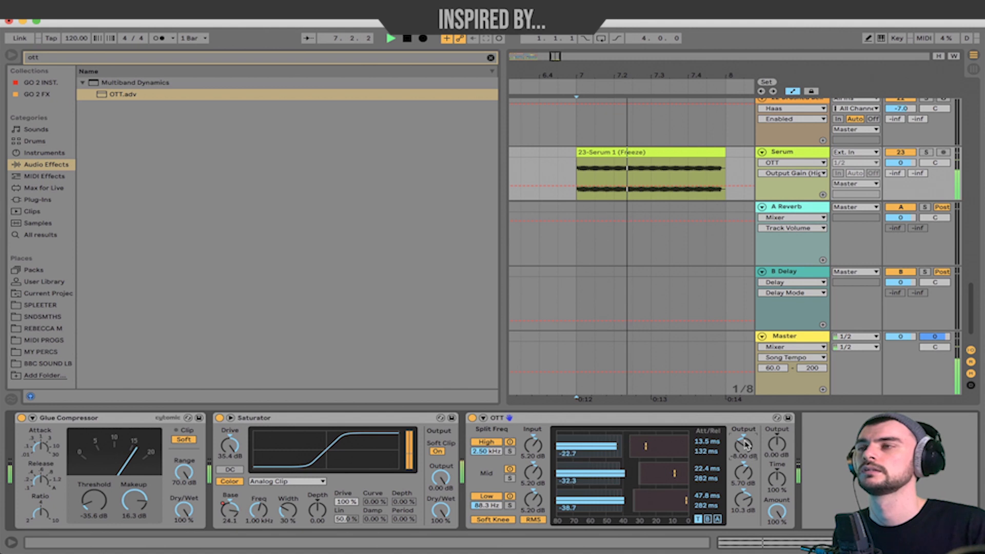
key(space)
Step: Find the EQ Eight preset Notch 4 and add it after OTT on the Serum track
click(86, 57)
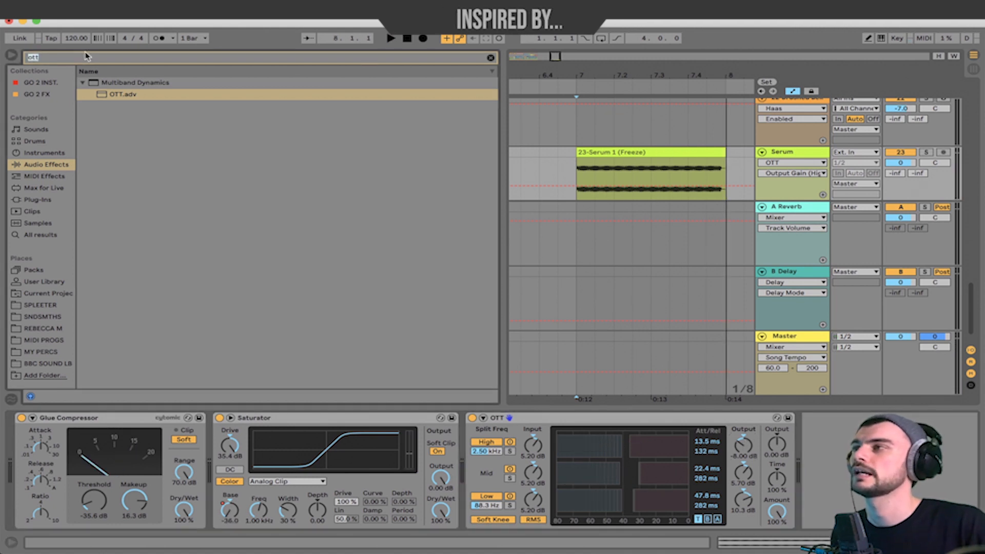
text(notch)
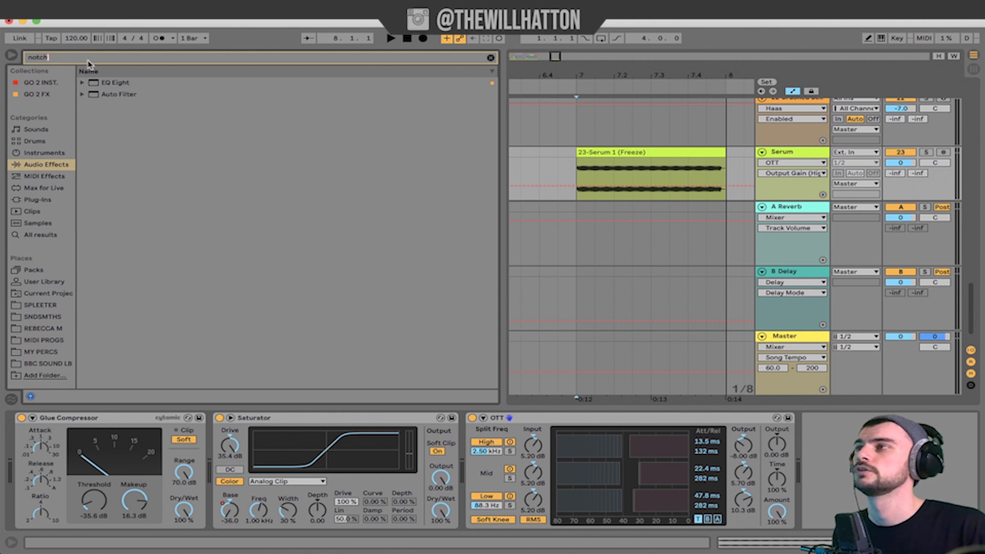
click(82, 83)
click(90, 95)
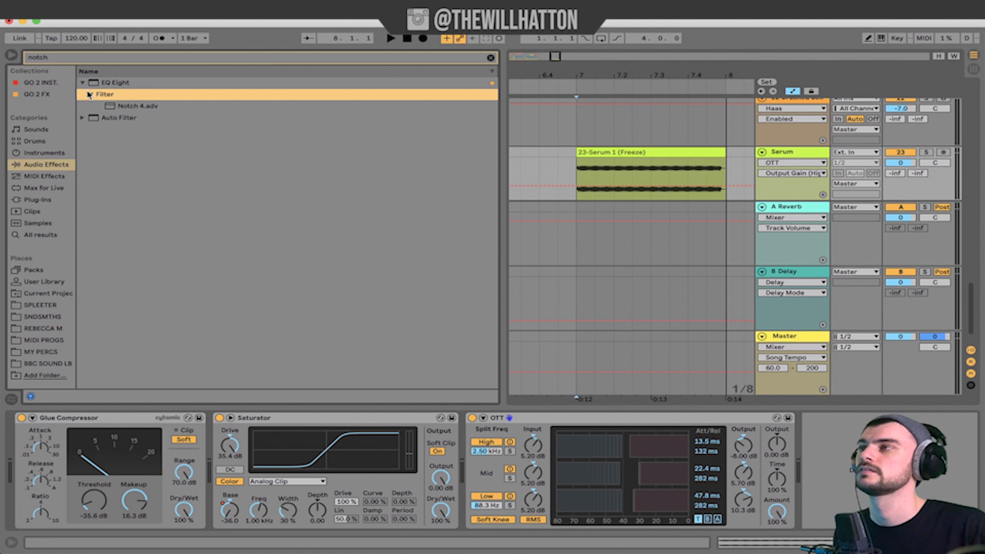
drag(128, 105, 851, 506)
Step: Turn off bands 4, 3 and 2 of the Notch 4 EQ, keeping only the band 1 notch
click(786, 523)
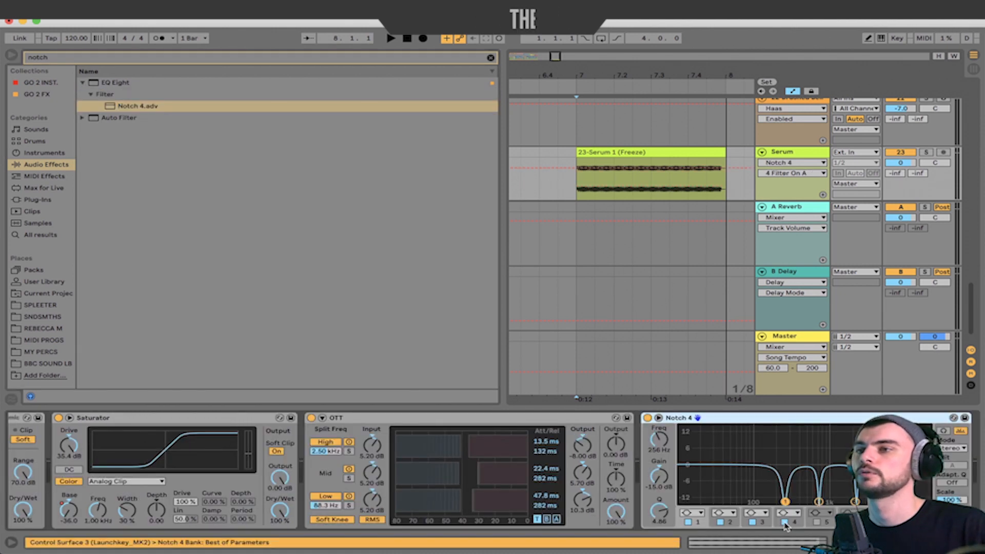
click(754, 523)
click(720, 523)
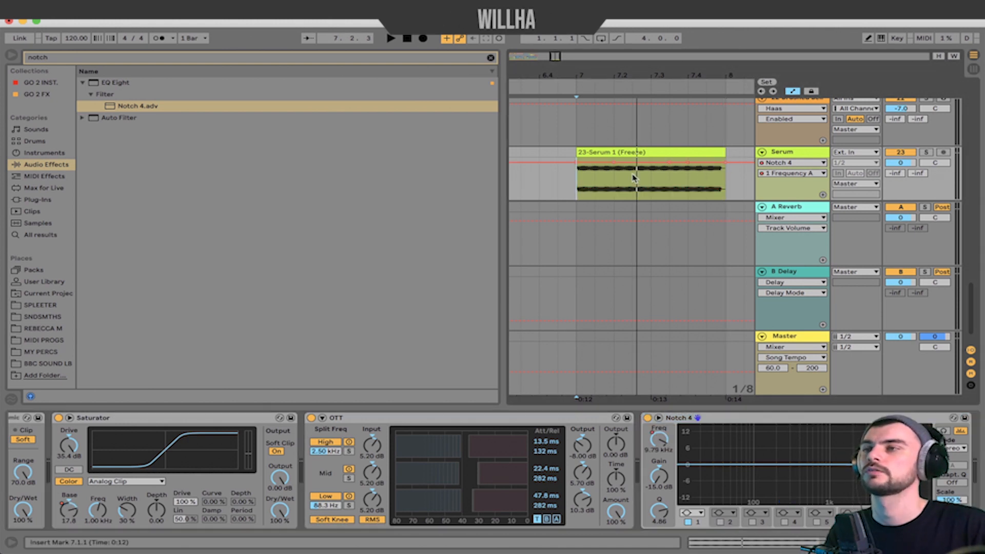
Step: Automate the Notch 4 band 1 frequency with curved dips around 7.3 and 7.4, rising back by the clip's end, and audition it
drag(616, 163, 651, 199)
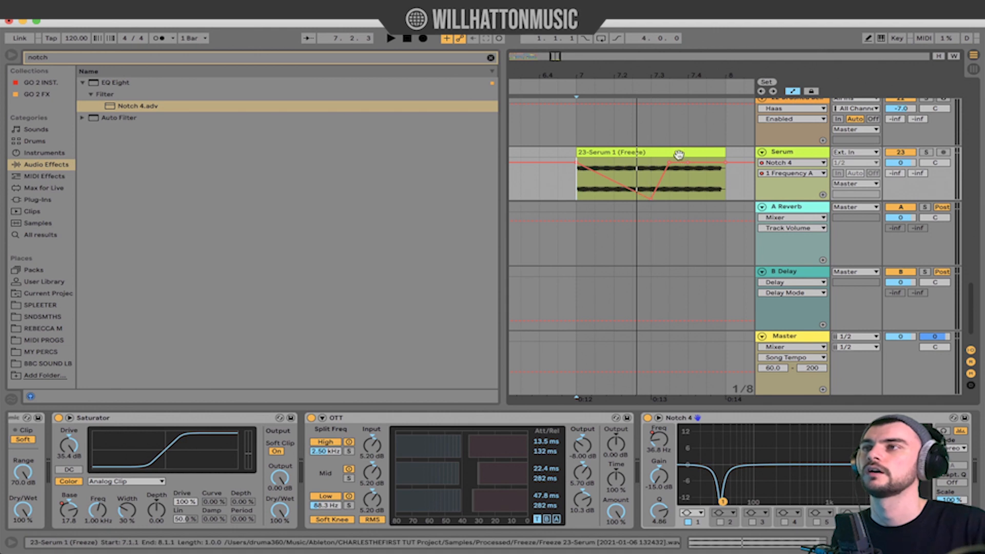
drag(688, 163, 688, 189)
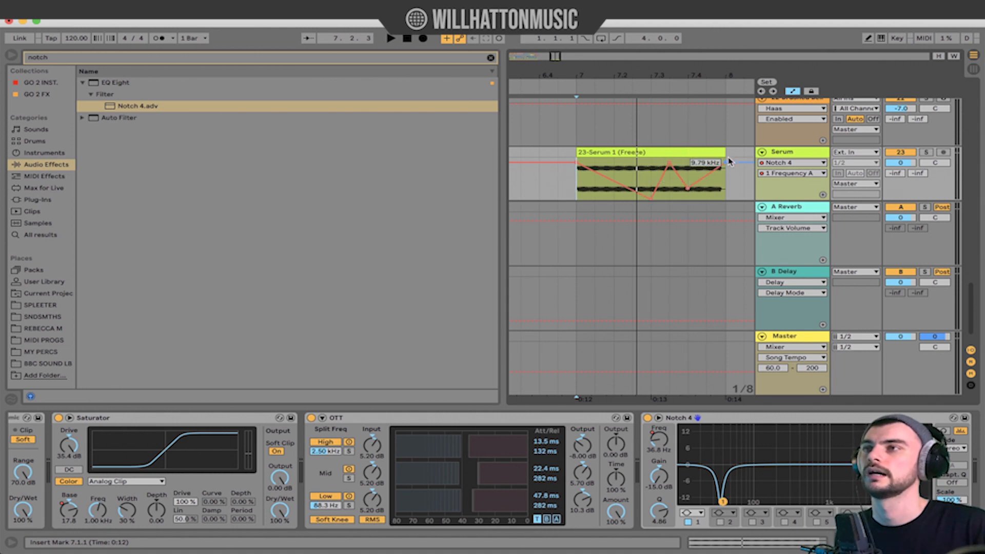
key(space)
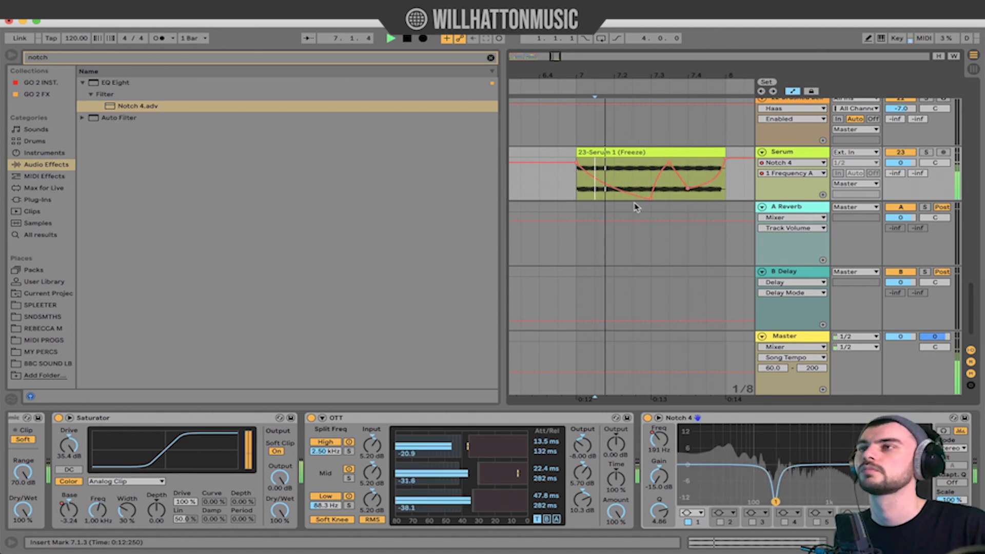
key(space)
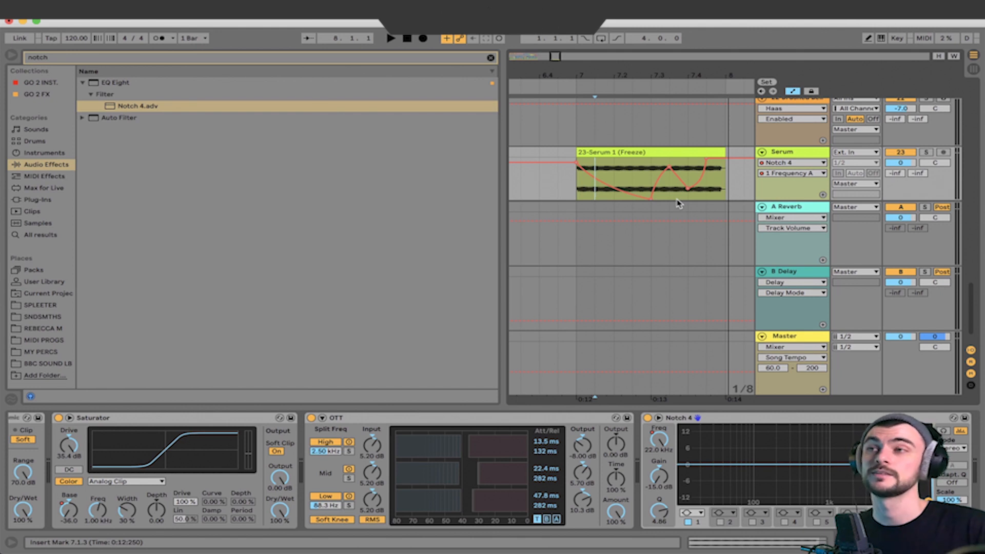
Step: Add a Utility after the Notch 4 EQ and set its gain to 6.67 dB
click(120, 58)
text(utility)
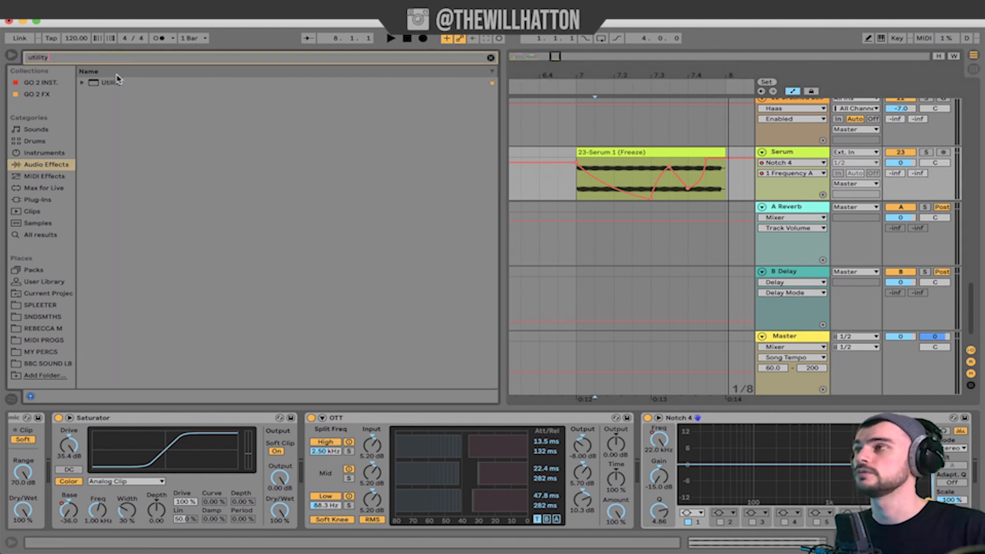
key(Down)
key(Return)
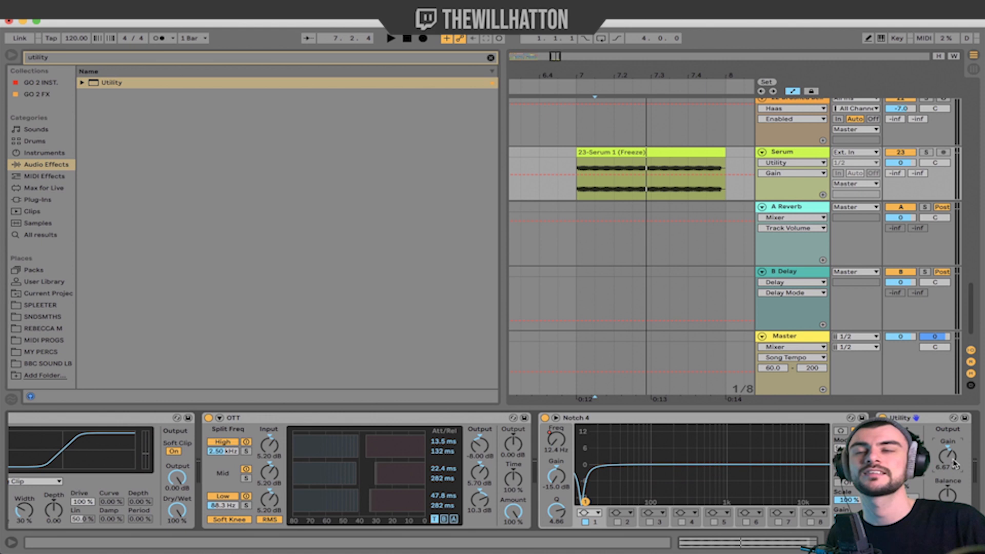
Step: Add a default EQ Eight after the Utility and turn off its band 2
click(65, 59)
text(eq)
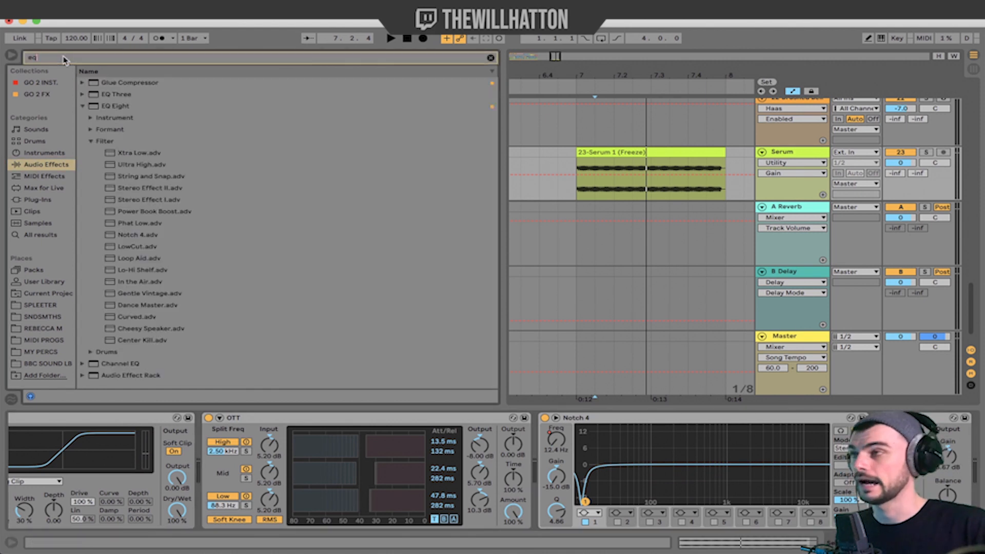
drag(117, 106, 954, 468)
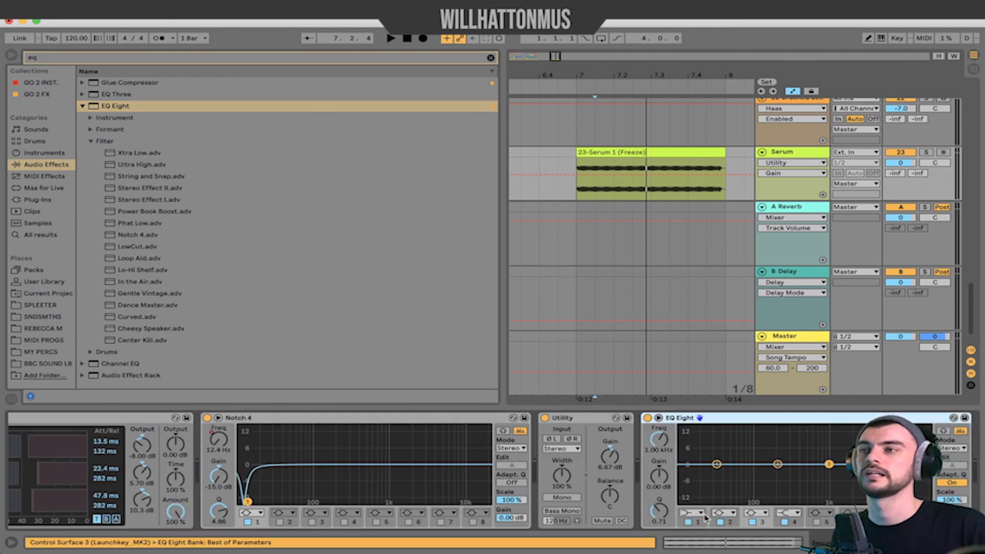
click(723, 522)
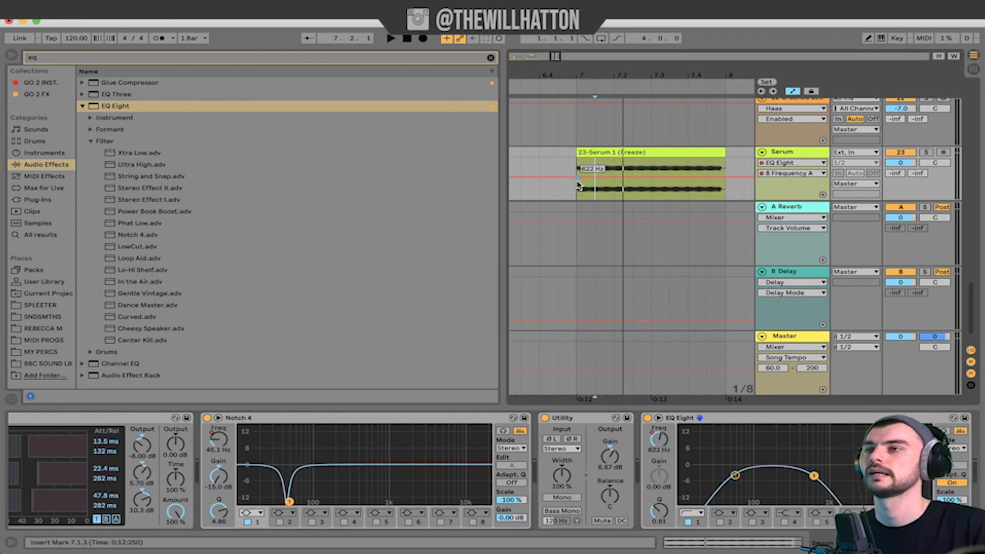
Step: Automate the EQ Eight band 8 frequency up from 622 Hz and back down before 7.3 in the clip, and play it
drag(614, 179, 646, 180)
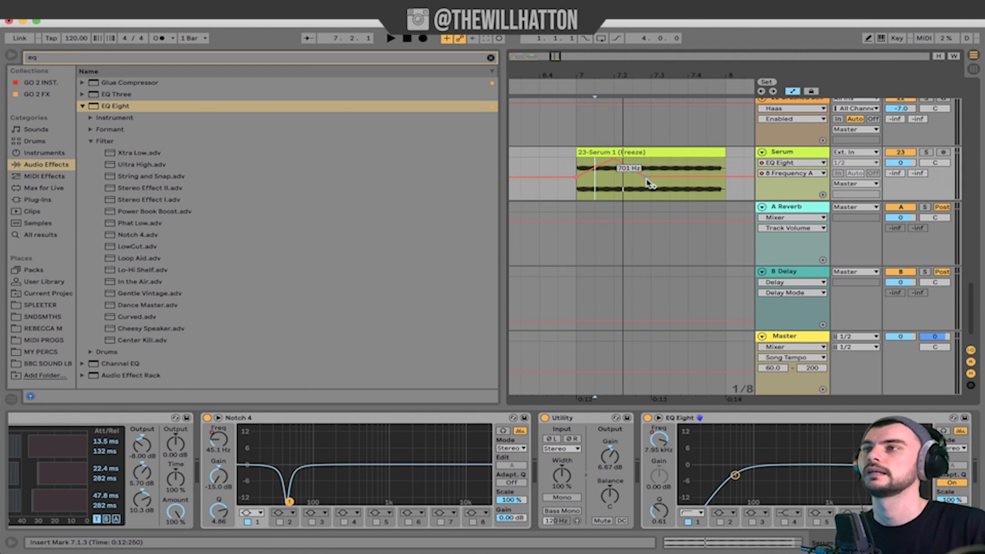
key(space)
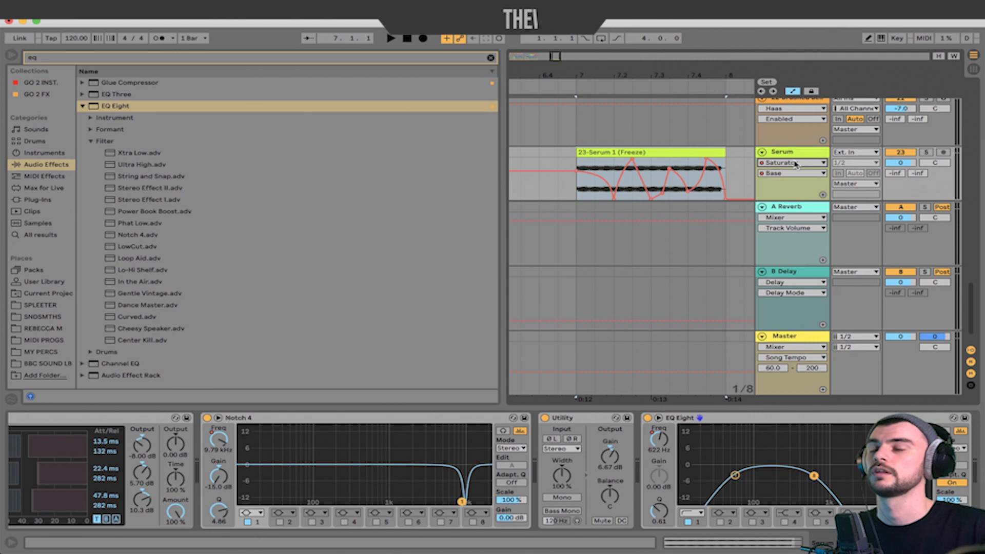
Step: View the Serum audio track's Notch 4 and EQ Eight automation lanes
click(796, 162)
click(794, 209)
click(793, 163)
click(796, 228)
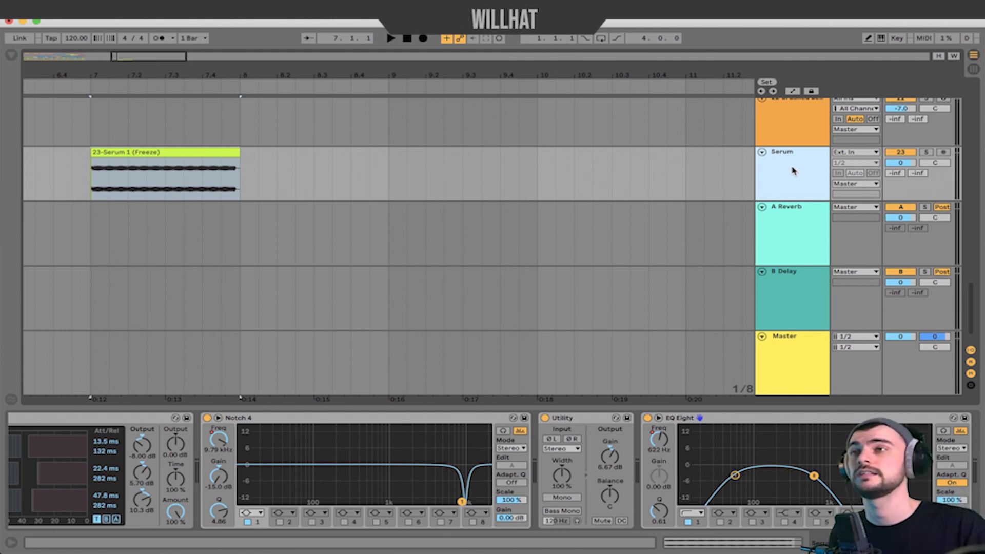
Step: Duplicate the Serum audio track and delete the copied 23-Serum 1 (Freeze) clip from the duplicate
key(super+d)
drag(313, 174, 87, 175)
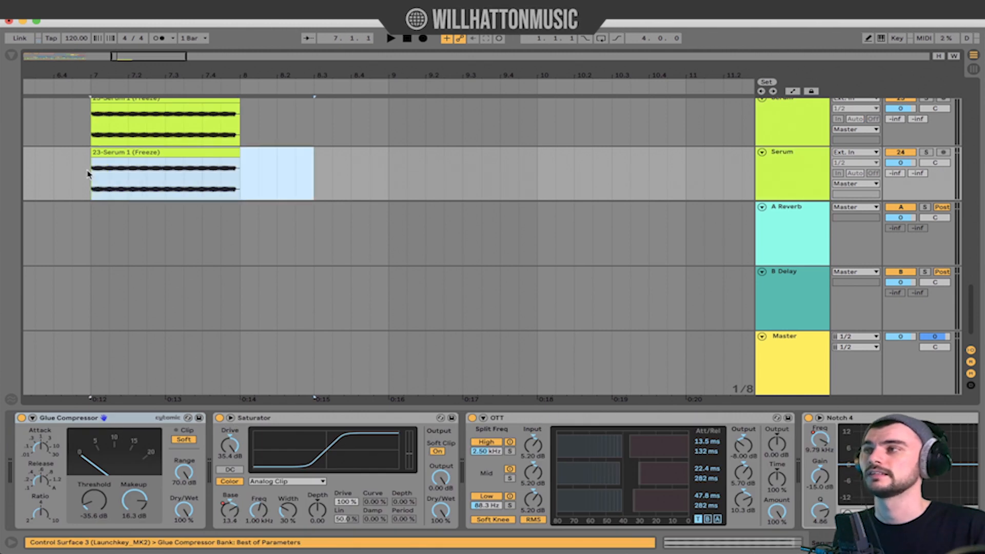
key(Delete)
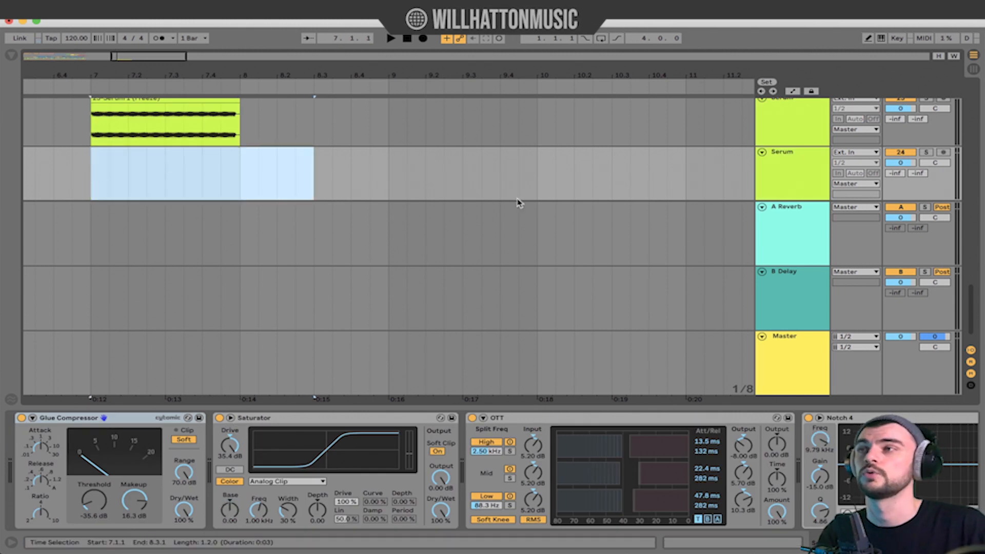
click(780, 173)
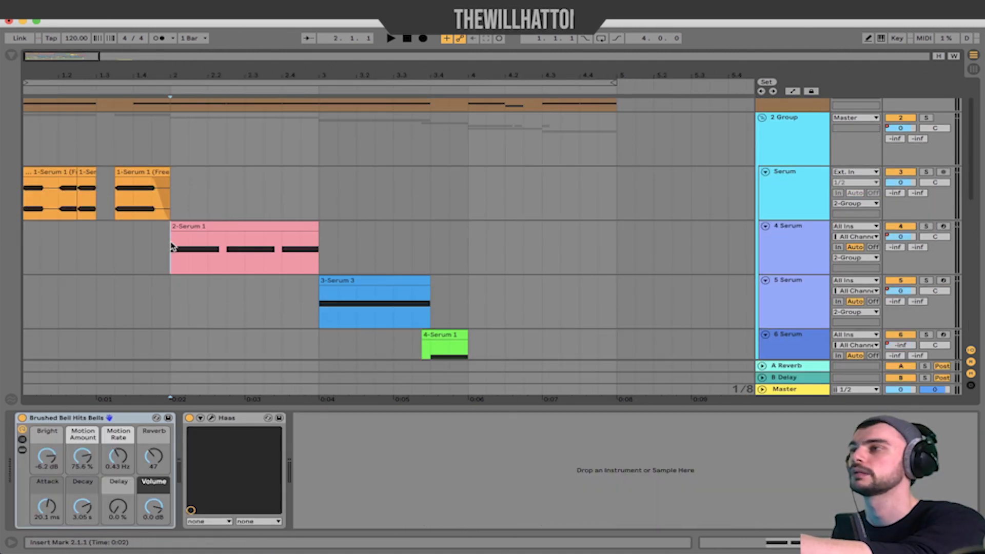
Step: Audition the pink 2-Serum 1 clip from bar 2 with the 4 Serum track soloed
click(172, 248)
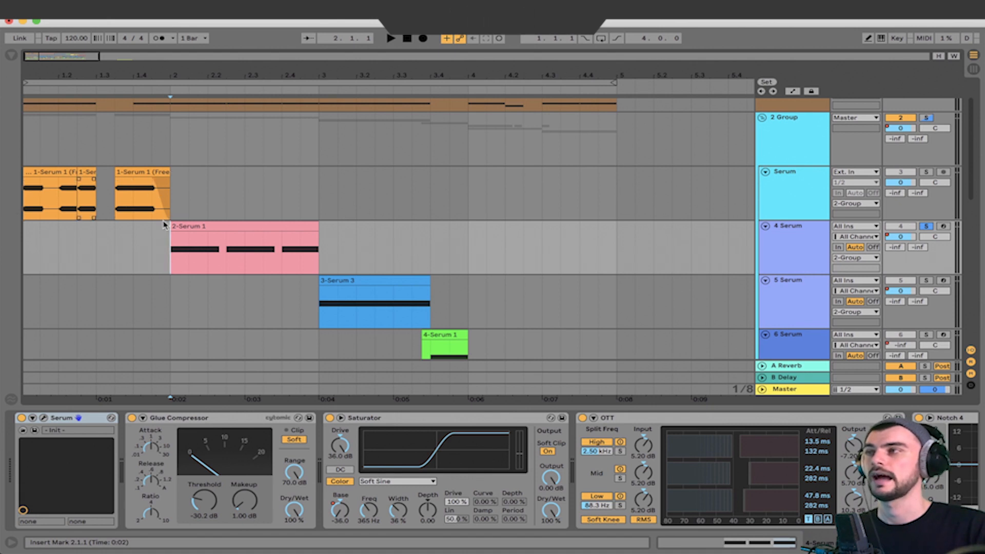
key(space)
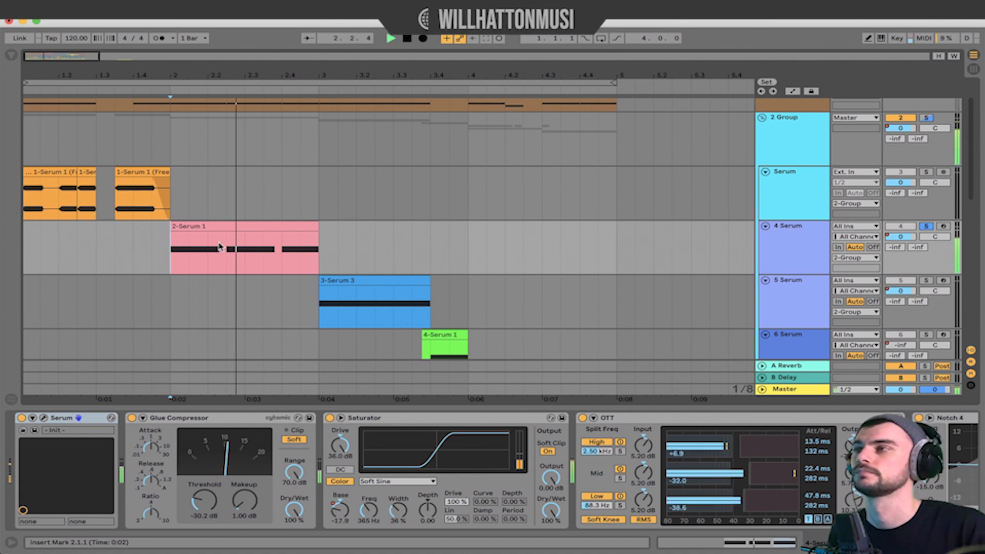
key(space)
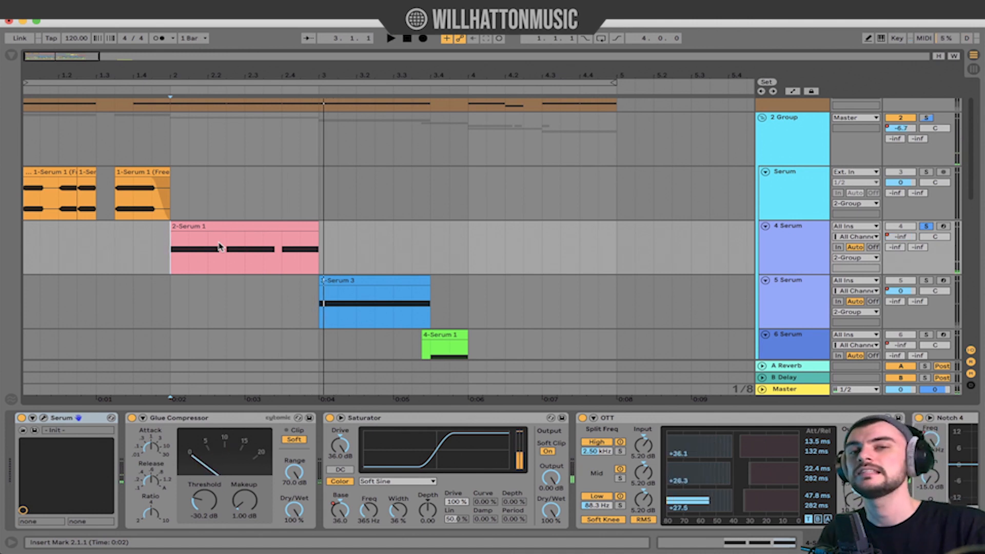
click(26, 192)
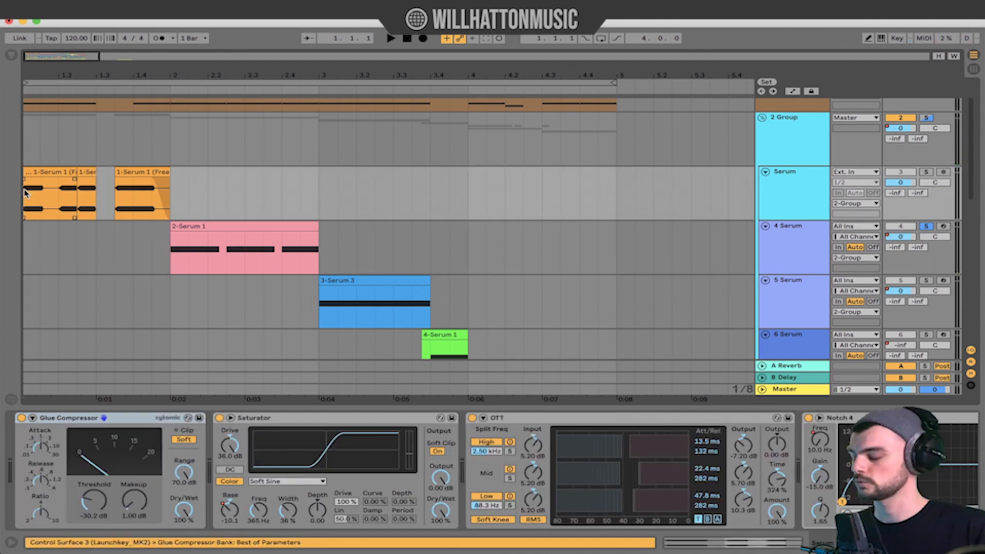
click(193, 236)
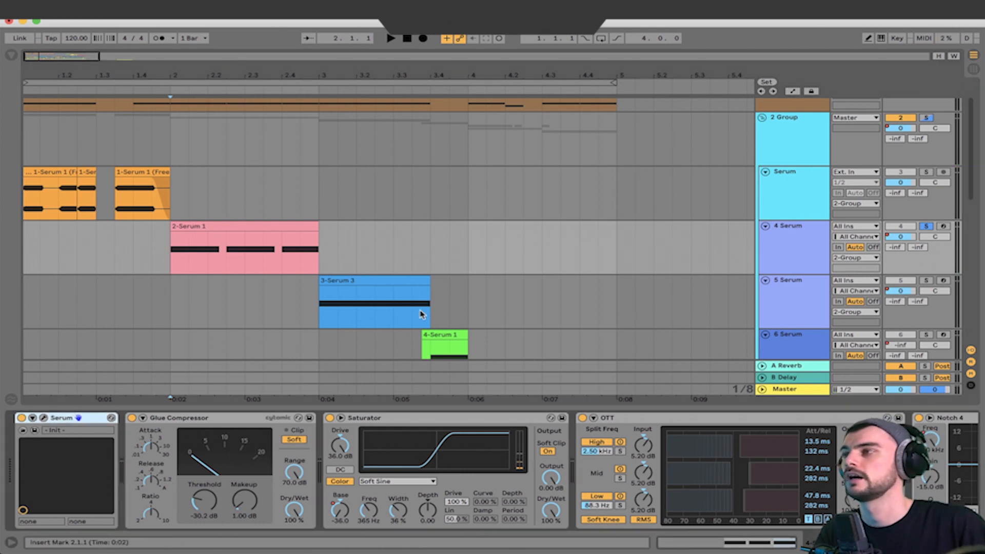
Step: Open Serum on the 4 Serum track and reshape the LFO 1 curve into a steep falling decay
click(44, 419)
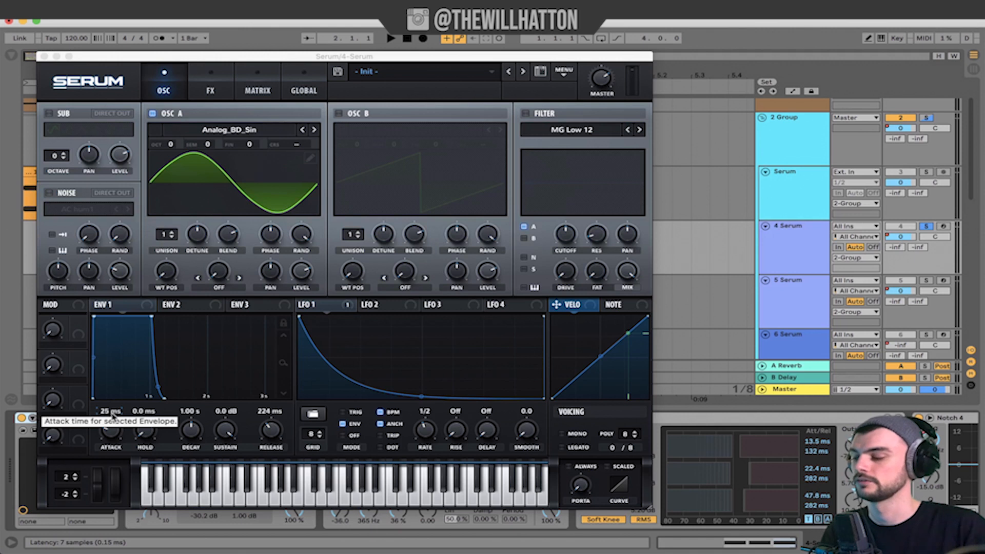
click(164, 94)
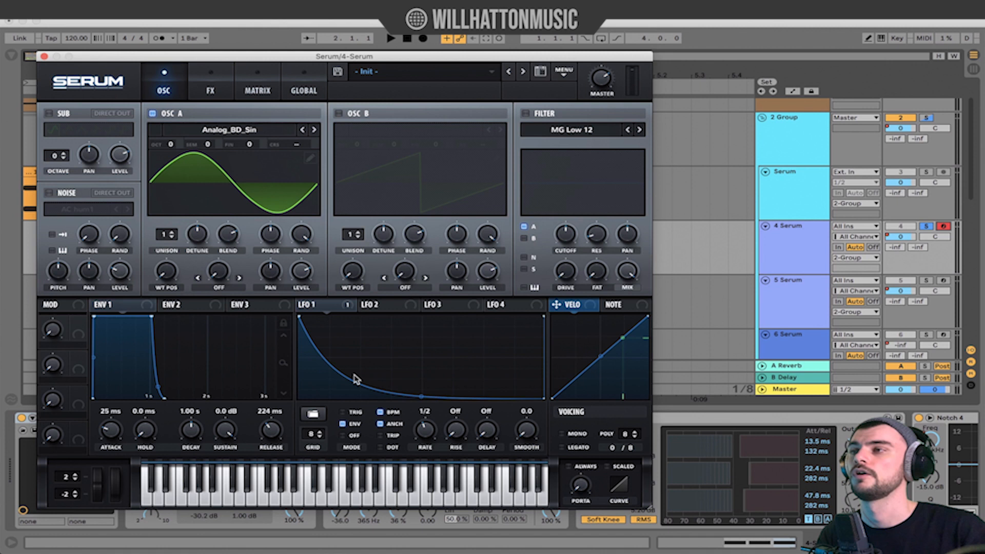
drag(422, 396, 439, 337)
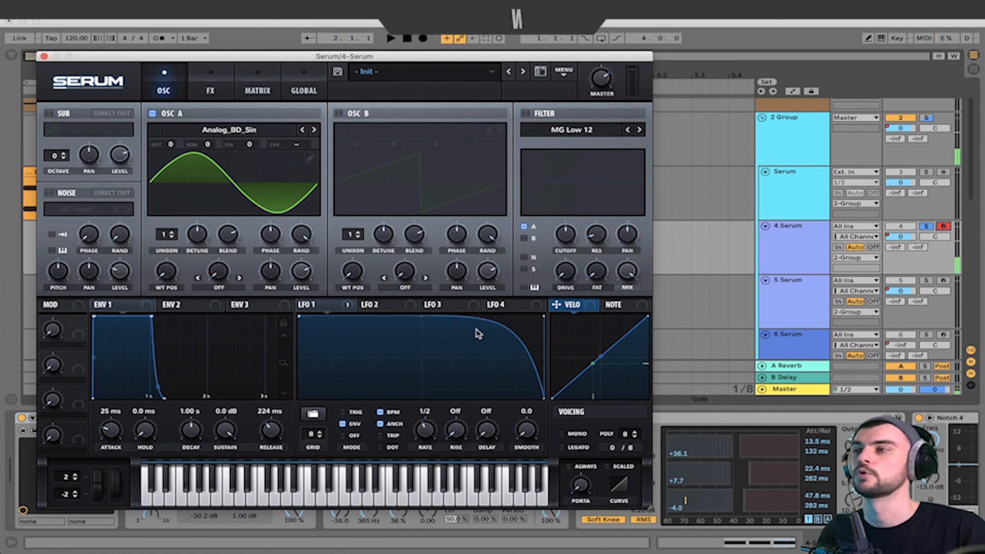
drag(424, 321, 392, 388)
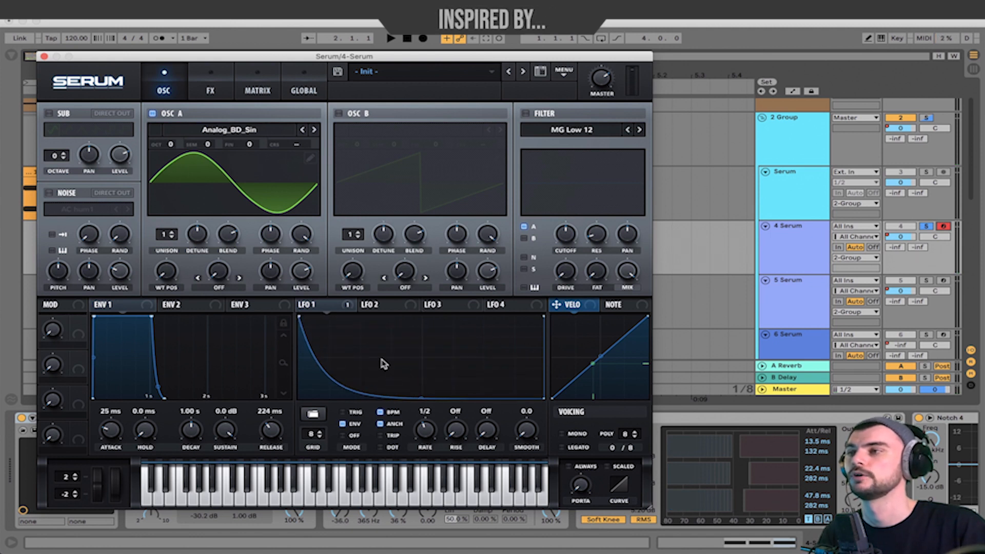
Step: Examine Serum's Tube distortion effect and the LFO 1 routing to master tuning in the modulation matrix
click(210, 90)
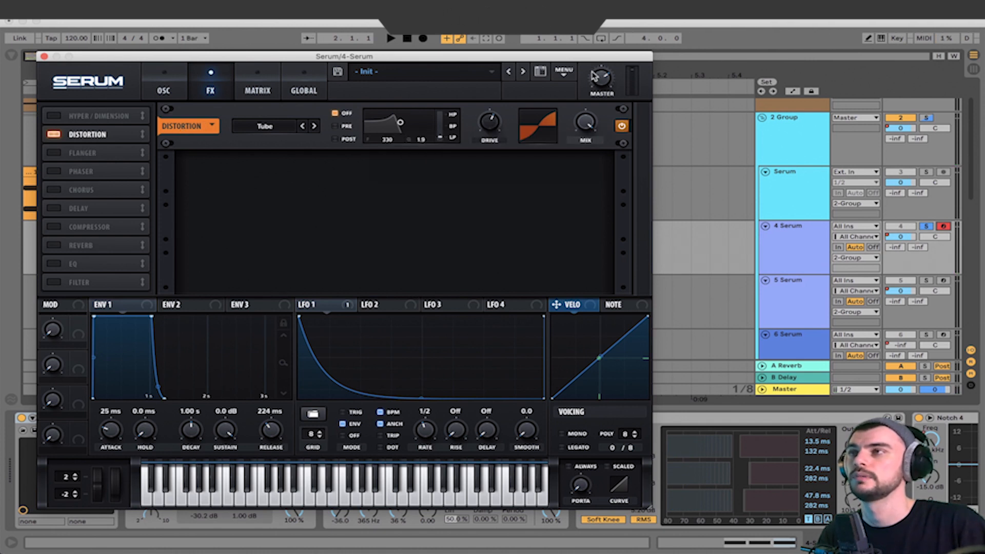
click(257, 86)
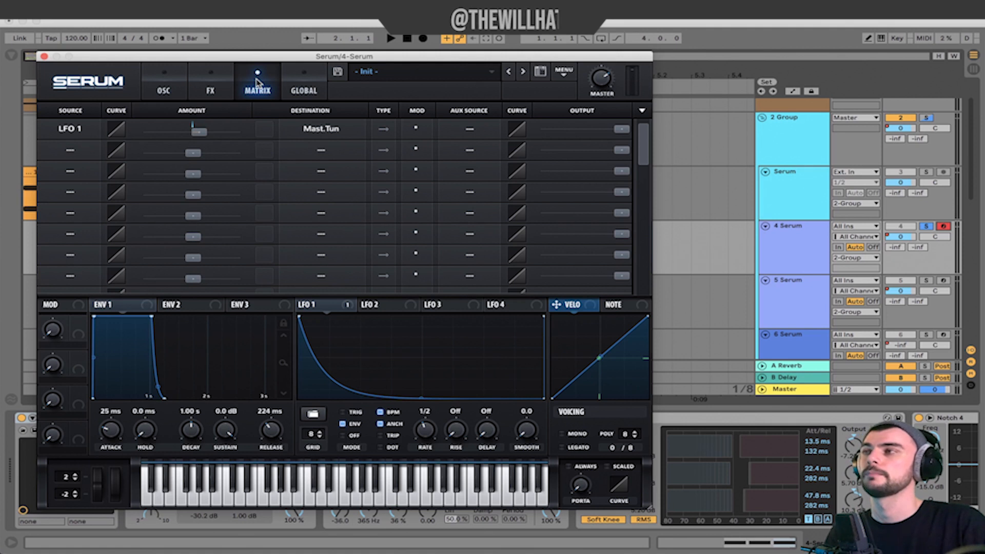
click(71, 131)
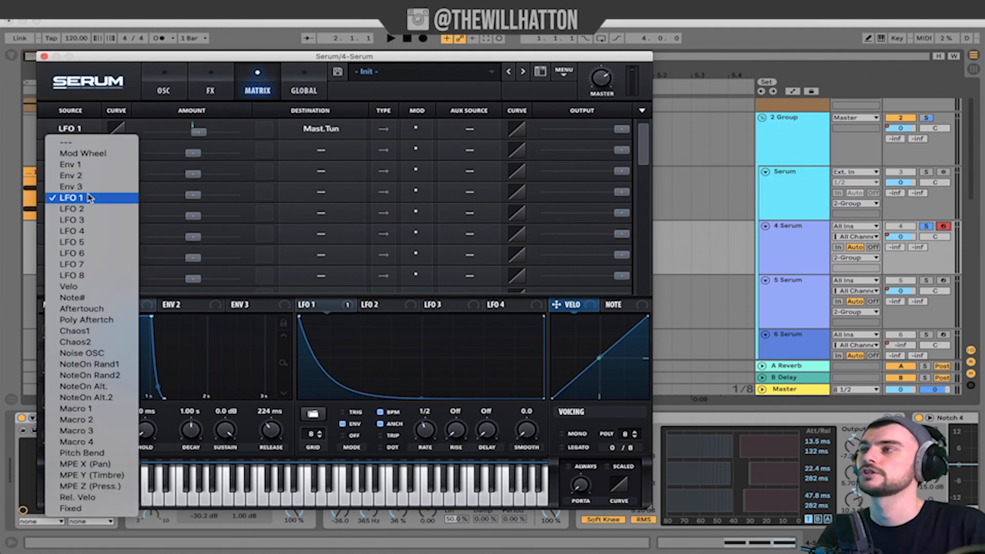
click(78, 131)
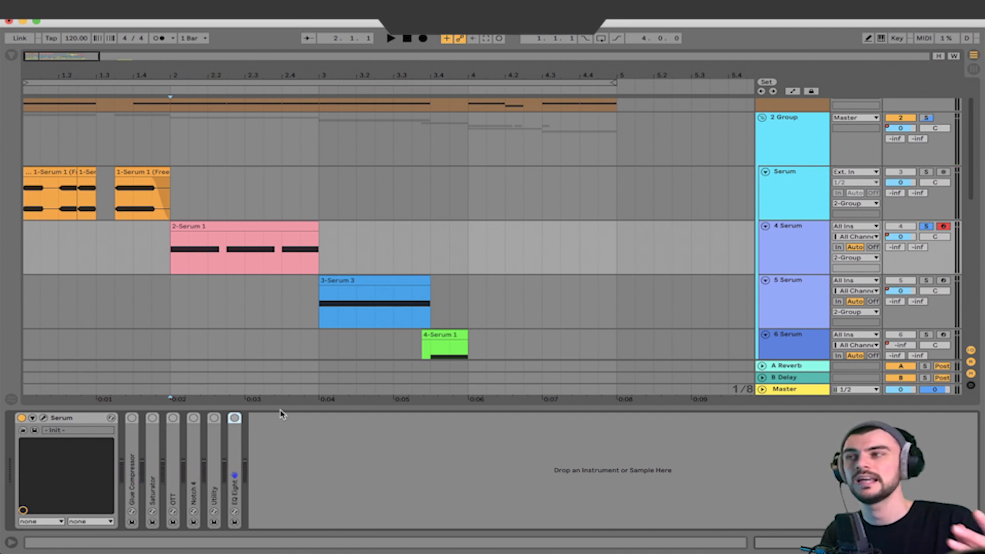
Step: Unfold and re-enable the Glue Compressor, Saturator, OTT and Notch 4 on the 4 Serum track one after another
double_click(132, 445)
click(132, 418)
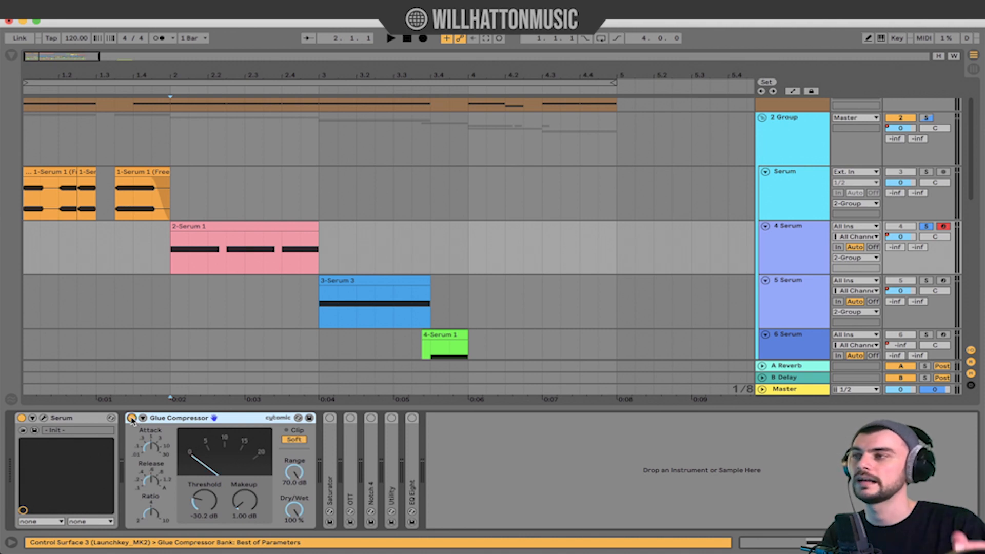
double_click(330, 452)
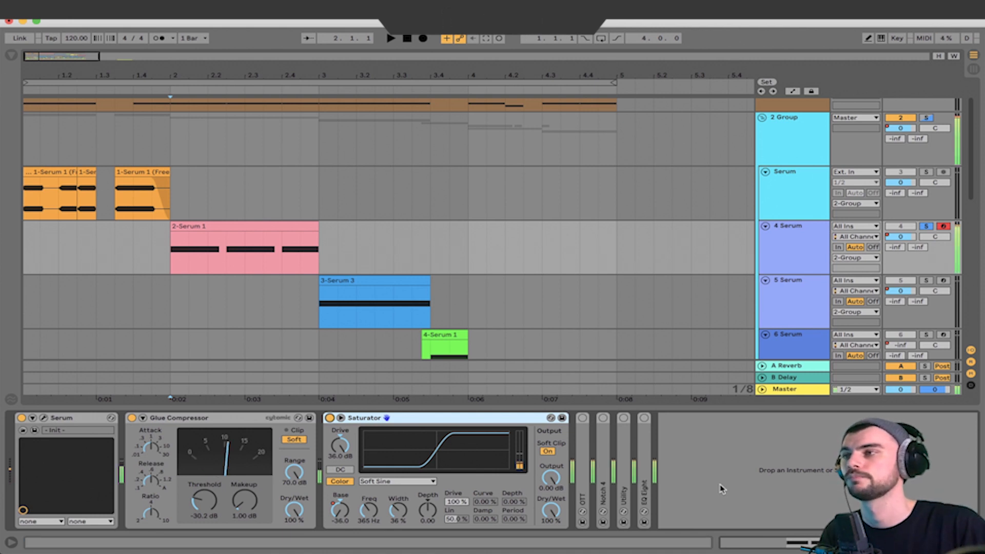
double_click(583, 448)
click(583, 418)
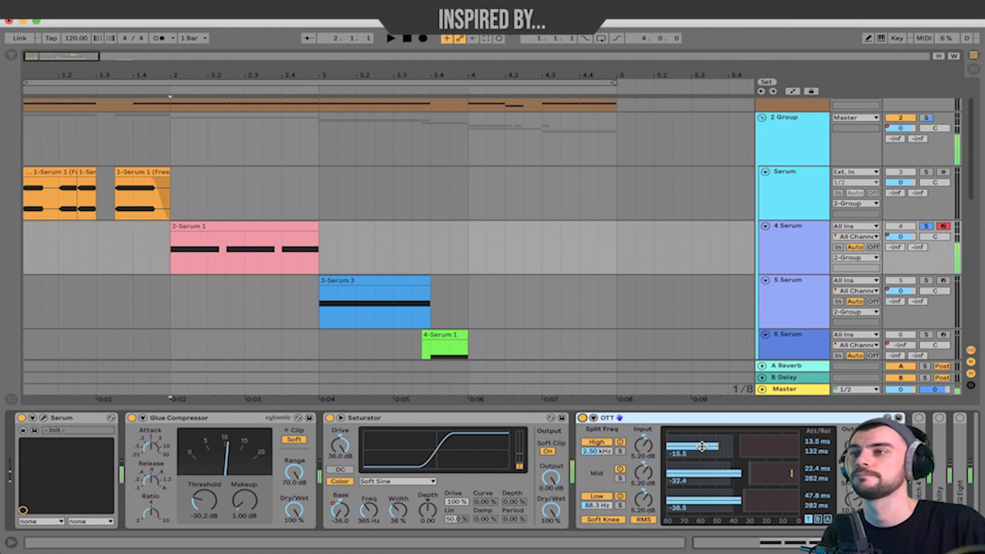
click(918, 462)
double_click(855, 452)
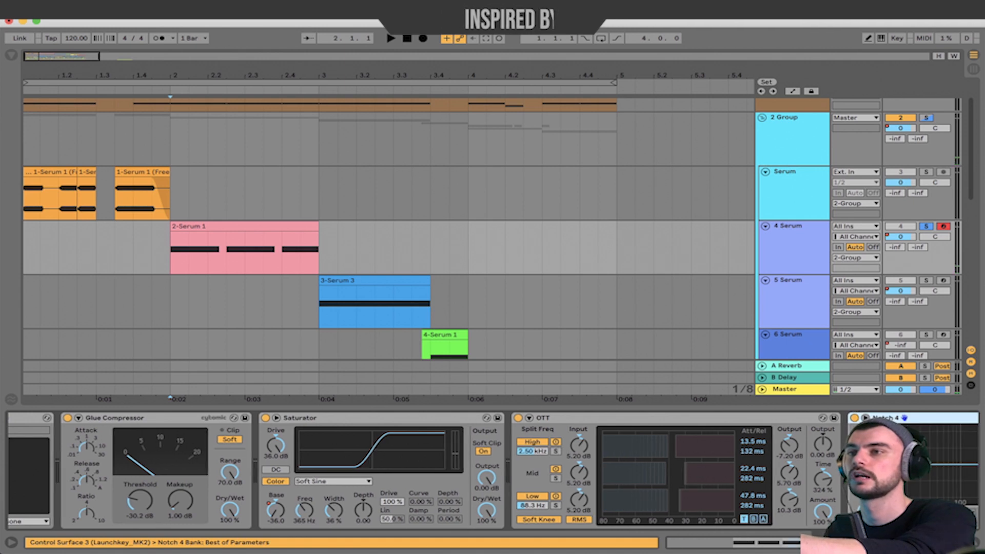
Step: Show the automation and view the 4 Serum track's Saturator Base and Notch 4 1 Frequency A curves
key(a)
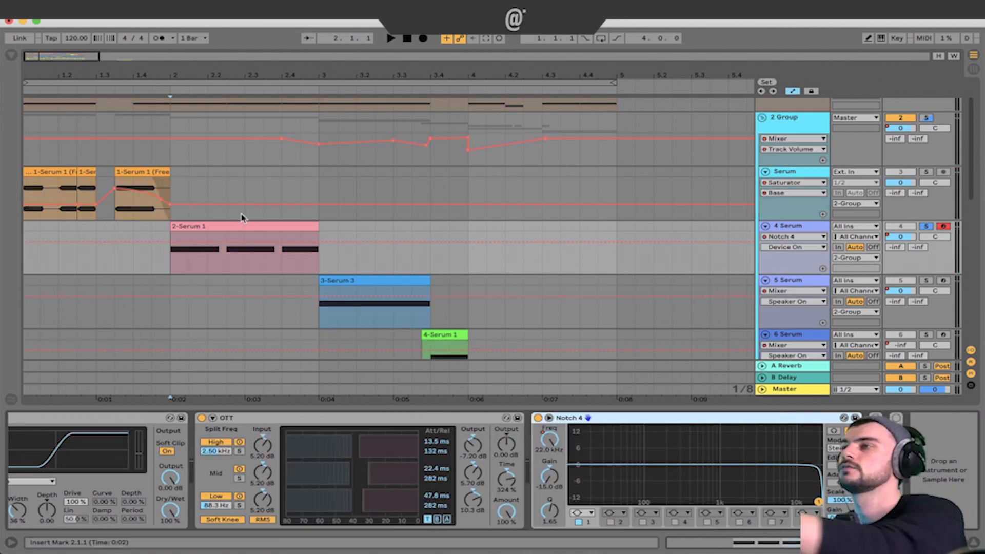
click(787, 247)
click(768, 258)
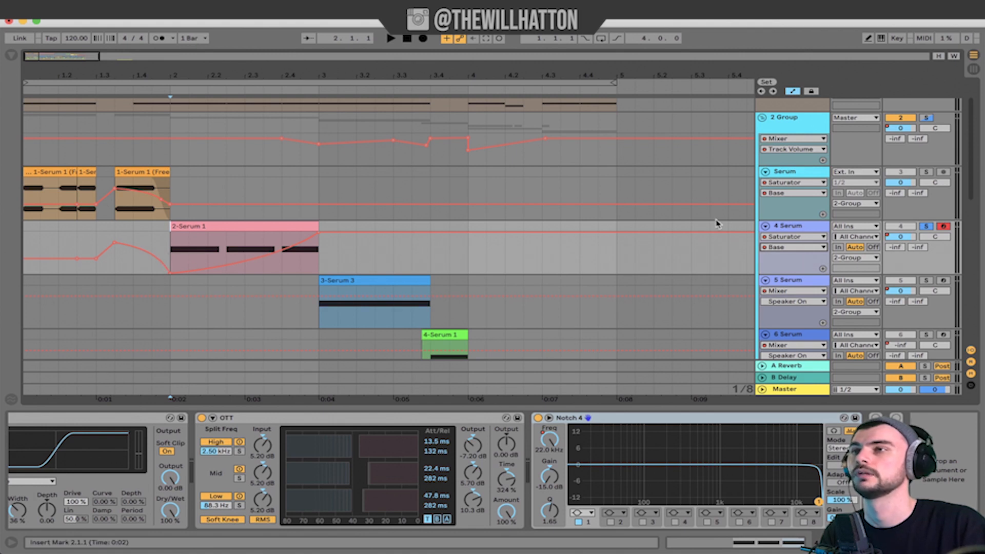
click(794, 238)
click(790, 319)
click(790, 248)
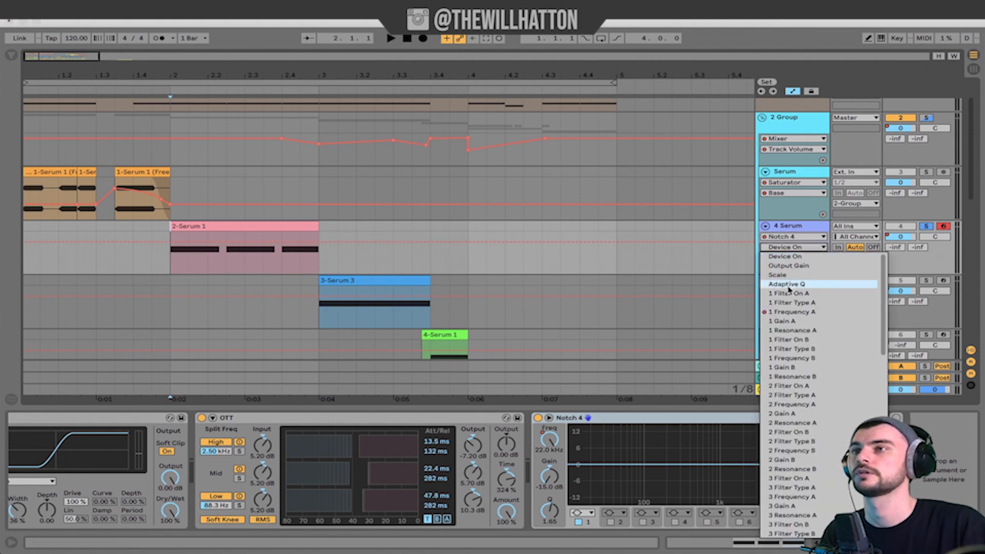
click(796, 313)
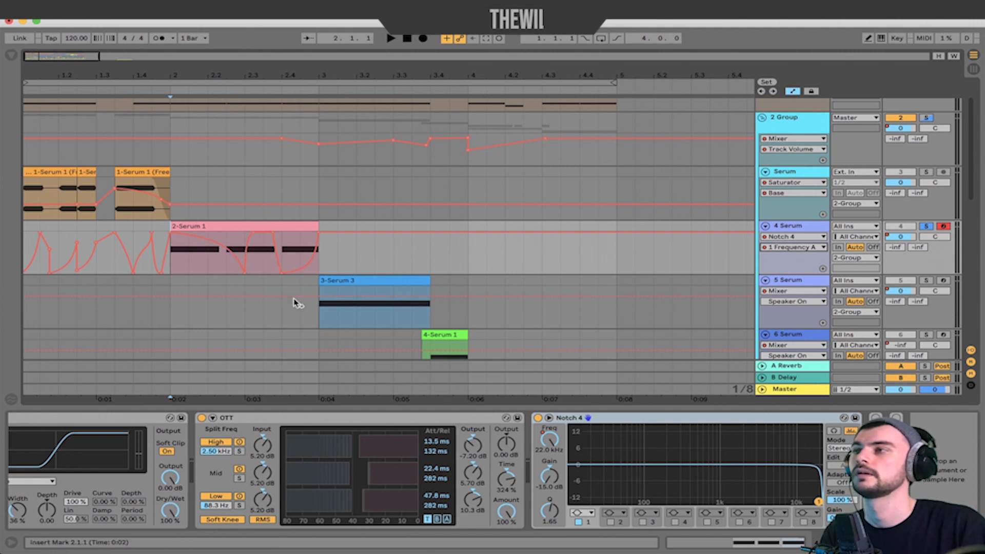
Step: View the EQ Eight's 8 Frequency A and 8 Resonance A automation curves on the 4 Serum track
click(803, 237)
click(794, 313)
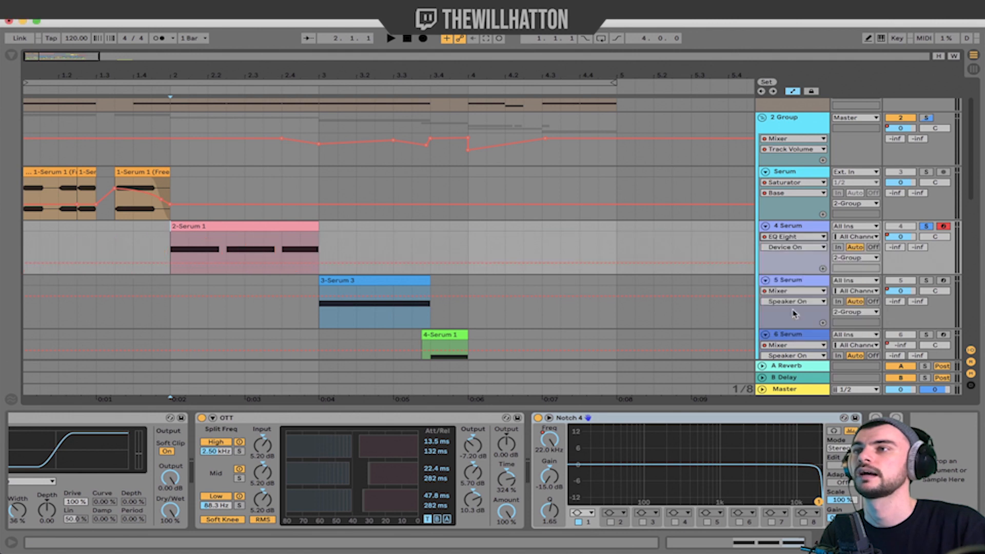
click(791, 245)
scroll(803, 349, down, 10)
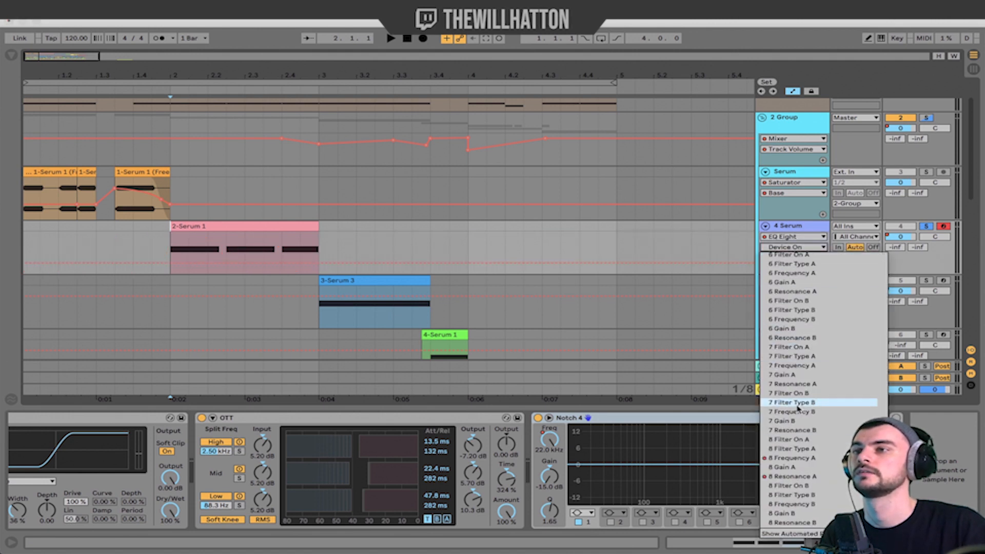
click(792, 457)
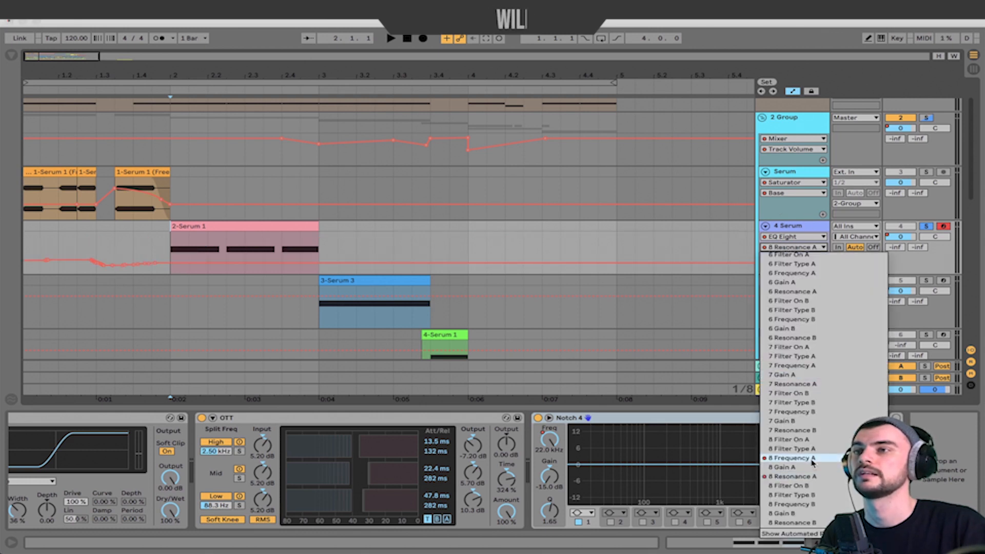
click(811, 459)
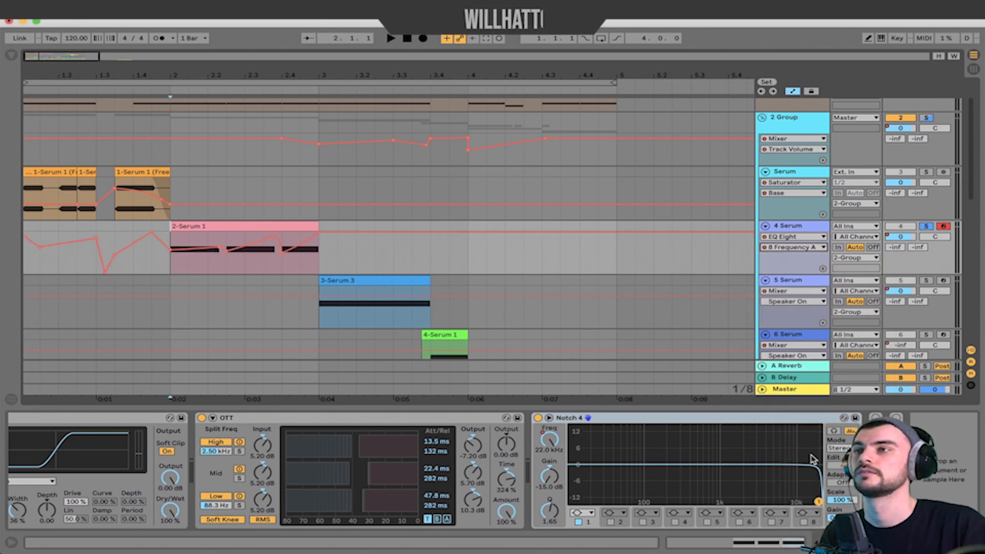
click(788, 248)
click(815, 476)
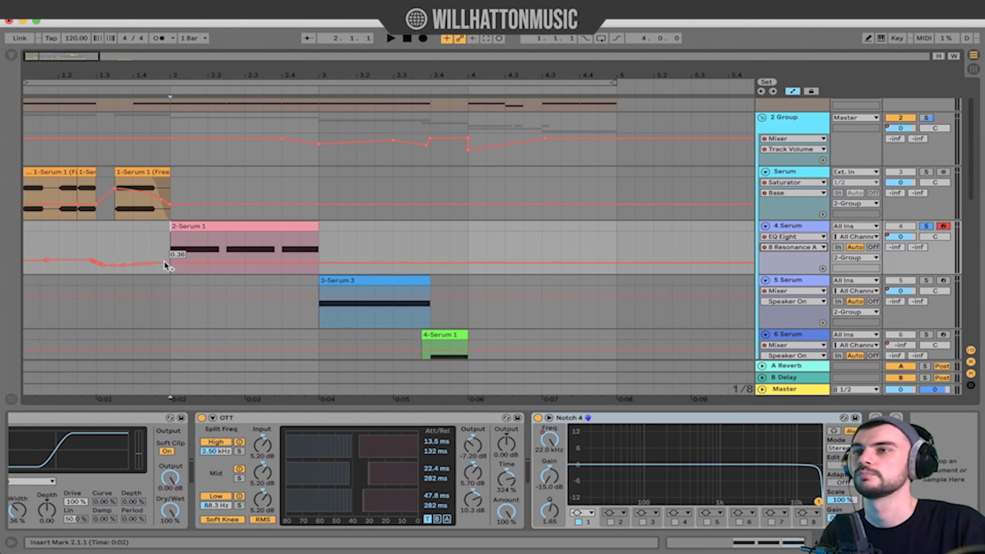
click(795, 236)
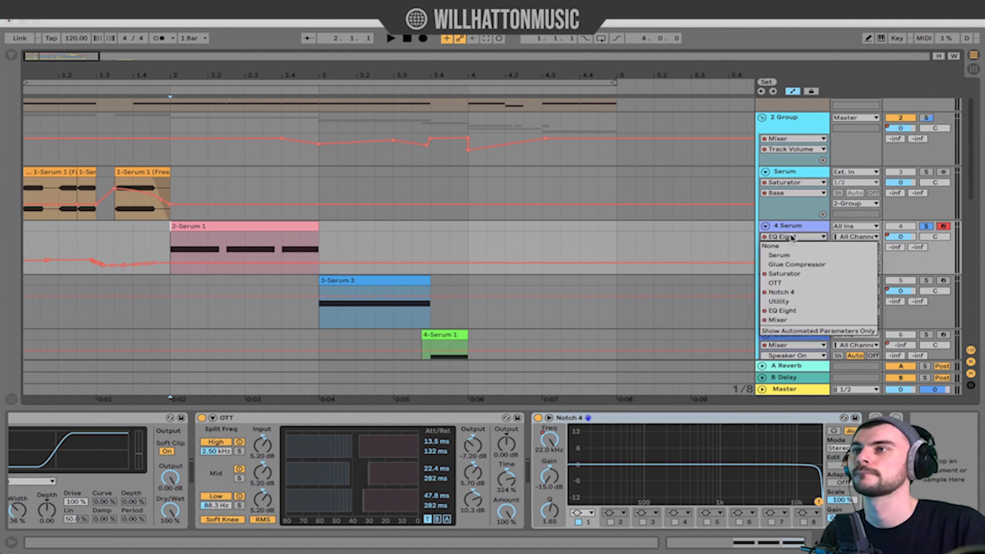
click(777, 320)
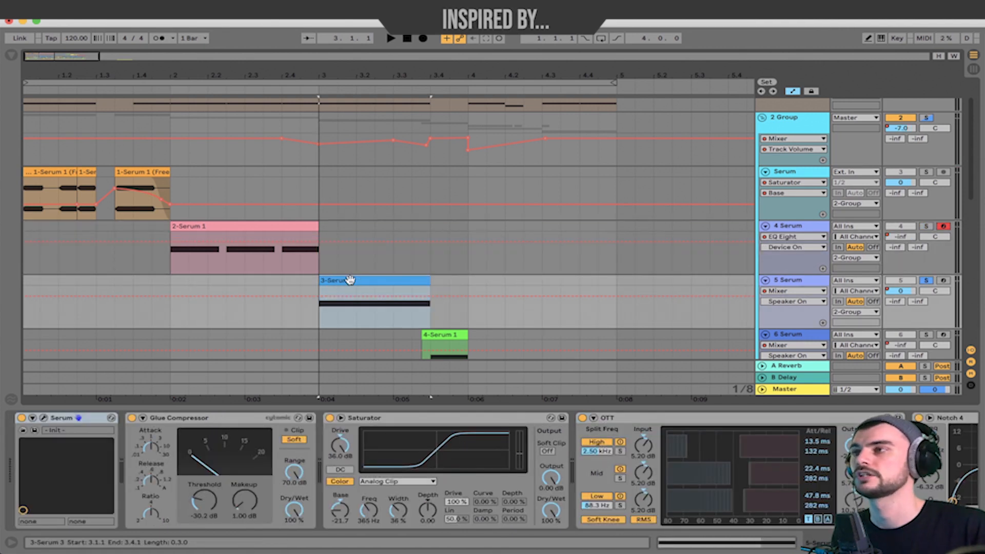
Step: Audition the blue 3-Serum 3 clip from bar 3 with the 5 Serum track soloed
key(space)
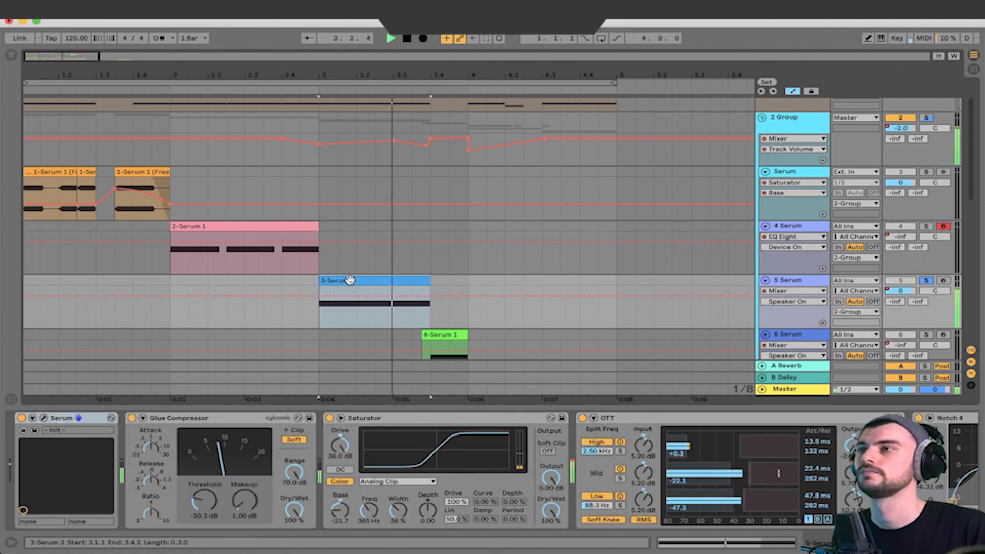
key(space)
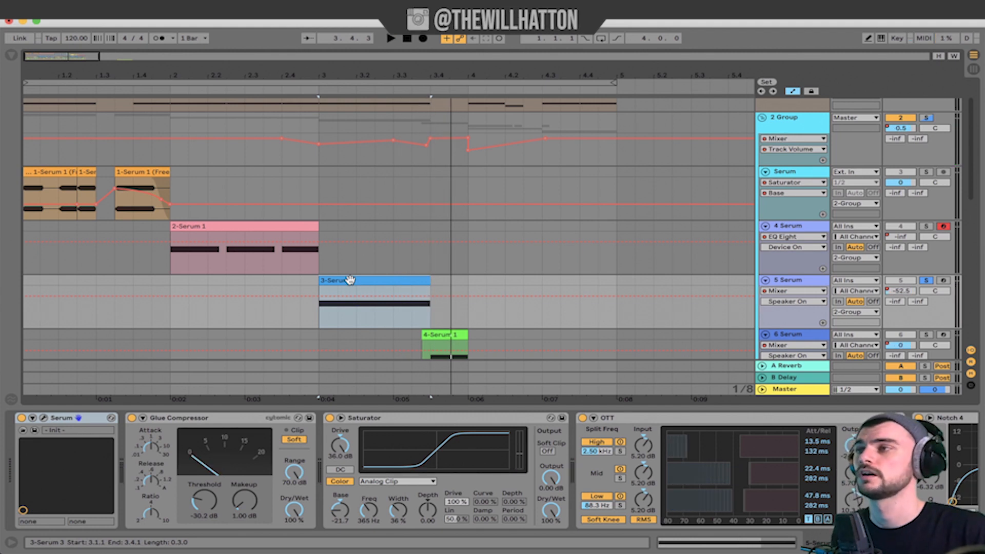
key(space)
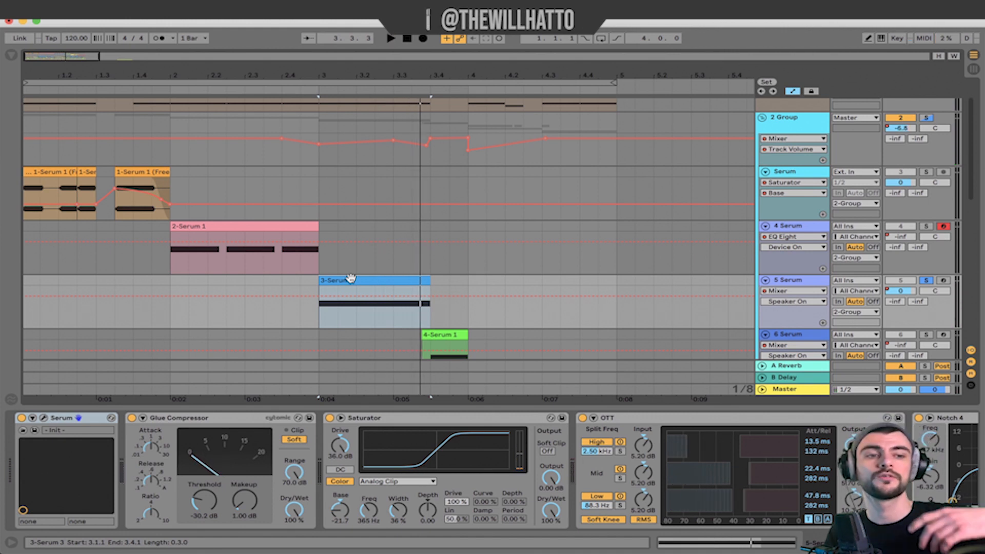
Step: In 5 Serum's oscillator A wavetable editor, clear the harmonic bin just above bin 7, raise it strongly, and return it to a low level
key(super+alt+p)
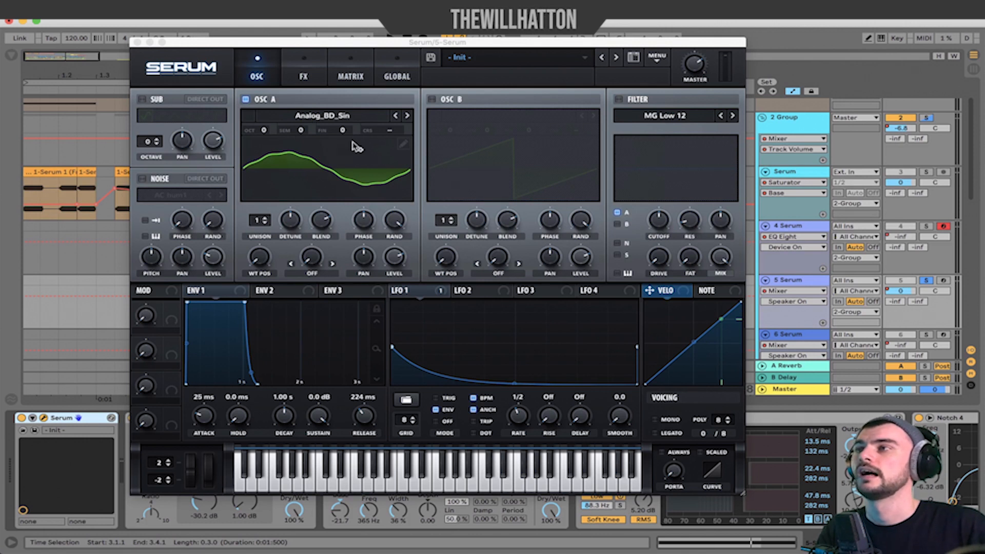
click(404, 145)
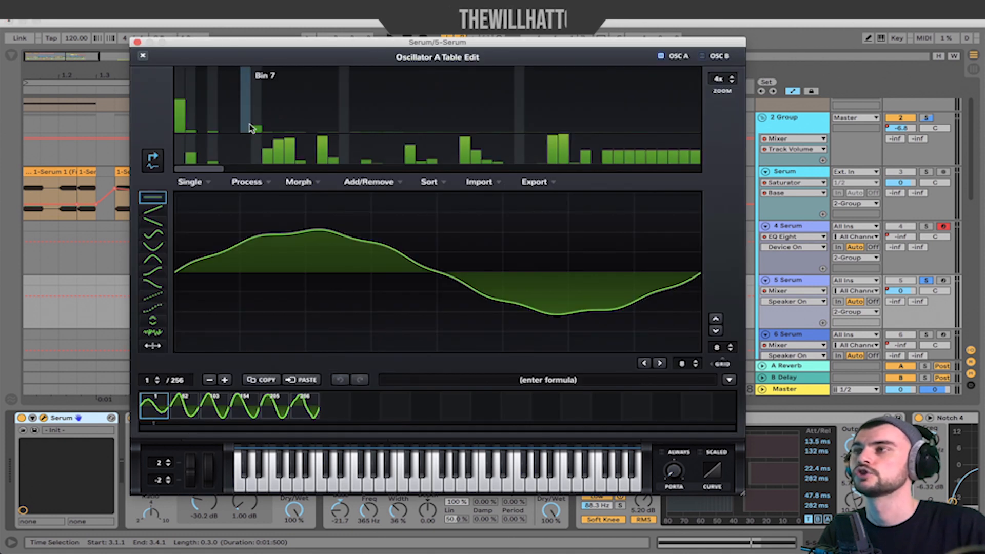
click(257, 138)
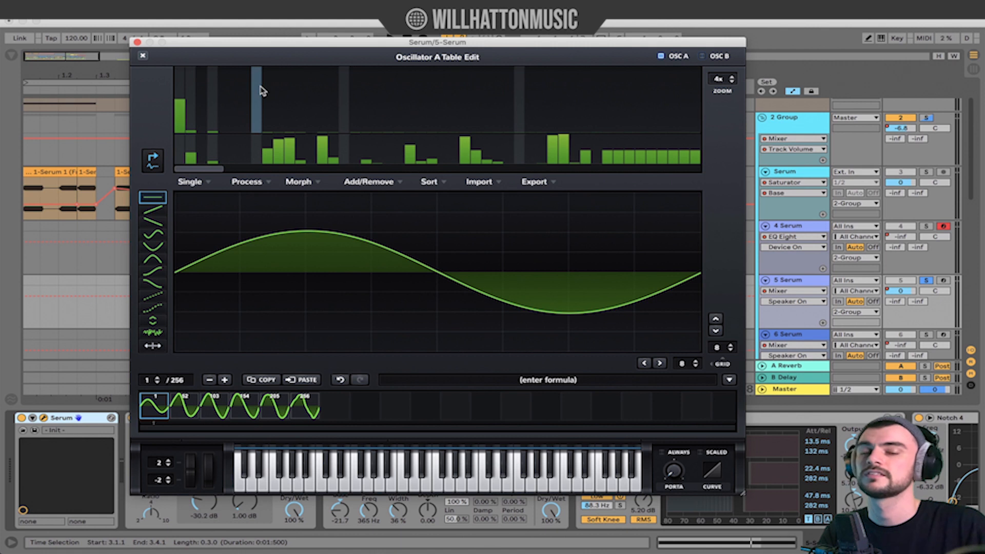
click(259, 116)
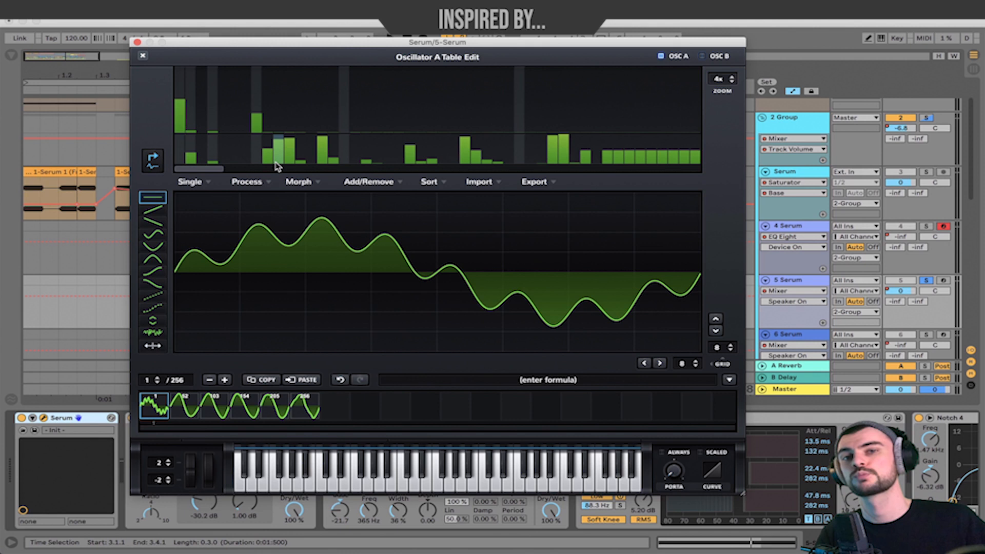
drag(259, 123, 258, 127)
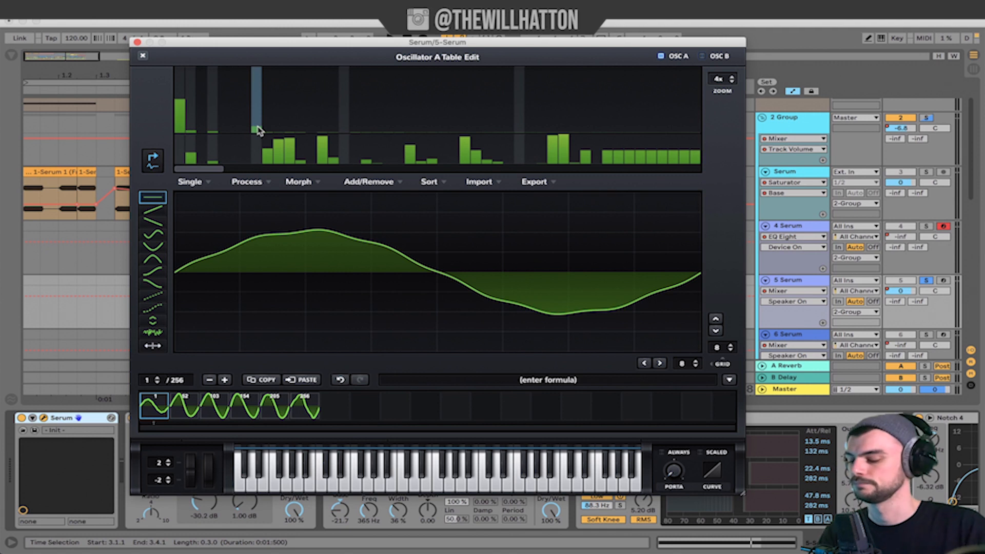
click(142, 55)
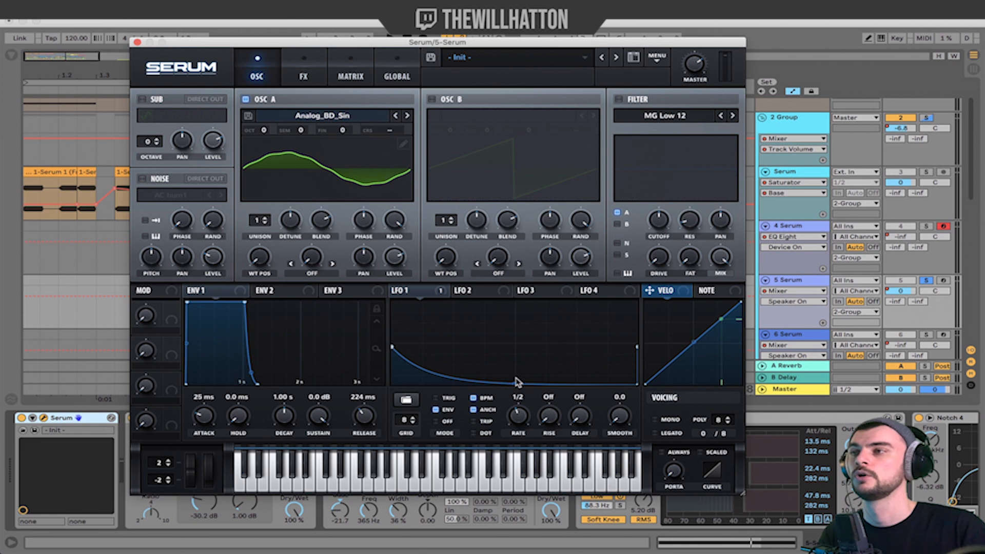
Step: Check the 5 Serum patch's effects and the amount of LFO 1 modulating Mast.Tun
click(304, 77)
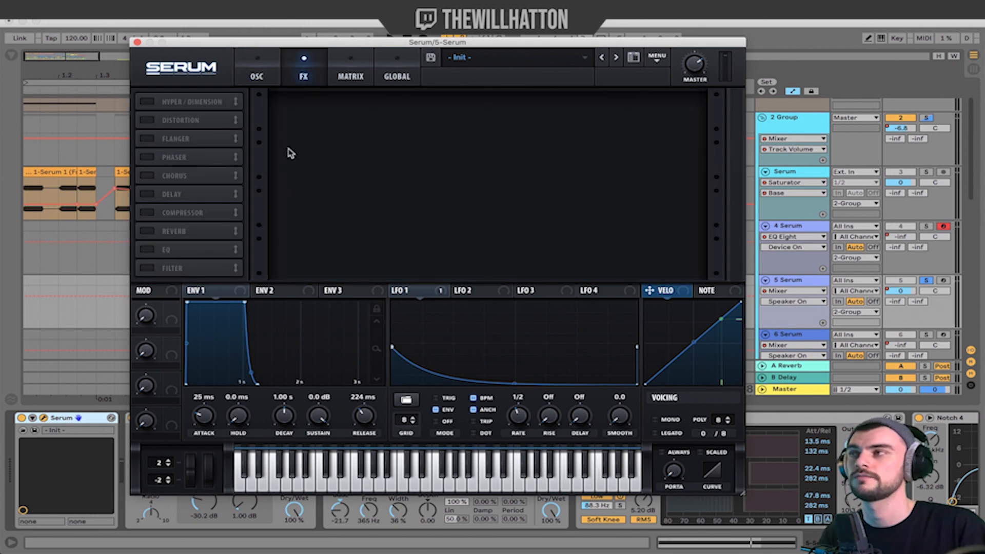
click(343, 77)
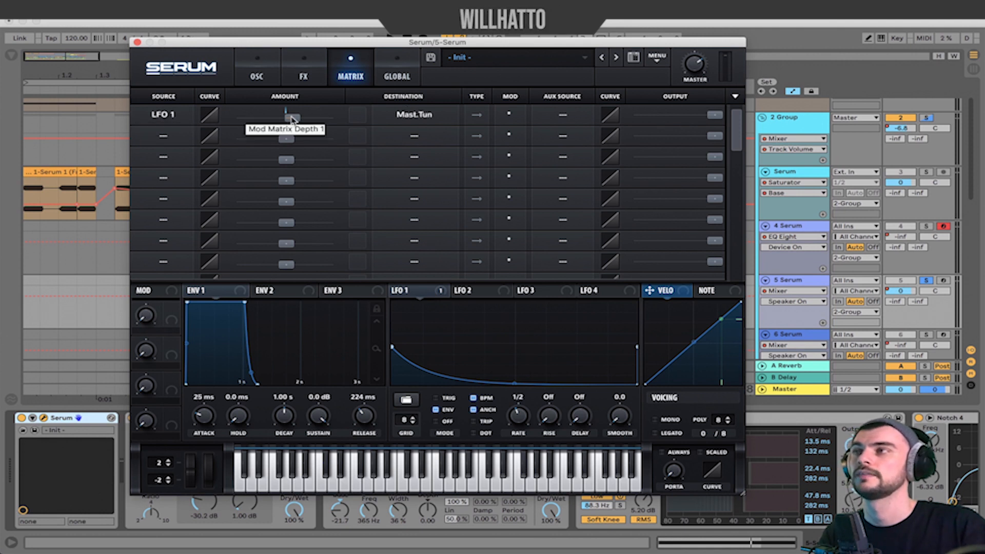
drag(294, 120, 296, 119)
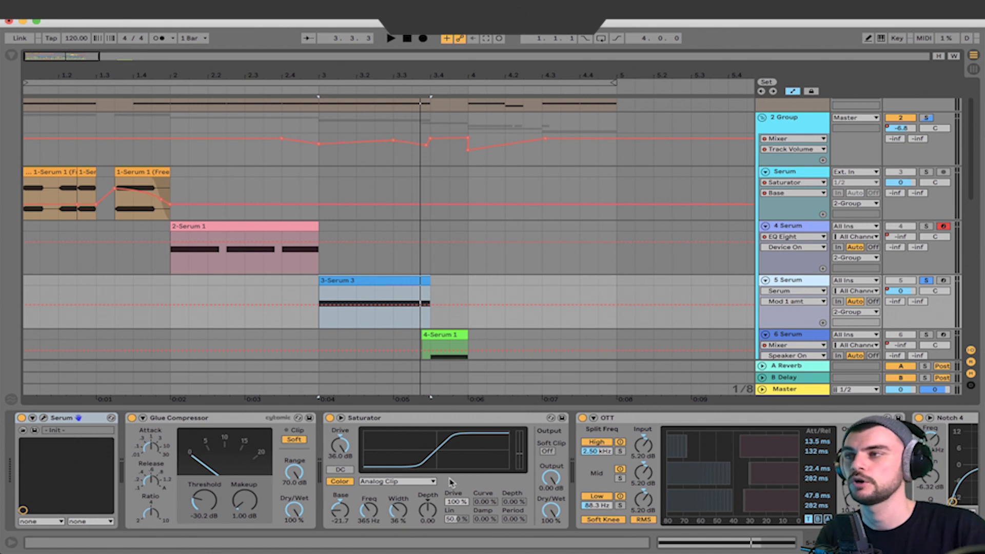
Step: Review the 5 Serum track's device chain from the Saturator's Base through OTT, Notch 4, Utility and EQ Eight to the Amp
click(345, 521)
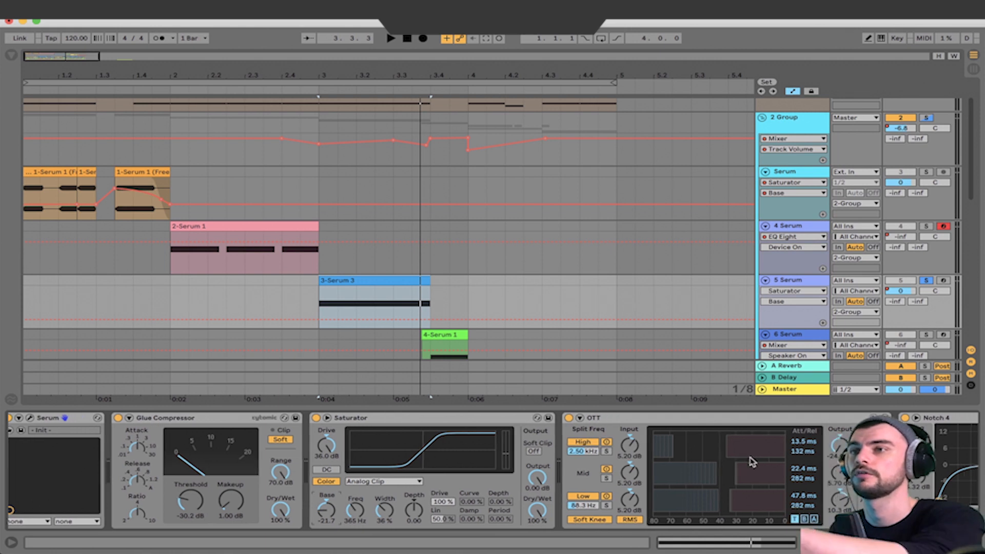
scroll(752, 462, right, 15)
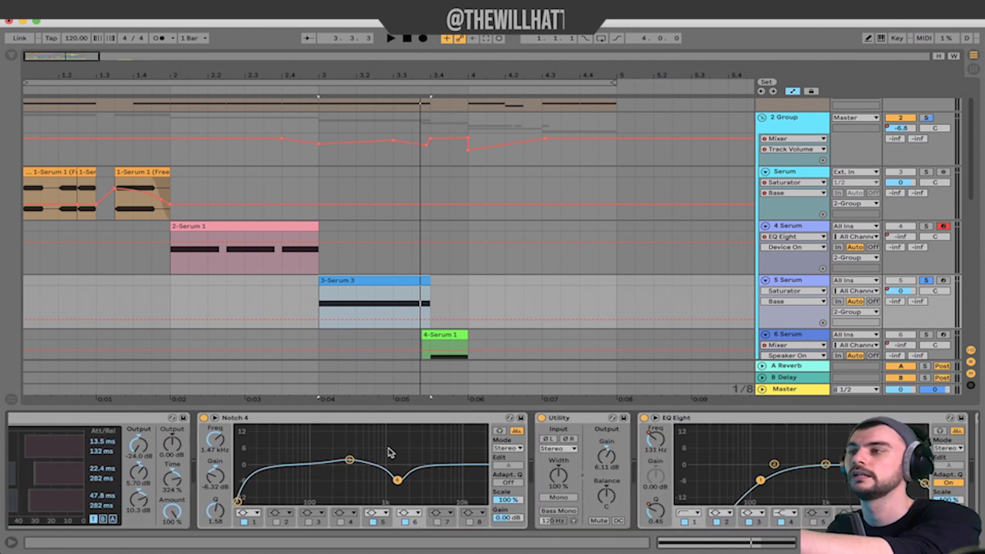
scroll(391, 455, right, 10)
scroll(361, 464, right, 6)
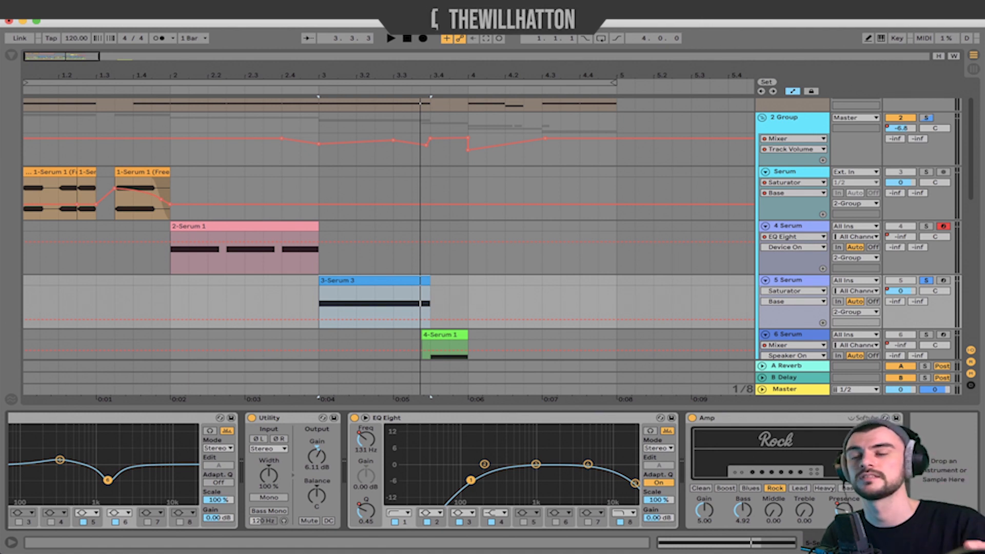
Step: Compare the blue 3-Serum 3 clip from bar 3 with the Amp switched off and switched back on
click(341, 306)
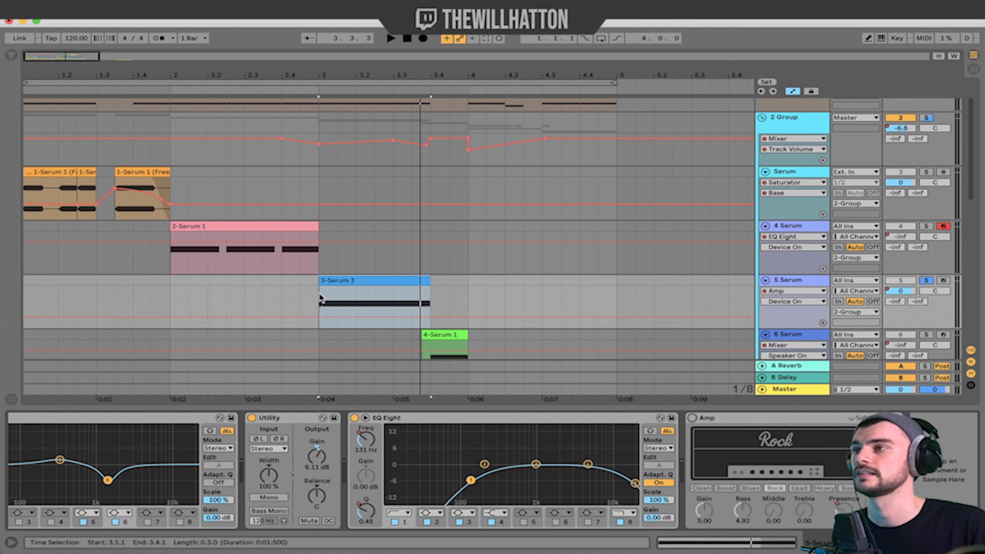
click(319, 299)
key(space)
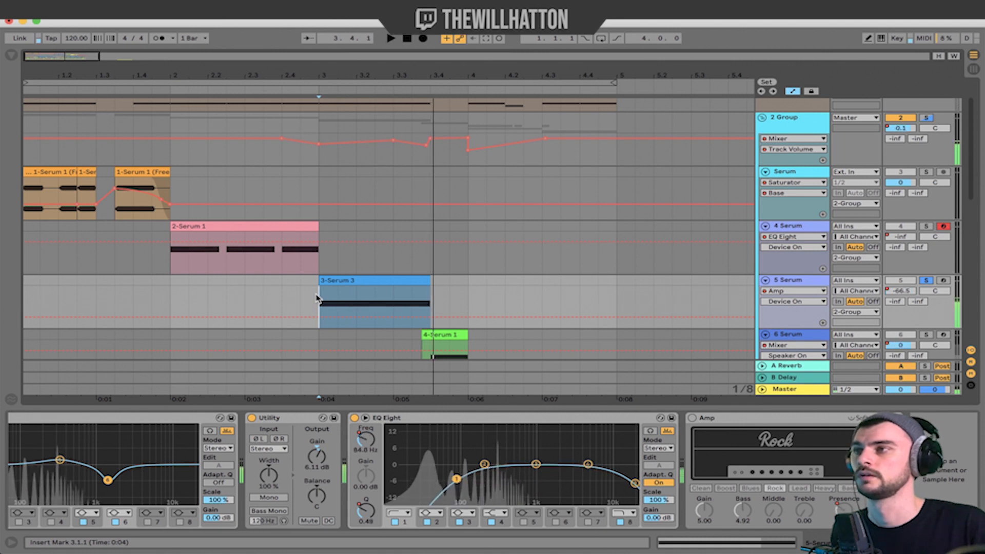
click(693, 418)
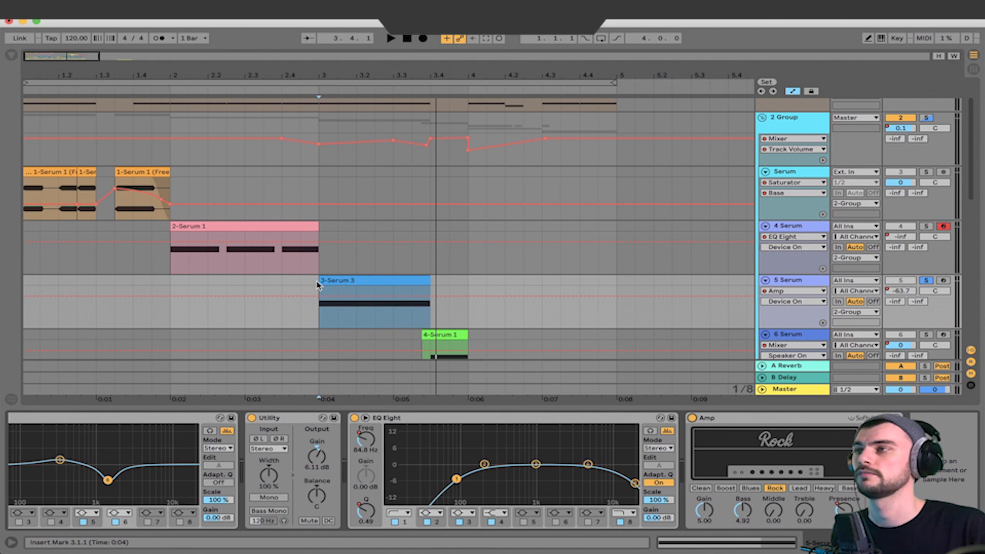
key(space)
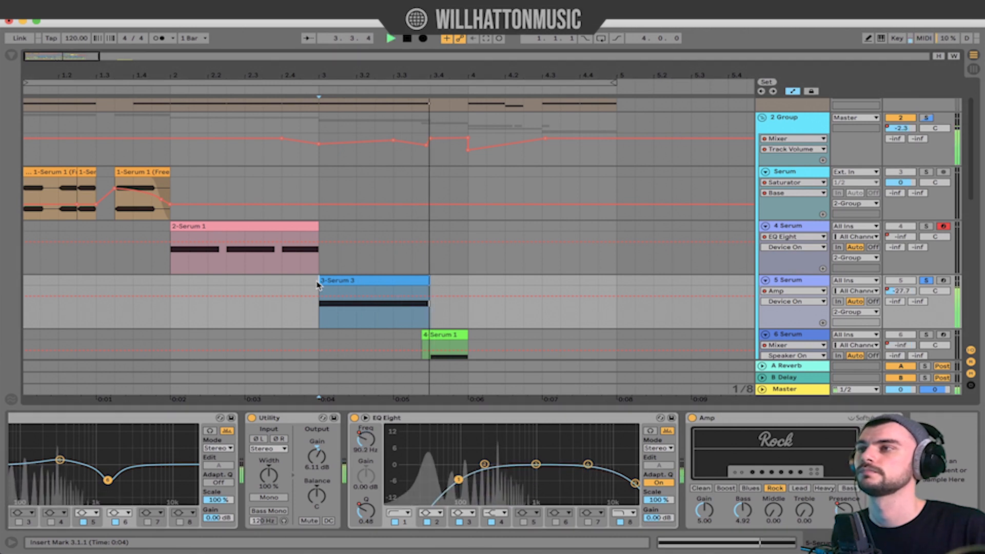
key(space)
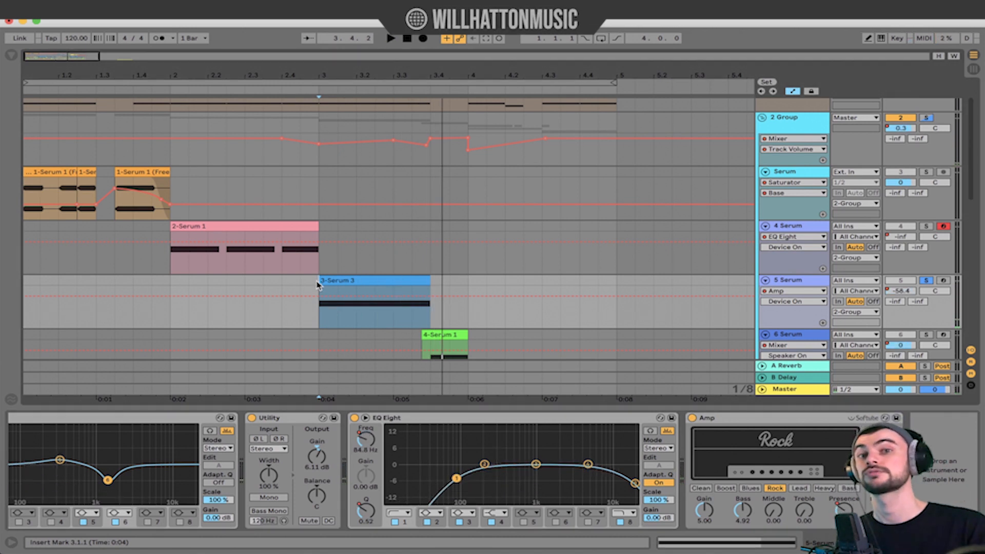
Step: Audition the green 4-Serum 1 clip from 3.3.3 with the 6 Serum track soloed
scroll(583, 300, down, 3)
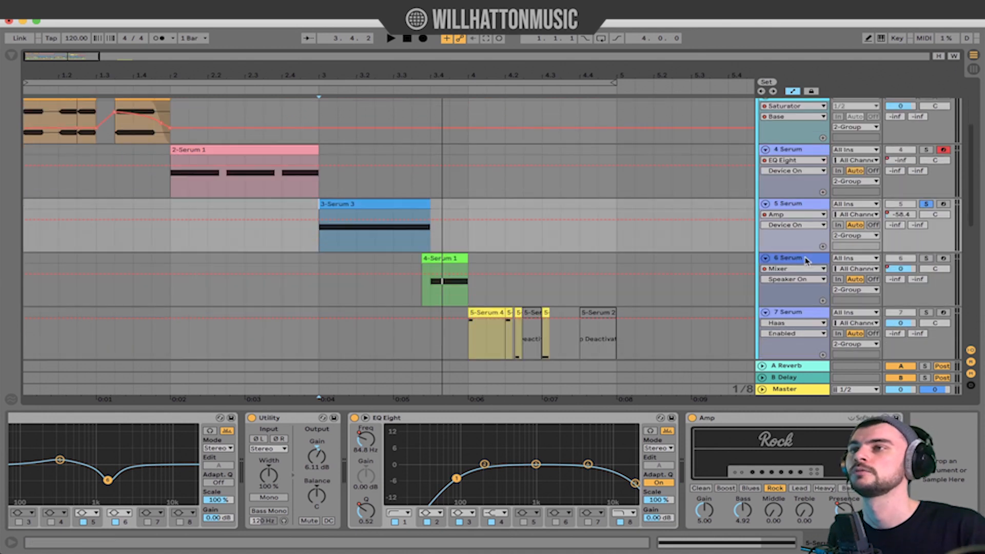
click(803, 264)
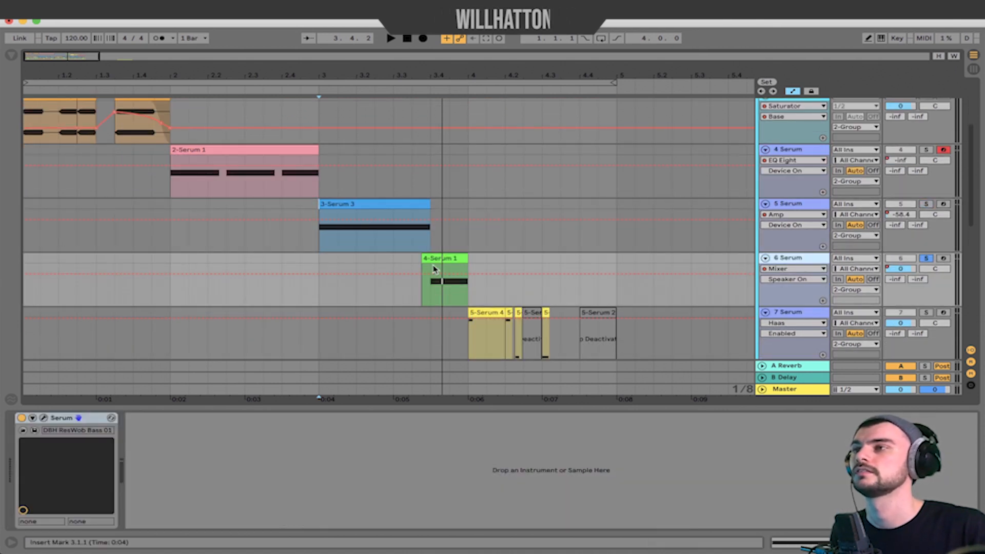
click(414, 269)
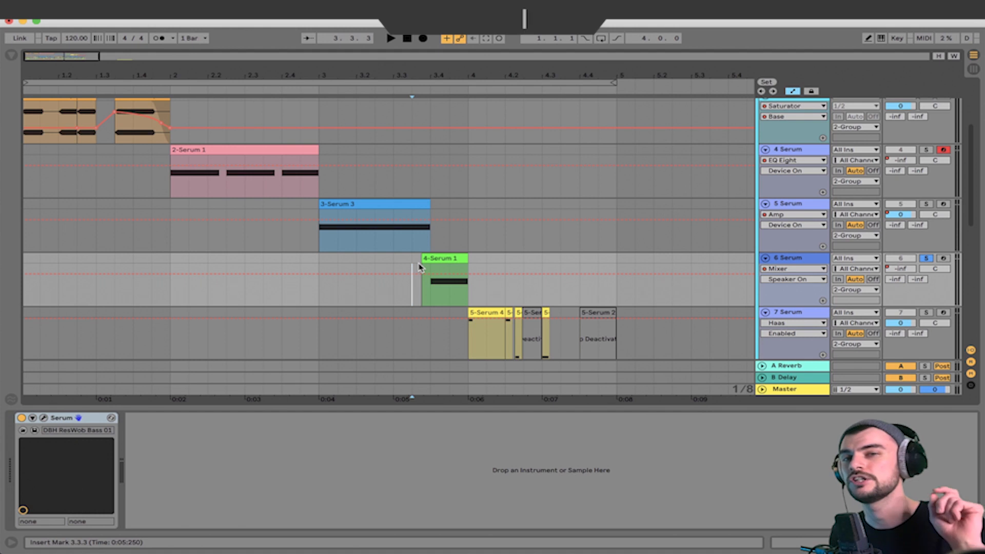
key(space)
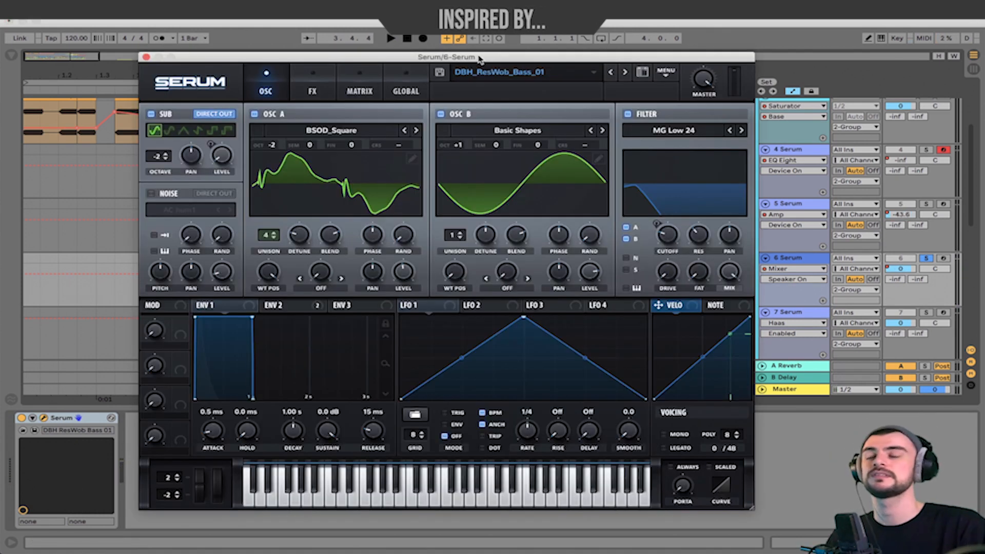
Step: Examine 6 Serum's DBH_ResWob_Bass_01 patch: its preset folders, oscillator A's BSOD_Square wavetable and the WT Pos control
click(482, 70)
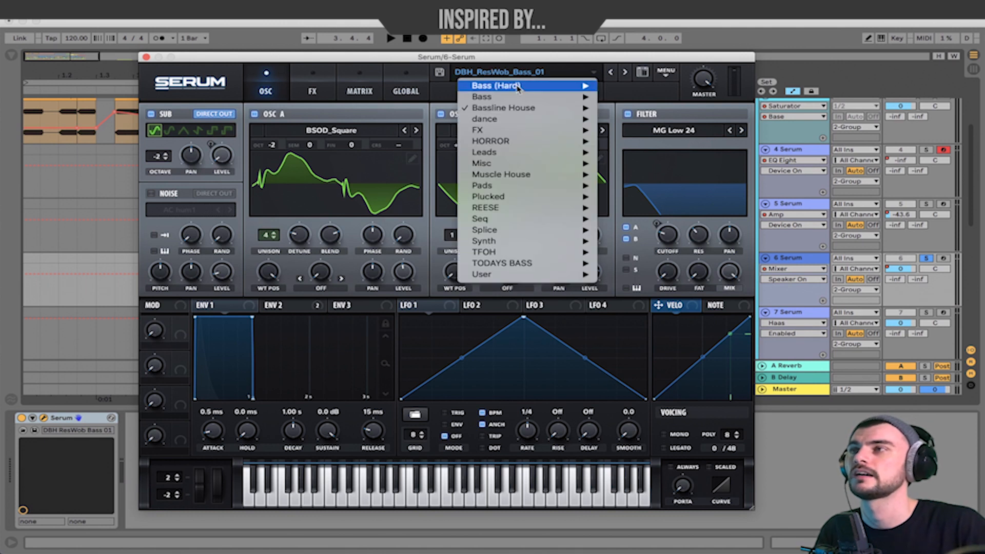
click(427, 65)
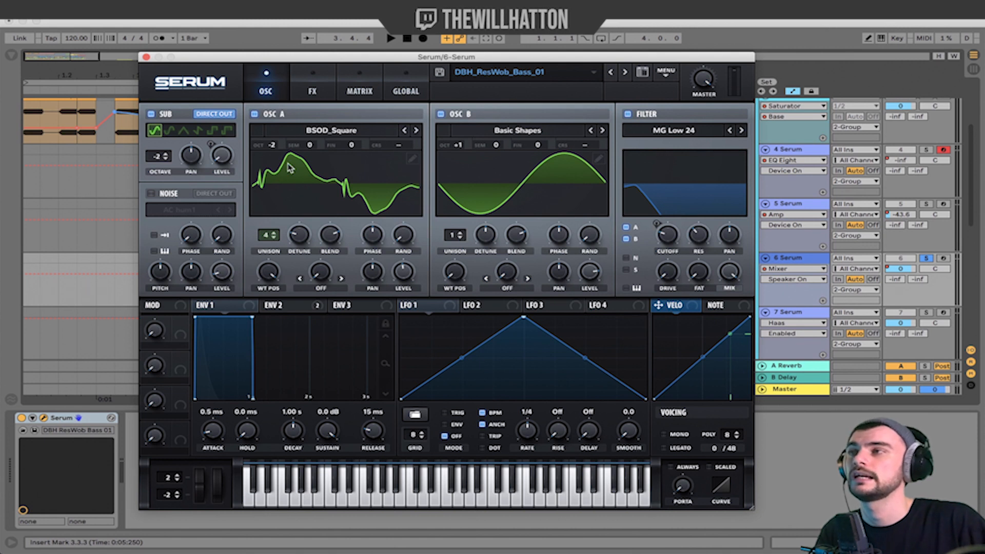
right_click(224, 175)
click(412, 158)
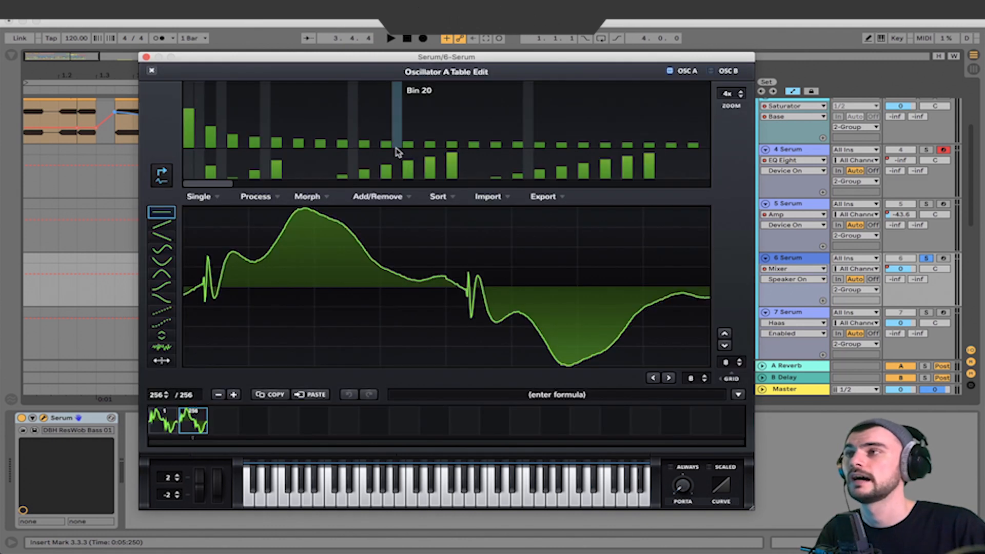
click(152, 70)
drag(272, 271, 279, 165)
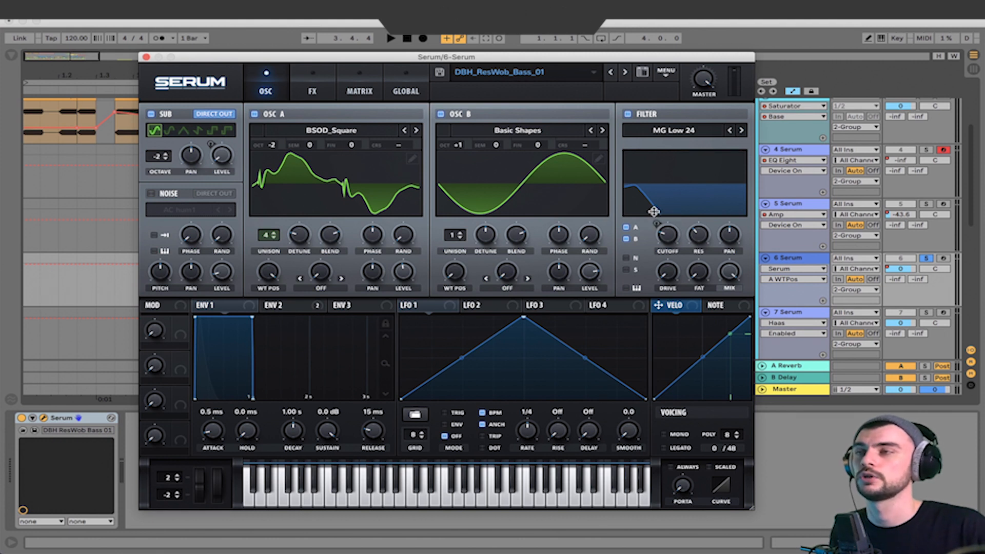
Step: Play the arrangement while checking the DBH_ResWob_Bass_01 patch's effects and oscillator settings
key(space)
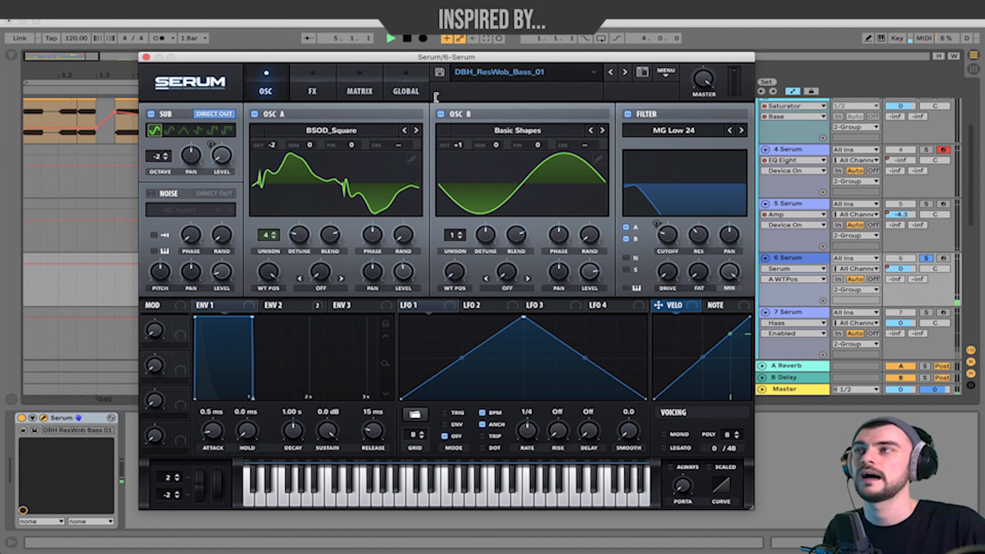
click(306, 88)
click(276, 95)
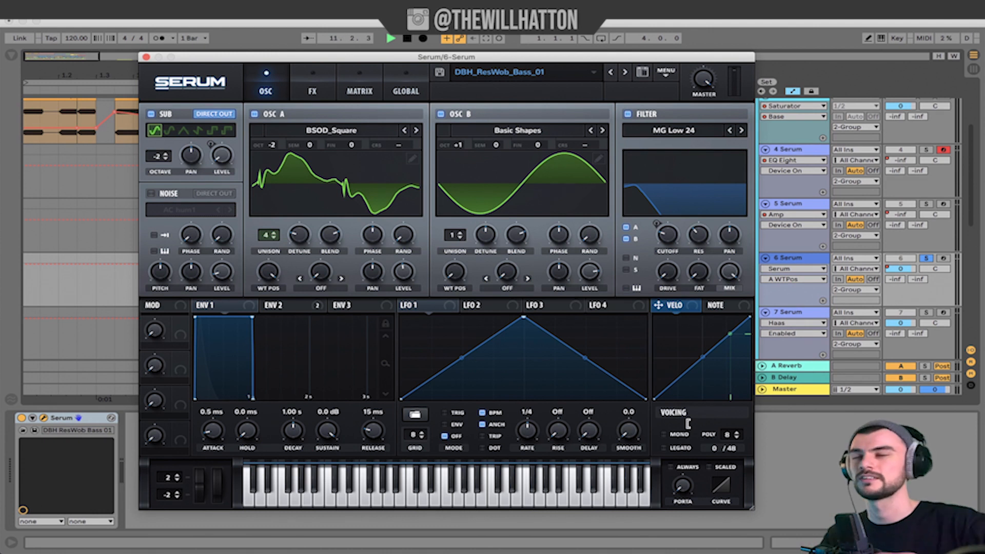
key(space)
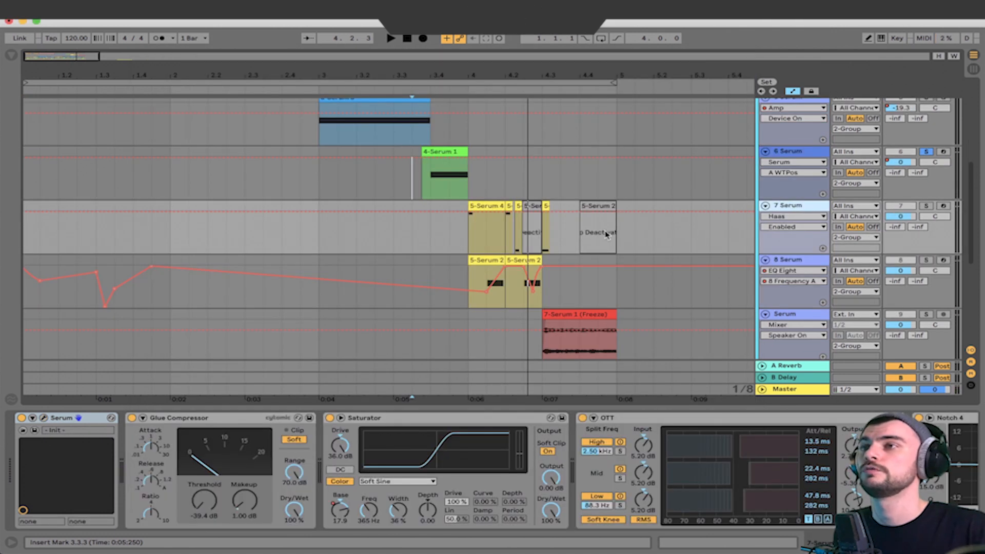
Step: Audition the yellow clips starting at bar 4 on the 7 Serum and 8 Serum tracks, soloing each track in turn
click(485, 207)
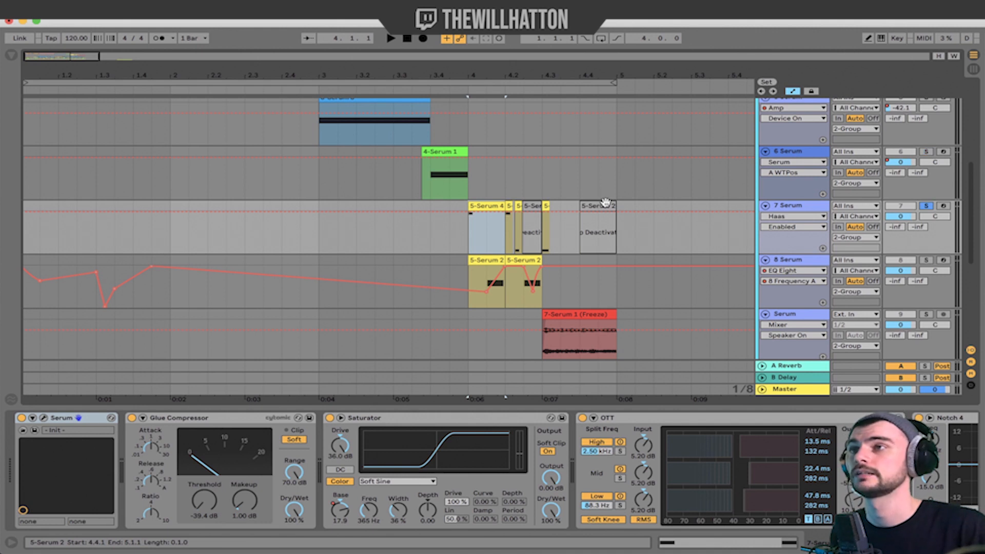
key(space)
key(space)
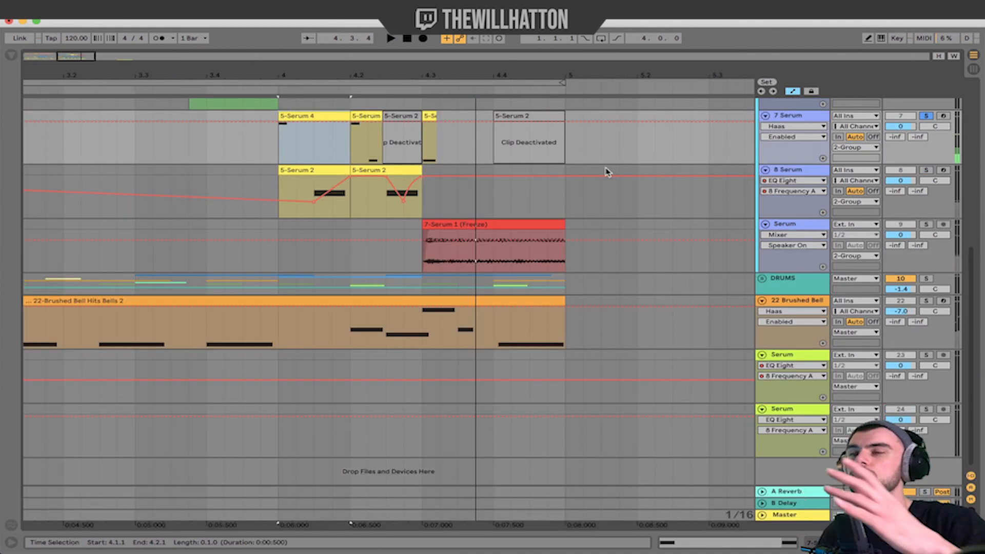
click(321, 171)
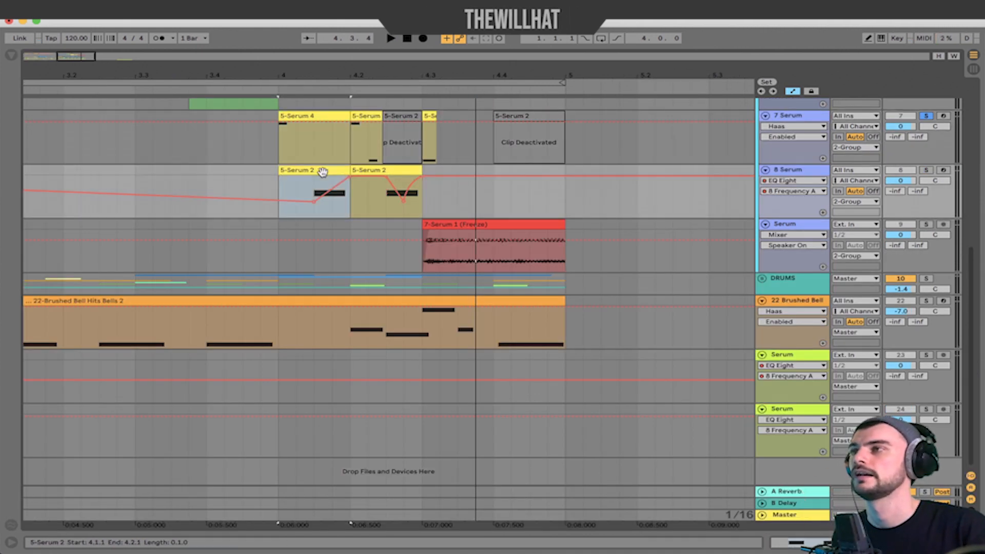
key(space)
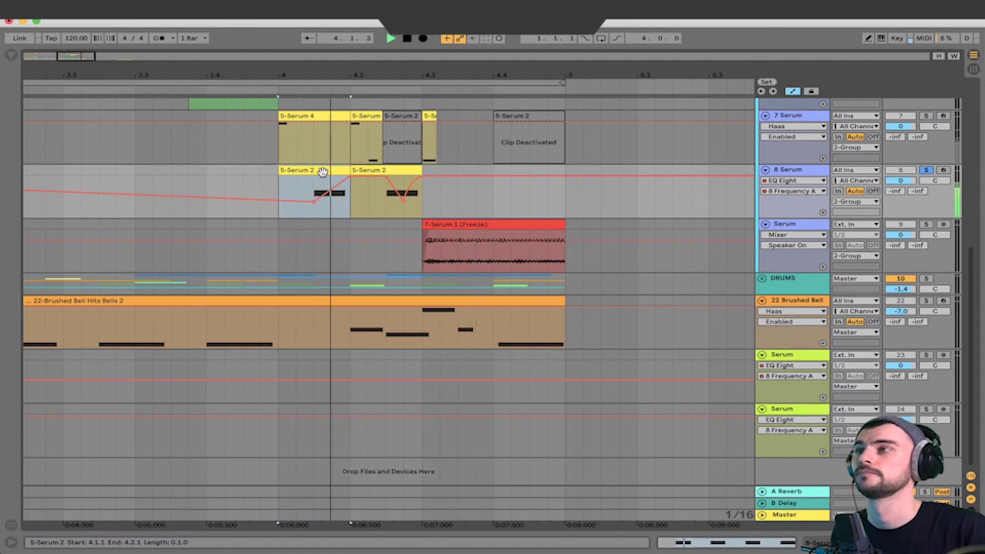
Step: Audition the pink 2-Serum 1 clip from bar 2 with the 4 Serum track soloed
scroll(406, 230, left, 1)
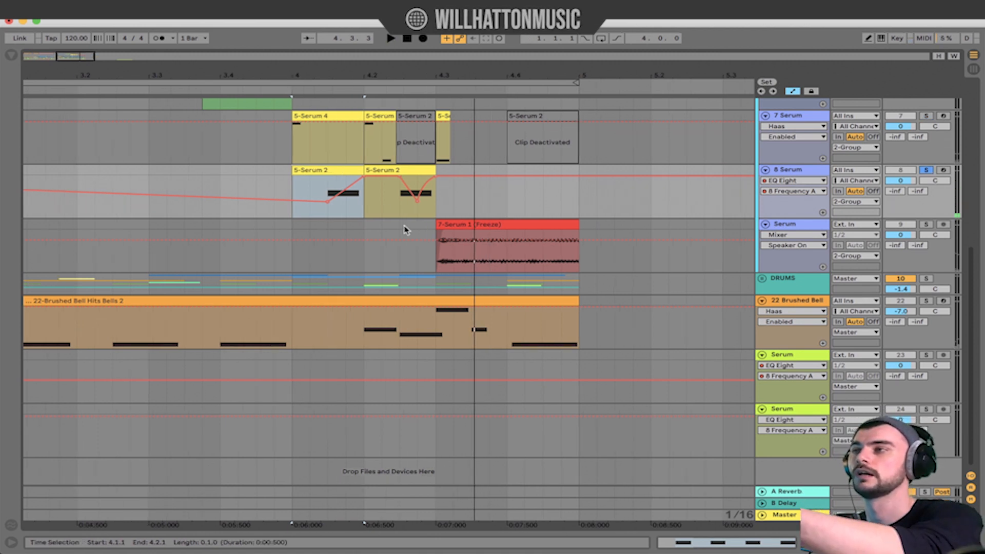
scroll(405, 228, down, 5)
scroll(405, 229, up, 8)
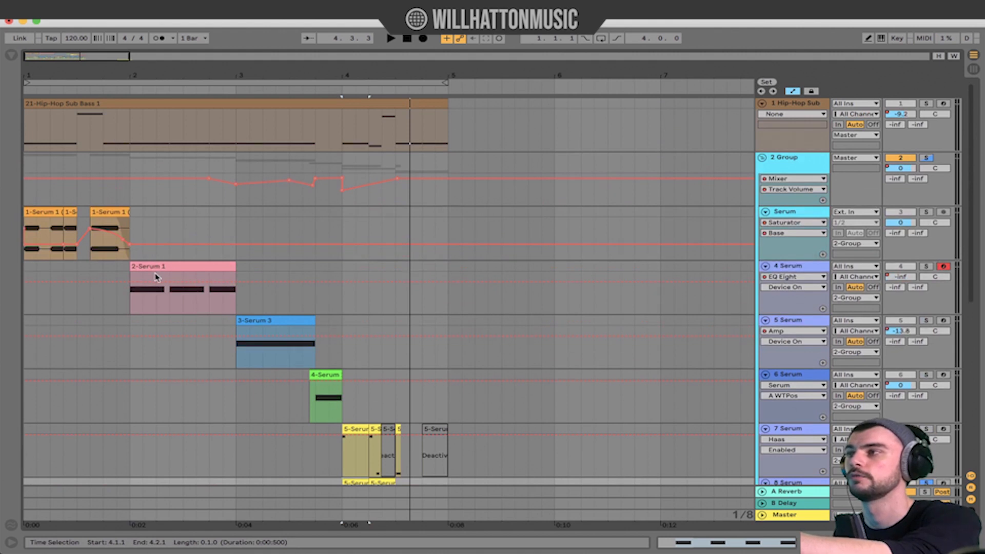
click(152, 267)
key(space)
scroll(376, 288, down, 3)
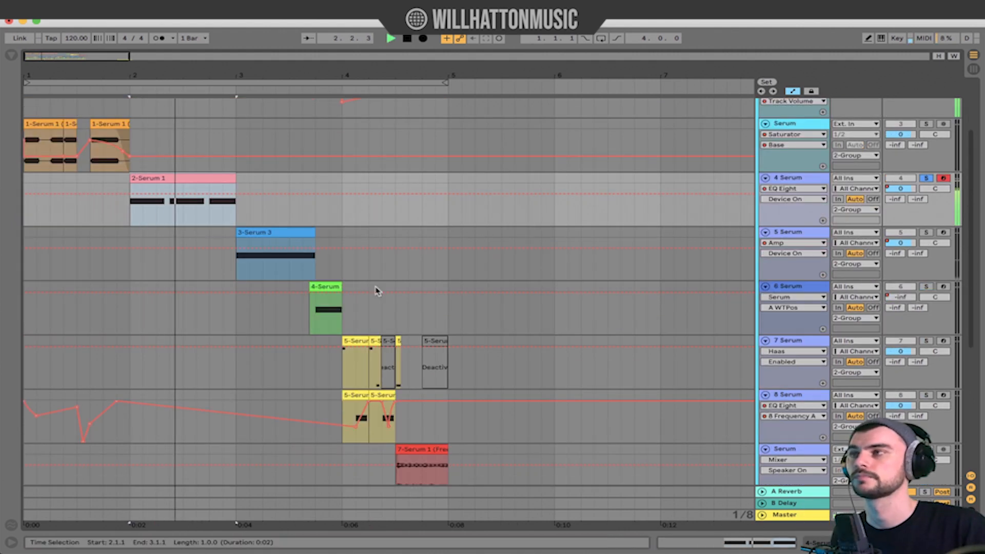
Step: Audition the first yellow clip at bar 4 on the soloed 7 Serum track and show the track's device chain
scroll(374, 277, down, 3)
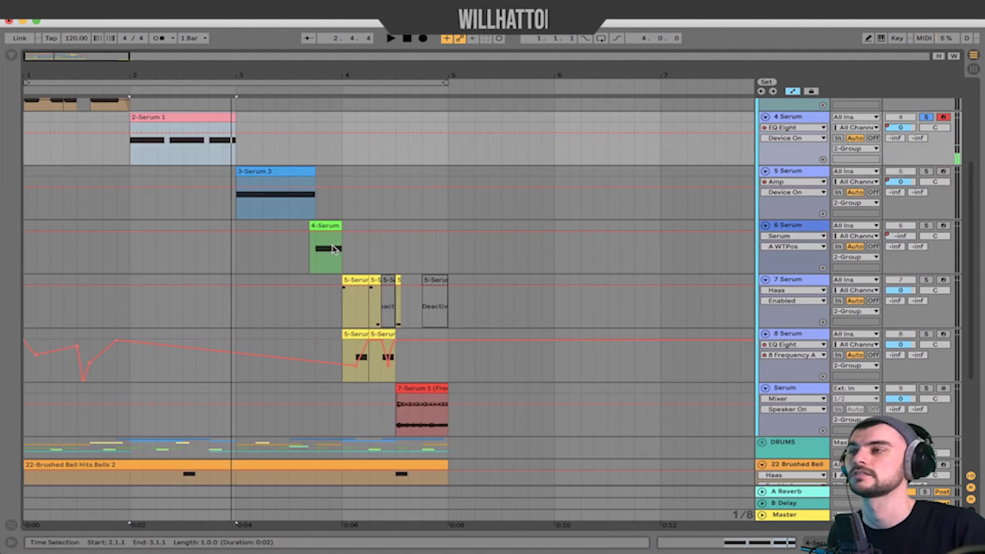
click(341, 312)
key(space)
click(363, 251)
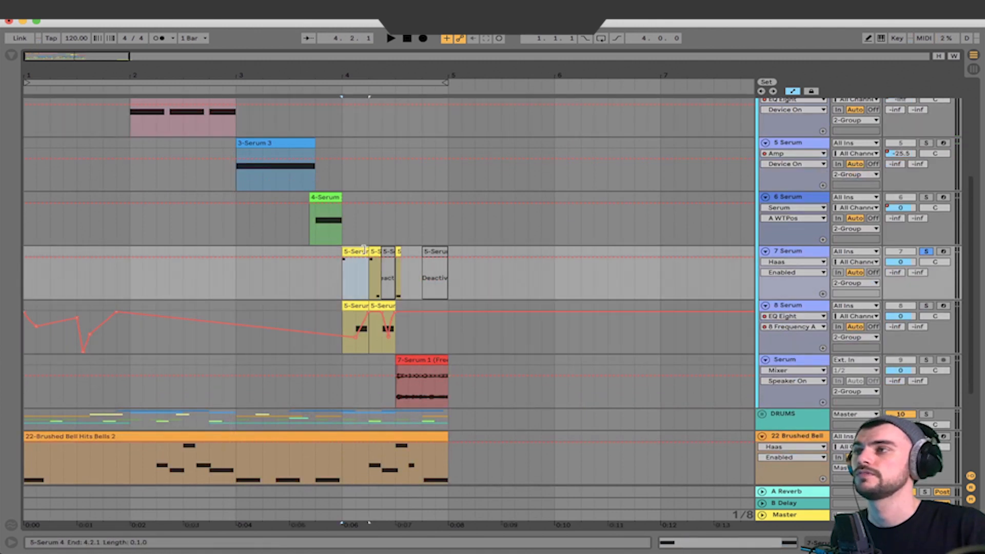
double_click(819, 249)
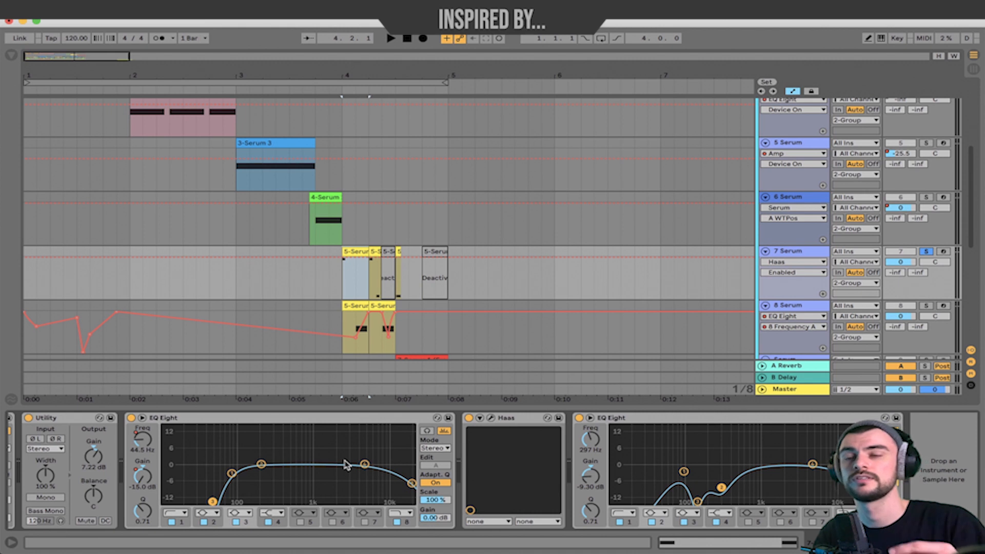
Step: Play the 7 Serum clips with the Haas device bypassed, and turn Haas on again
click(521, 419)
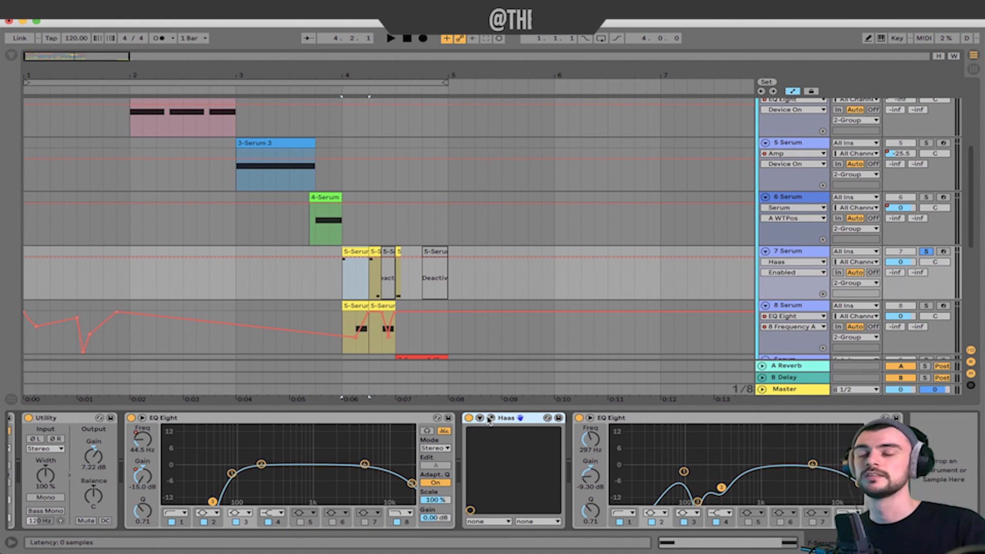
click(469, 418)
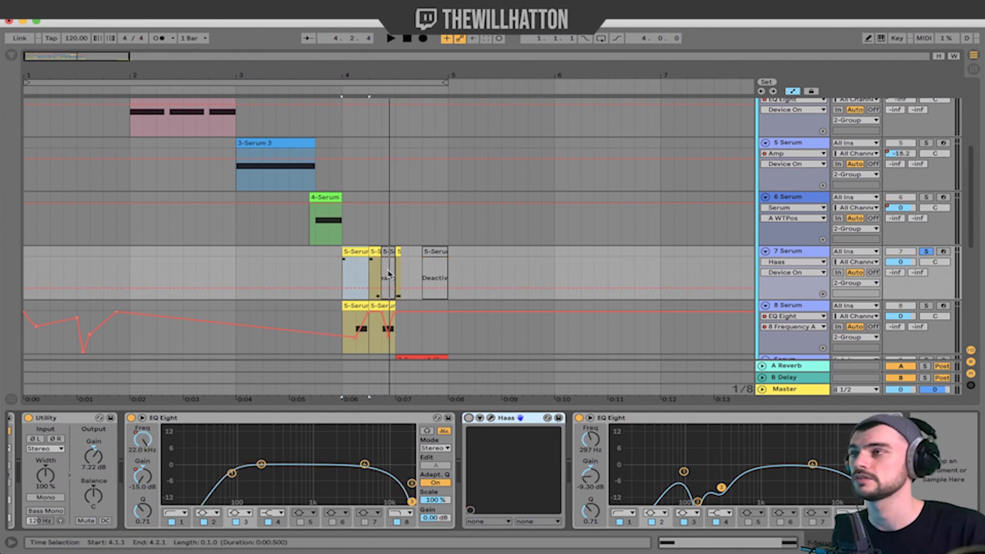
key(space)
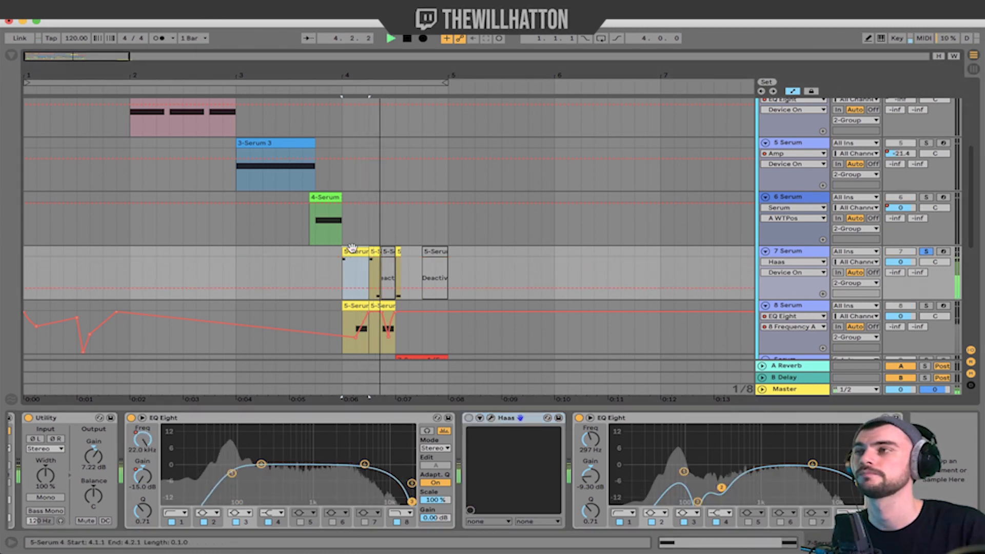
click(468, 418)
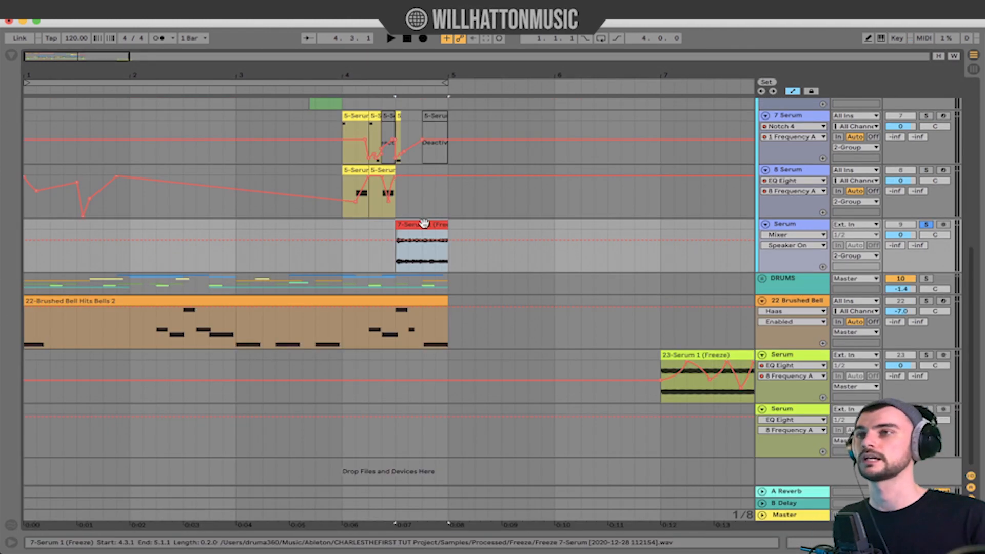
Step: Audition the red 7-Serum 1 (Freeze) clip against the blue 3-Serum 3 clip, soloing each track in turn
key(space)
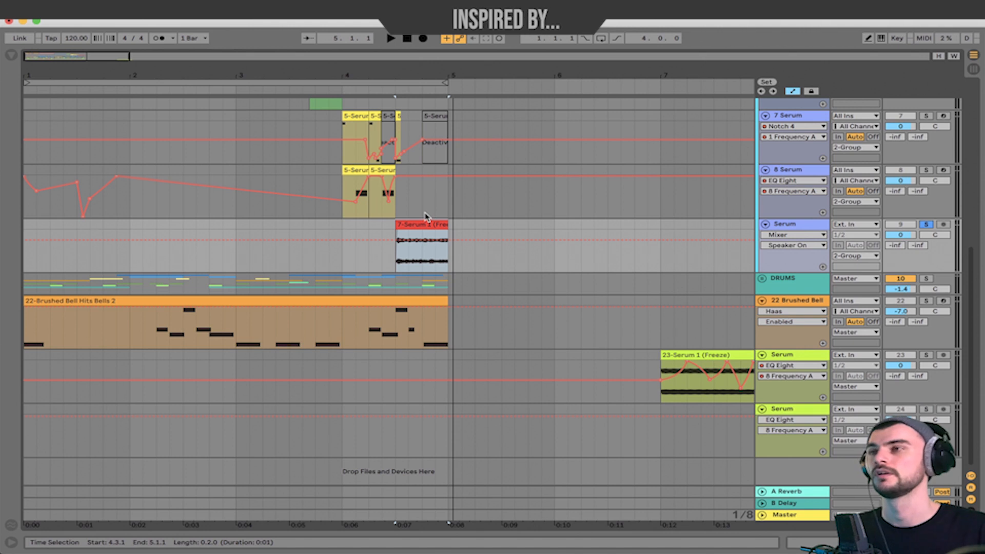
double_click(784, 225)
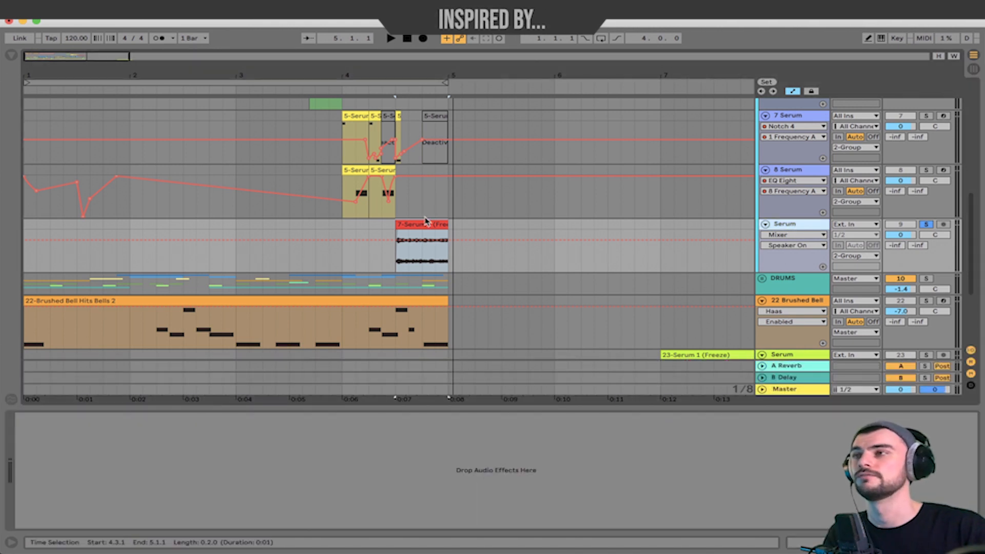
scroll(565, 198, up, 2)
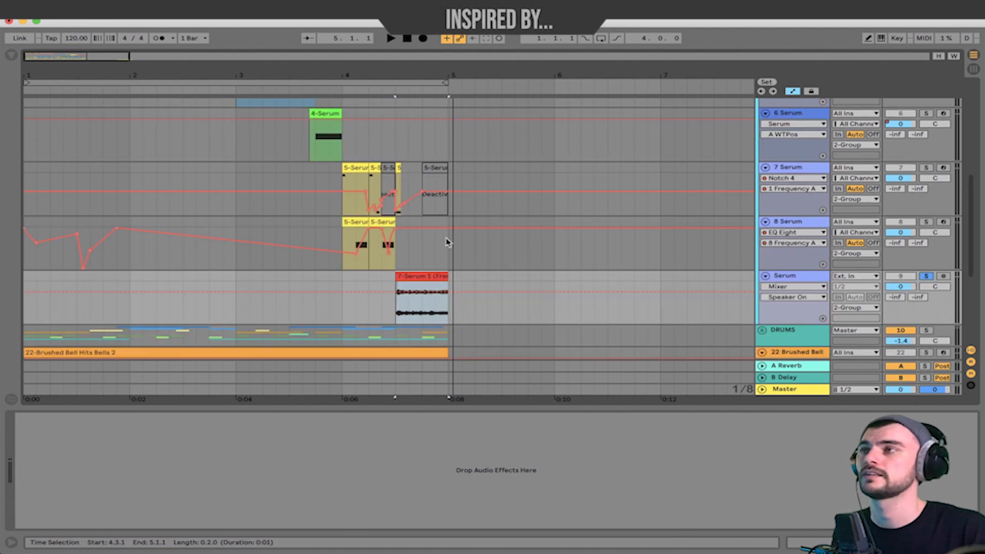
scroll(446, 242, up, 2)
click(279, 140)
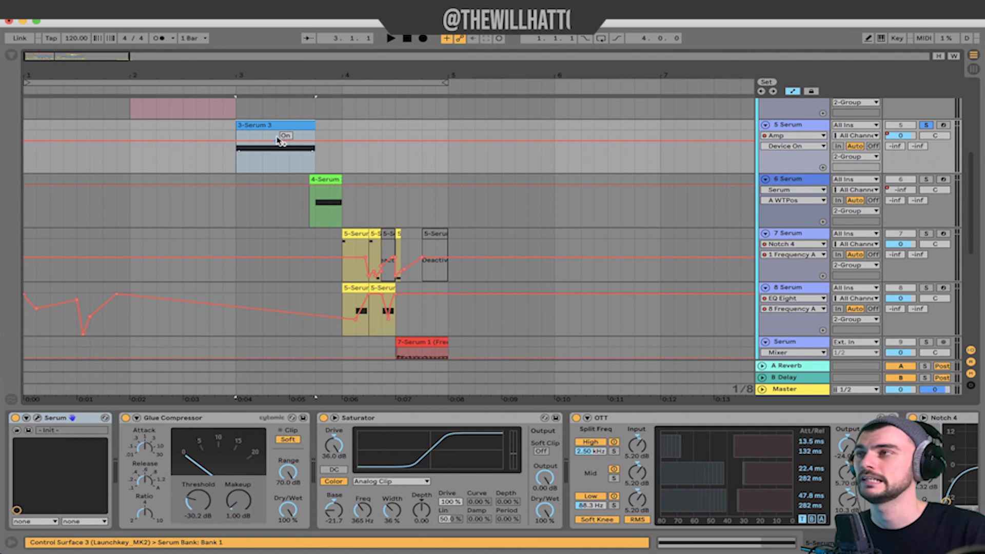
key(space)
scroll(404, 253, down, 4)
click(411, 239)
key(space)
key(space)
scroll(436, 226, up, 6)
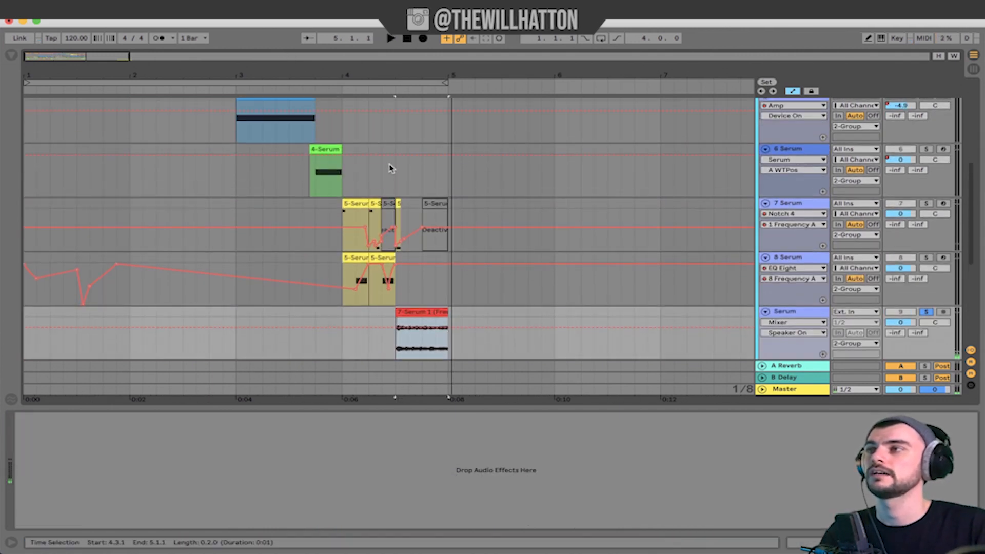
Step: Enable the Flanger effect in the 5 Serum track's Serum patch and raise its rate
click(856, 159)
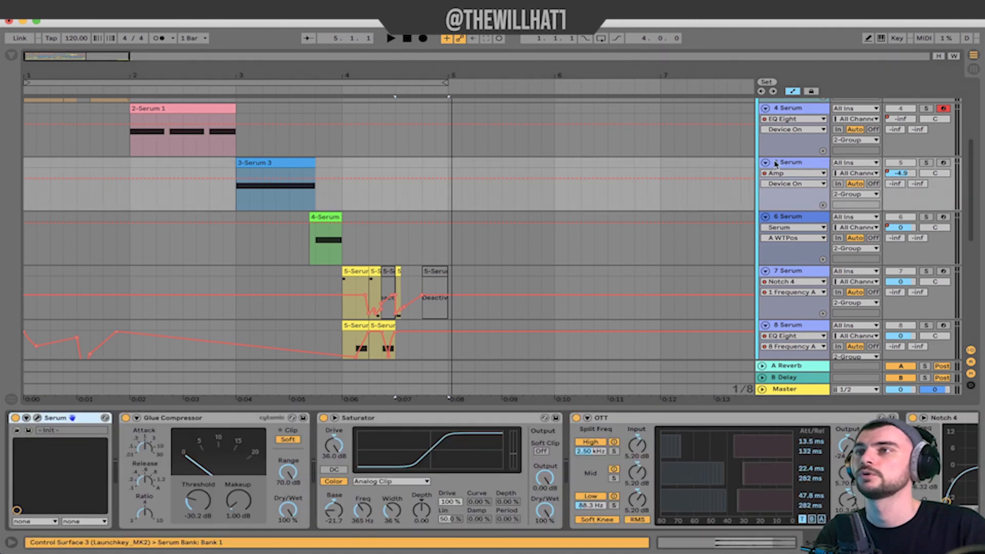
click(37, 418)
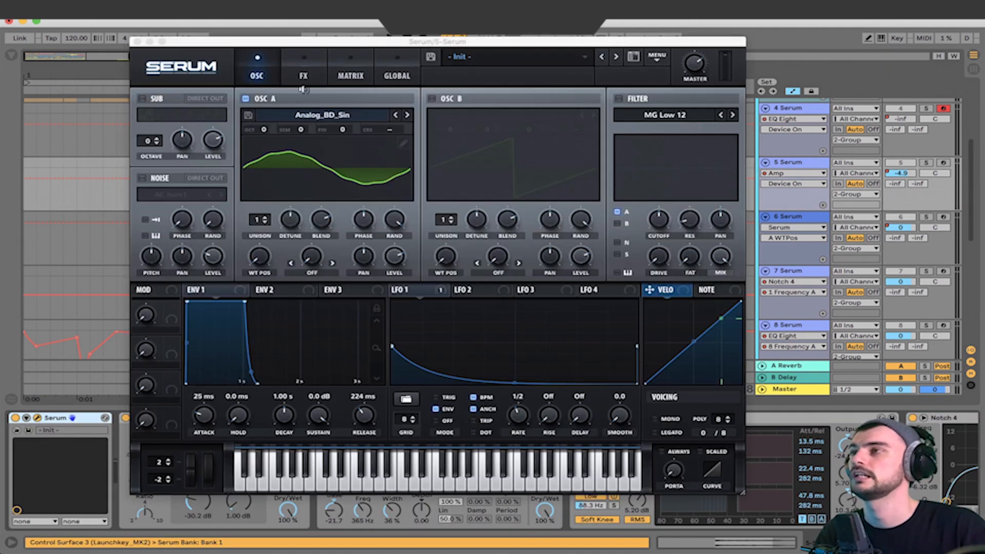
click(303, 77)
click(147, 138)
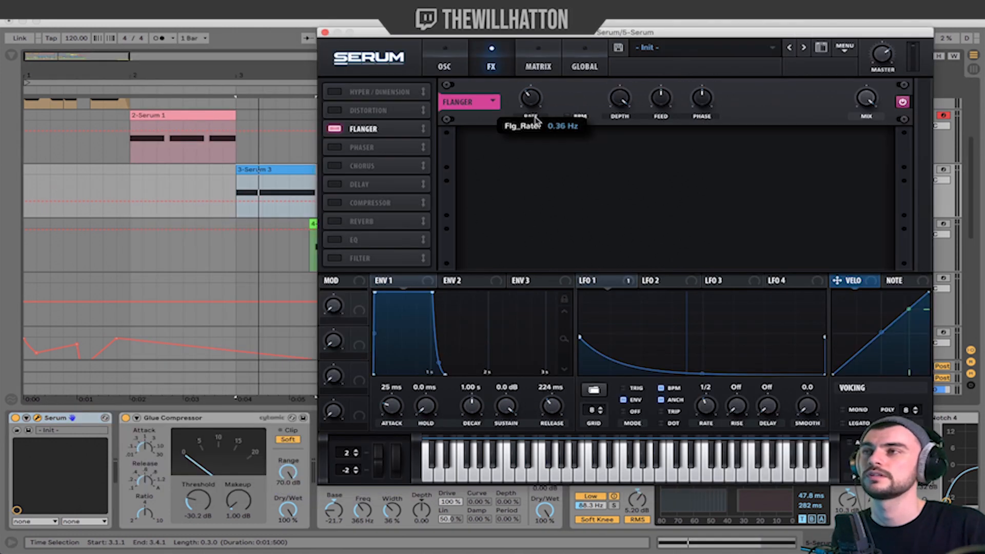
mouse_move(536, 119)
mouse_down()
mouse_move(537, 82)
mouse_move(536, 102)
mouse_up()
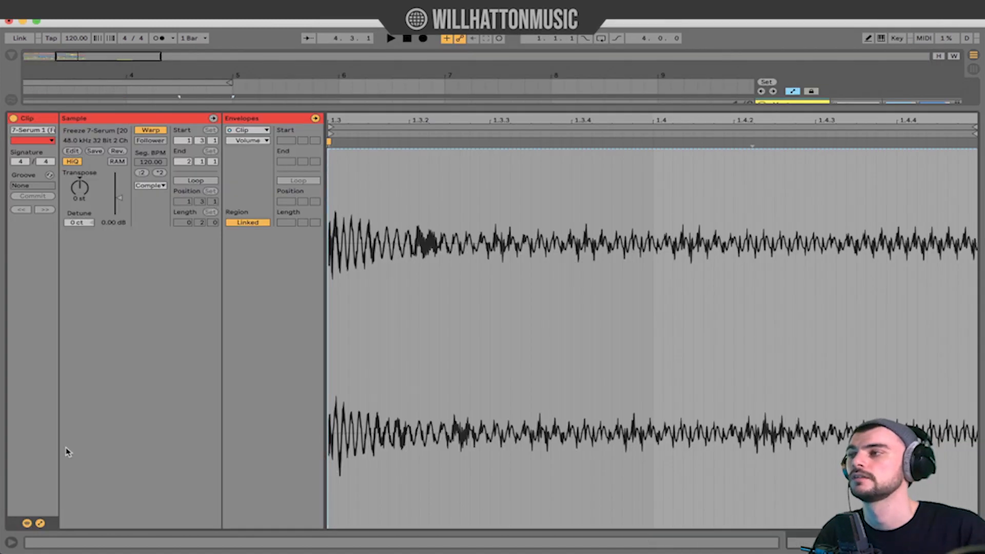
Step: Show the red 7-Serum 1 (Freeze) clip's Transposition envelope and play the clip with the envelope flat at 0
click(244, 140)
click(251, 161)
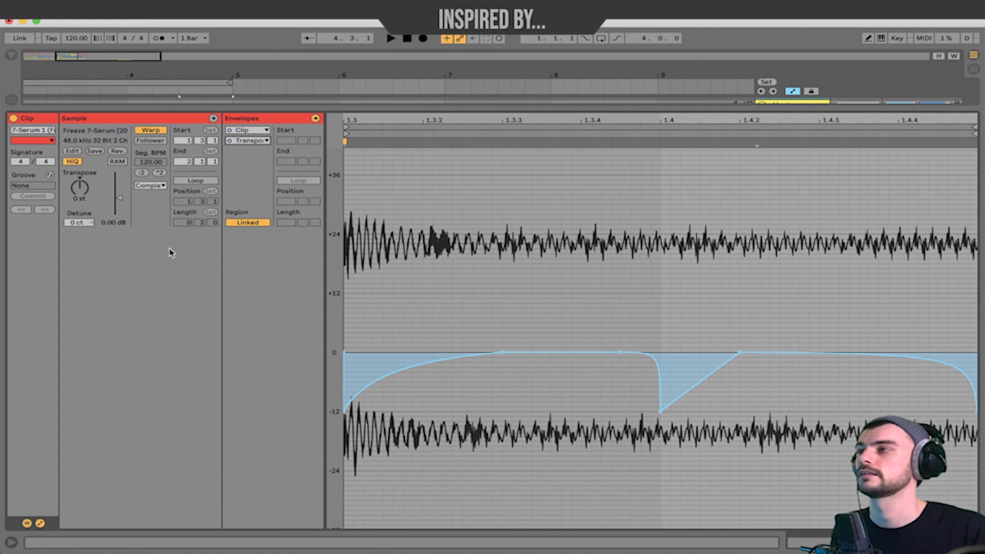
key(space)
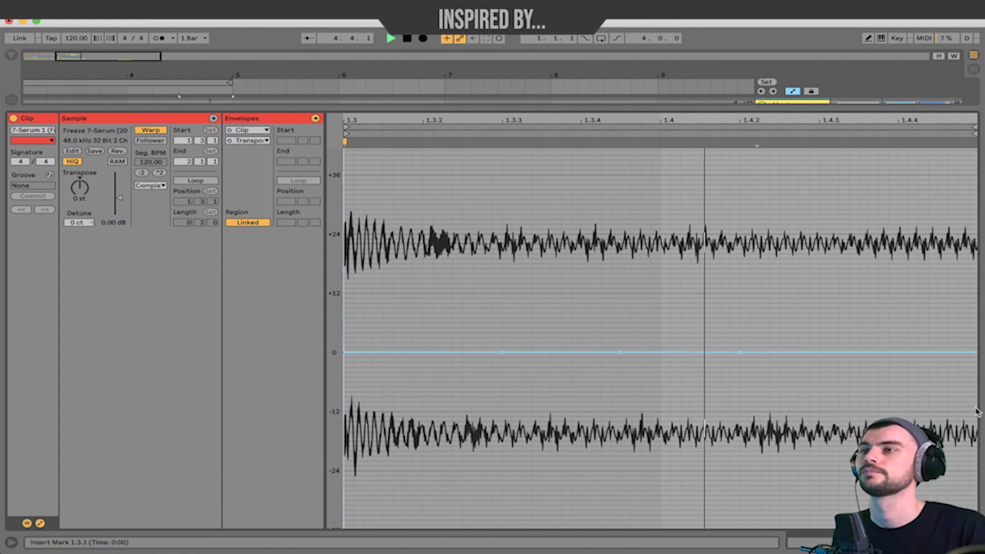
key(space)
key(space)
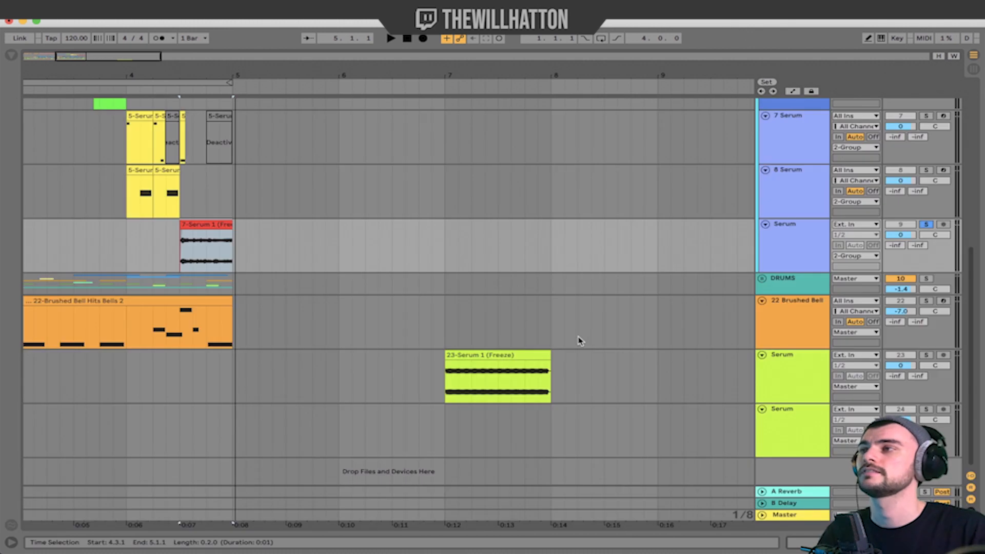
Step: Show the 2 Group track's empty device chain and collapse the group
scroll(616, 318, up, 6)
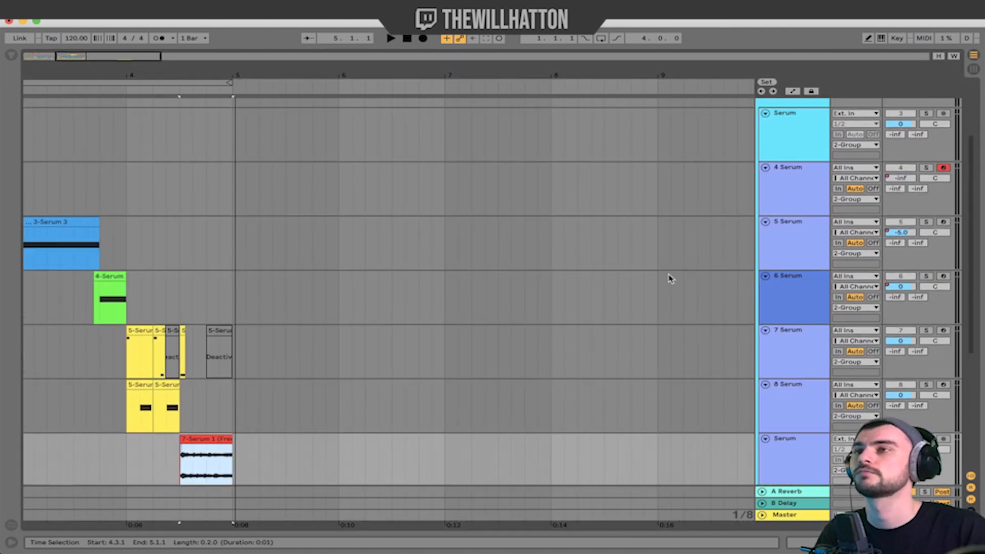
click(786, 206)
scroll(787, 221, down, 8)
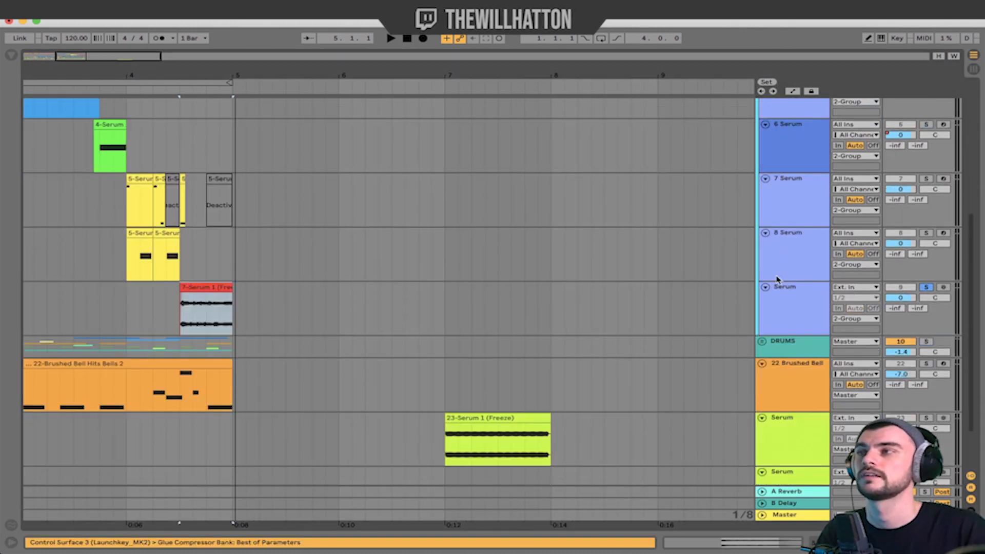
scroll(783, 256, up, 8)
double_click(787, 137)
click(800, 169)
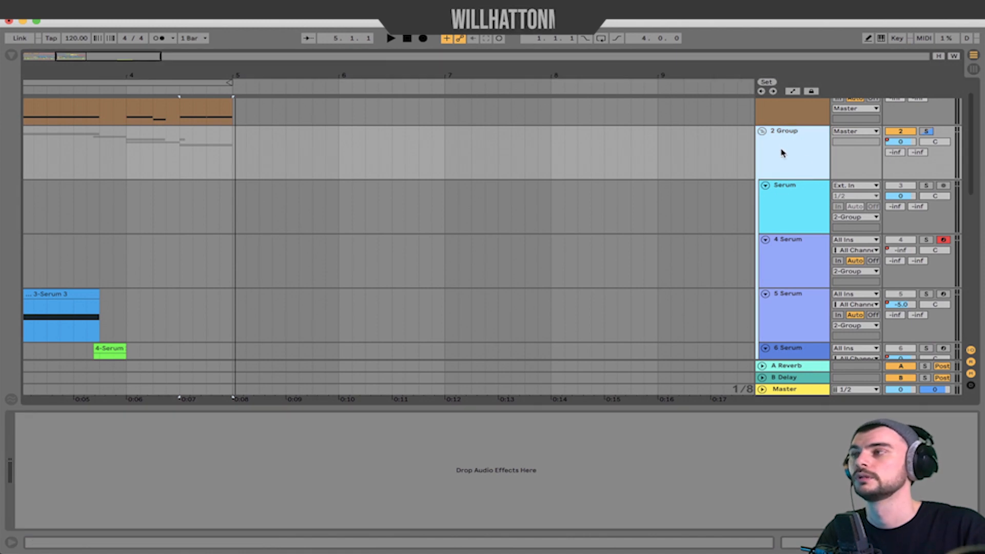
click(763, 131)
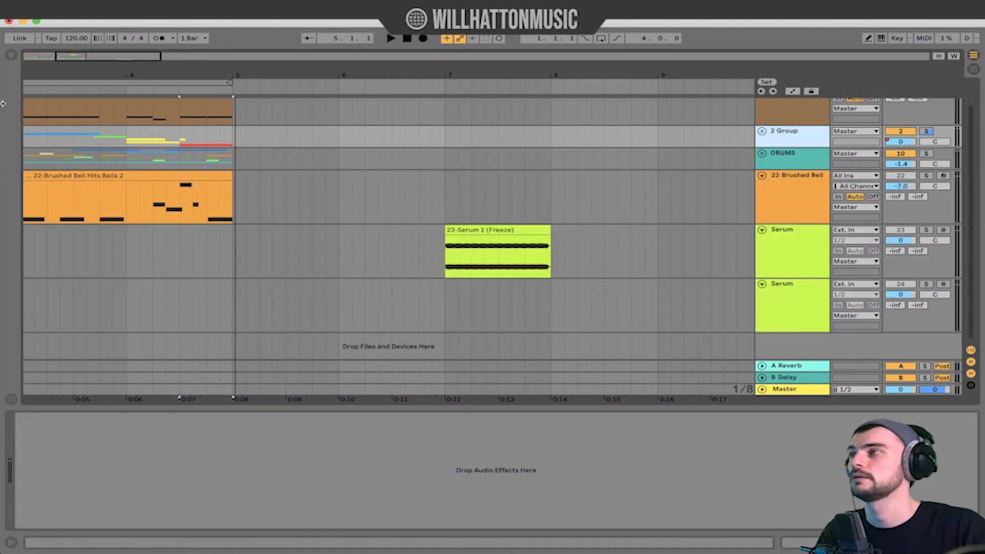
Step: Add an EQ Eight to the 2 Group and set its band 1 to a low cut at about 71 Hz
click(9, 57)
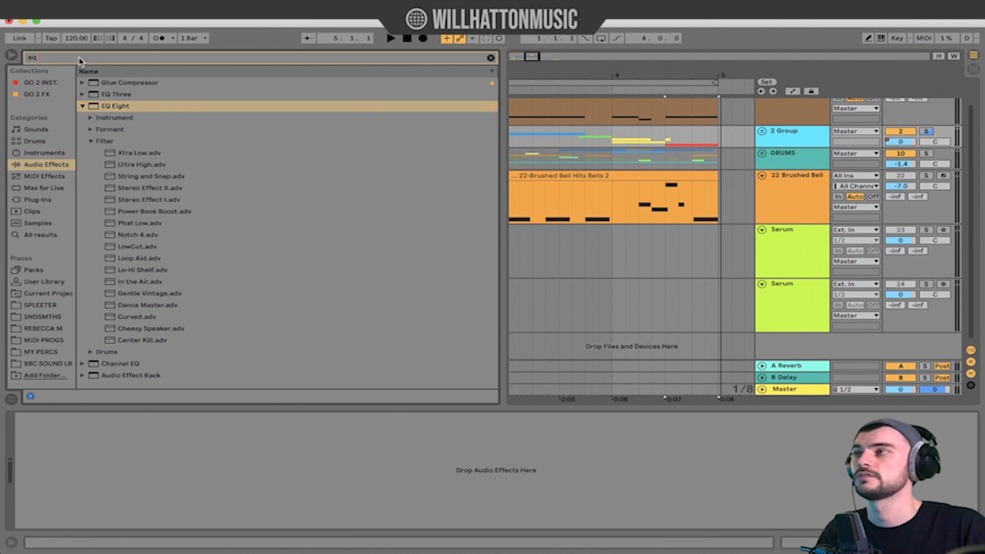
drag(110, 106, 231, 477)
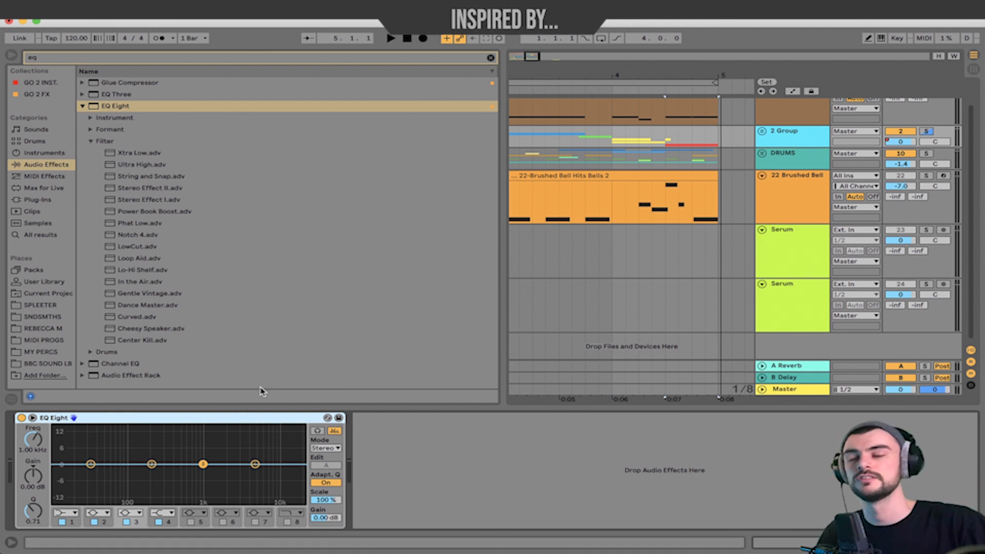
click(61, 514)
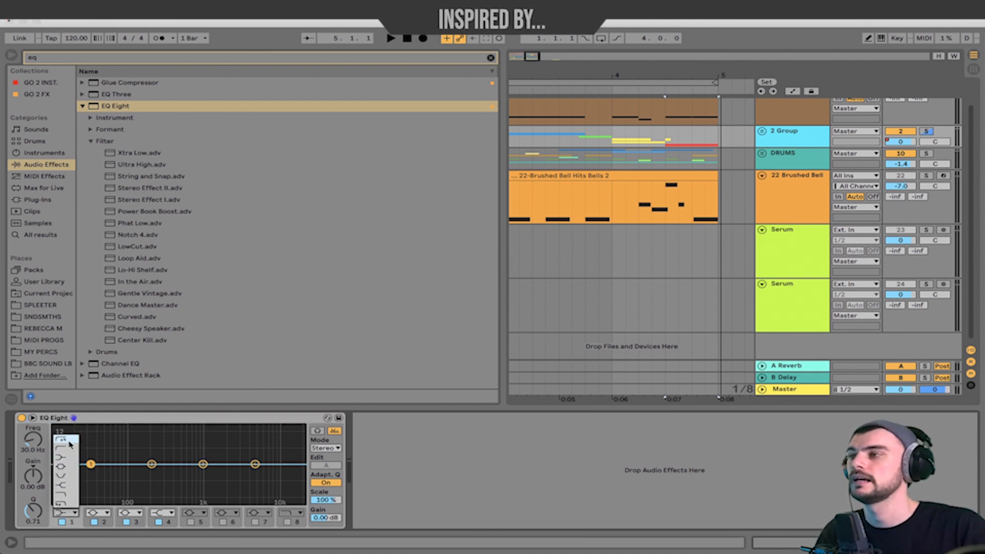
click(69, 443)
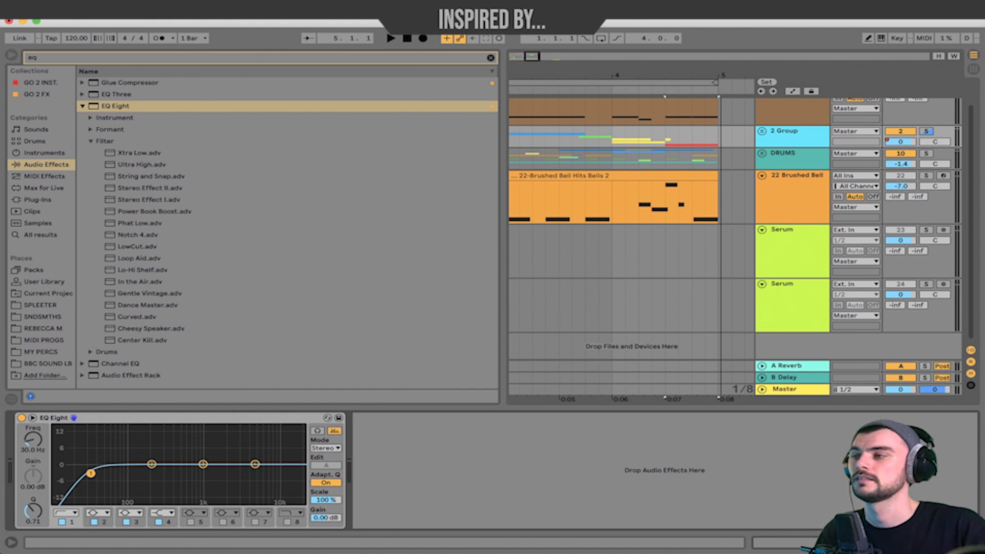
drag(111, 472, 118, 472)
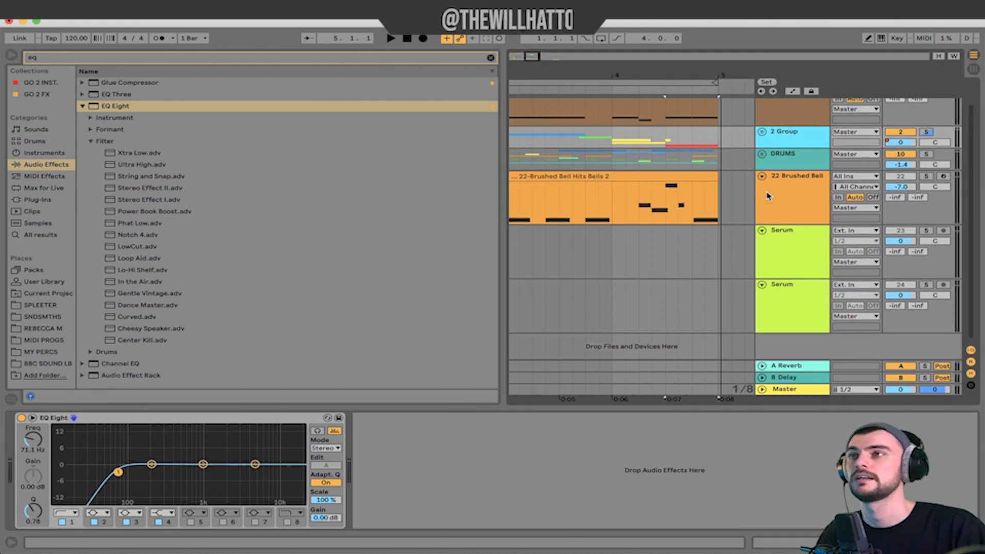
Step: Audition the 21-Hip-Hop Sub Bass 1 clip from bar 1 with the 1 Hip-Hop Sub track soloed
scroll(649, 160, up, 2)
click(778, 122)
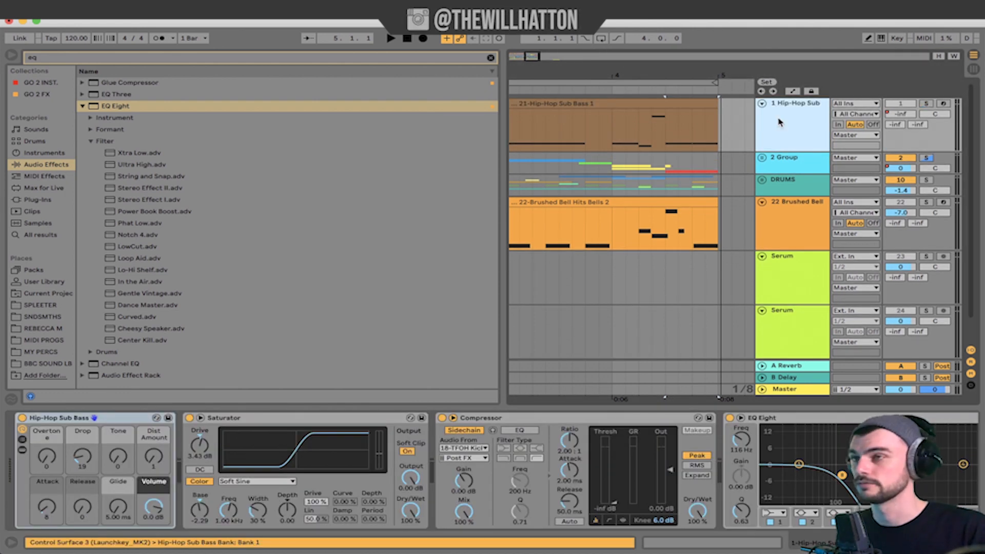
click(563, 101)
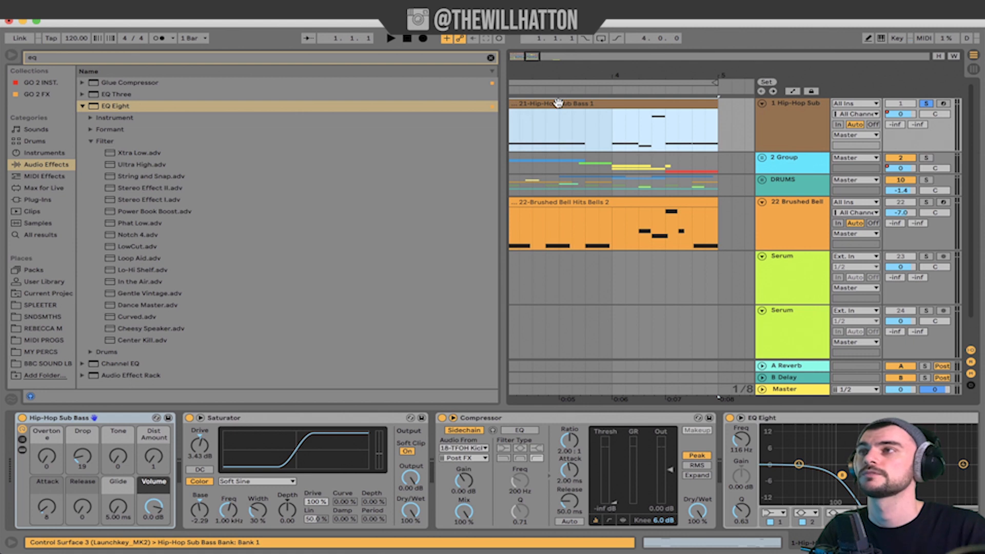
key(space)
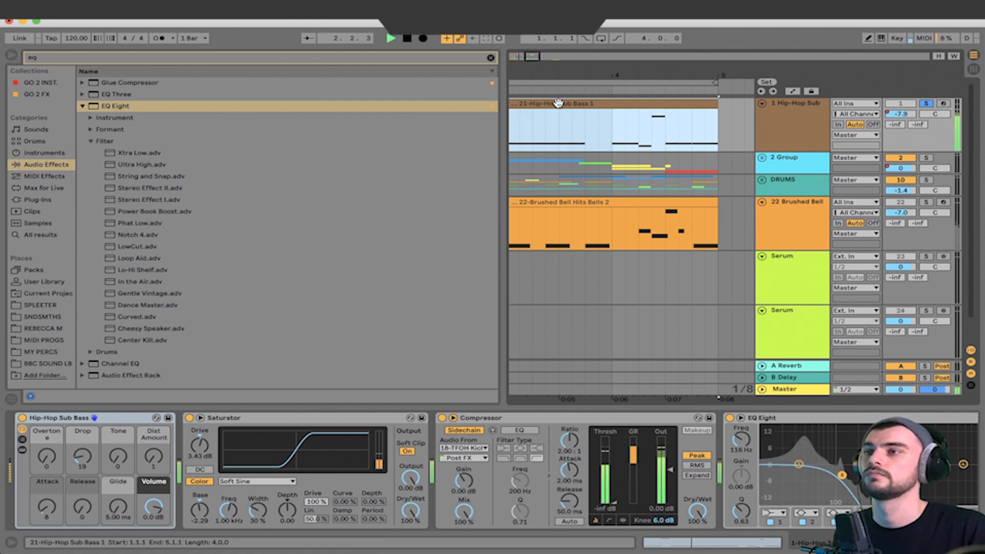
key(space)
key(z)
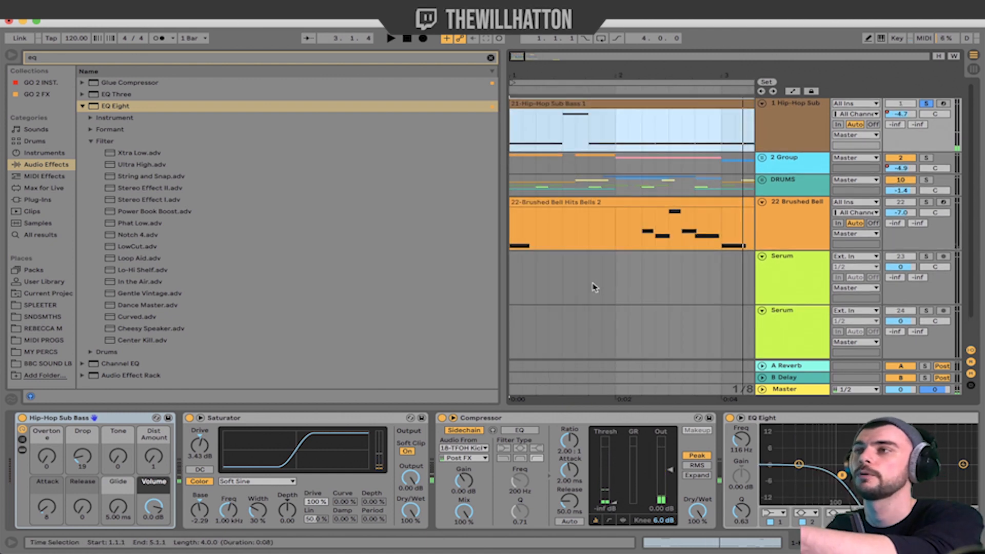
Step: Examine the Hip-Hop Sub track's Saturator, sidechained Compressor and EQ Eight settings
click(282, 422)
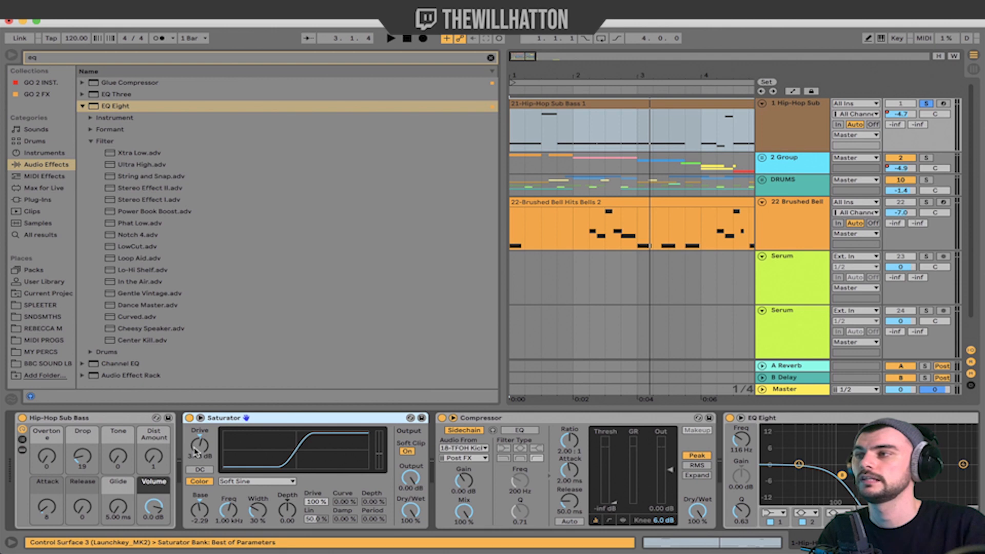
click(584, 420)
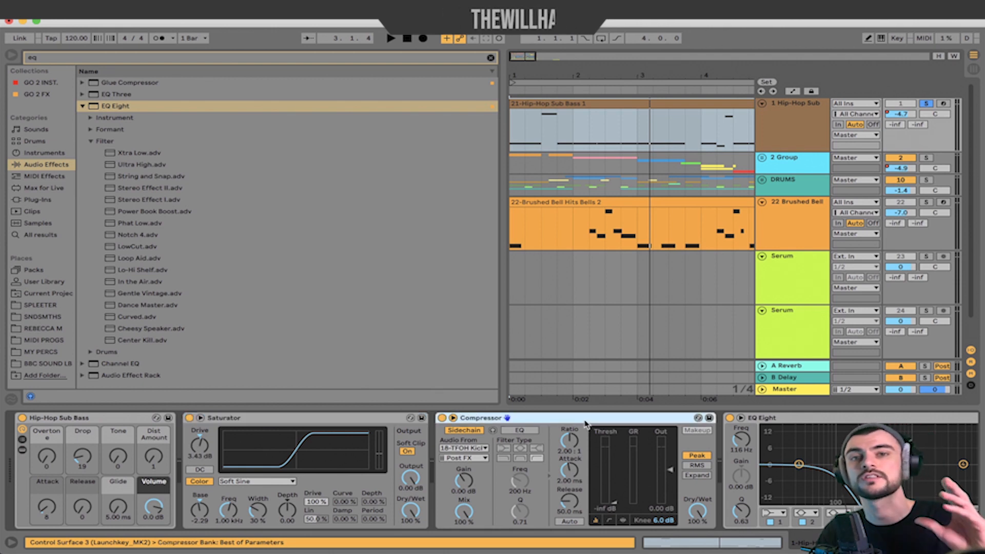
scroll(585, 462, right, 5)
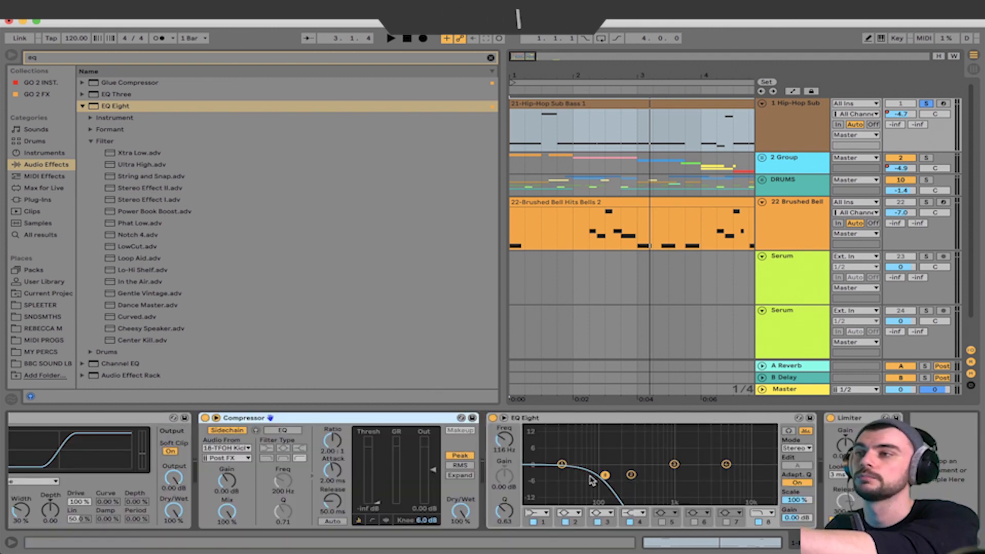
Step: Set the Hip-Hop Sub EQ Eight's high-cut frequency to 114 Hz and audition the sub together with the 2 Group soloed from bar 1
drag(606, 475, 605, 475)
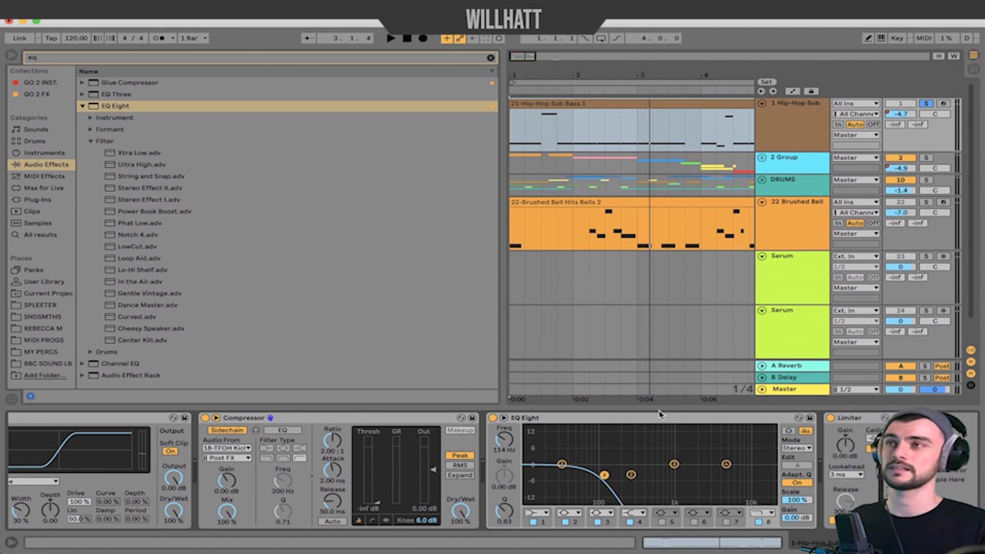
click(798, 170)
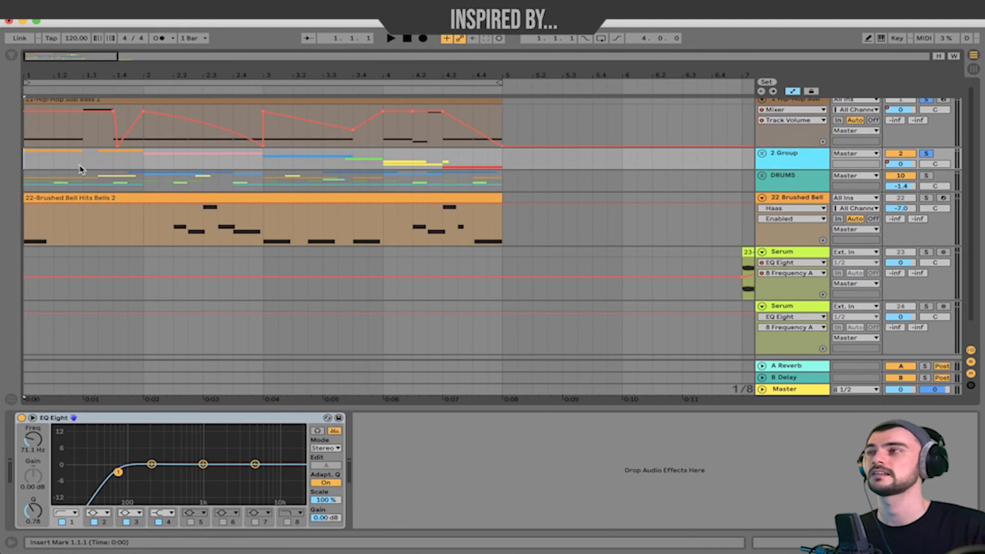
key(space)
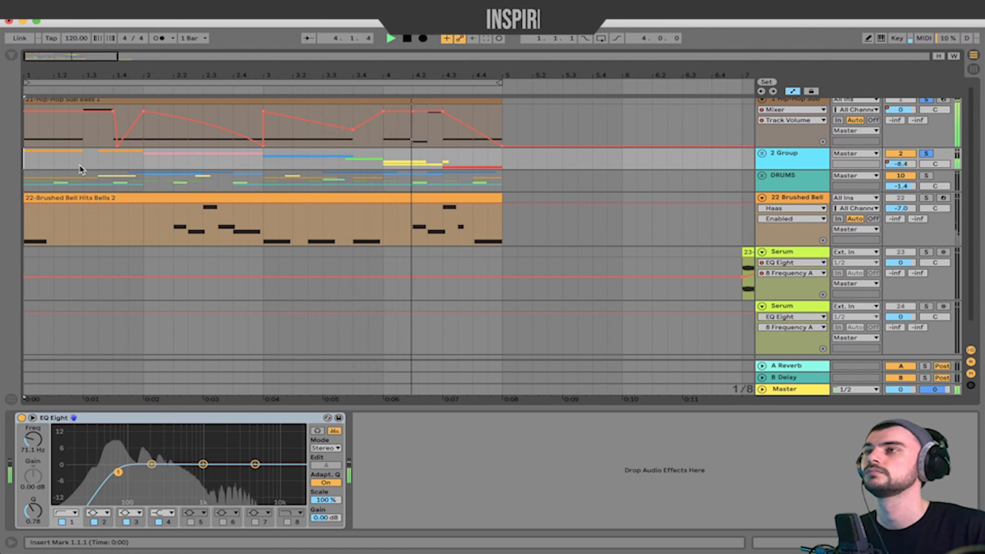
key(space)
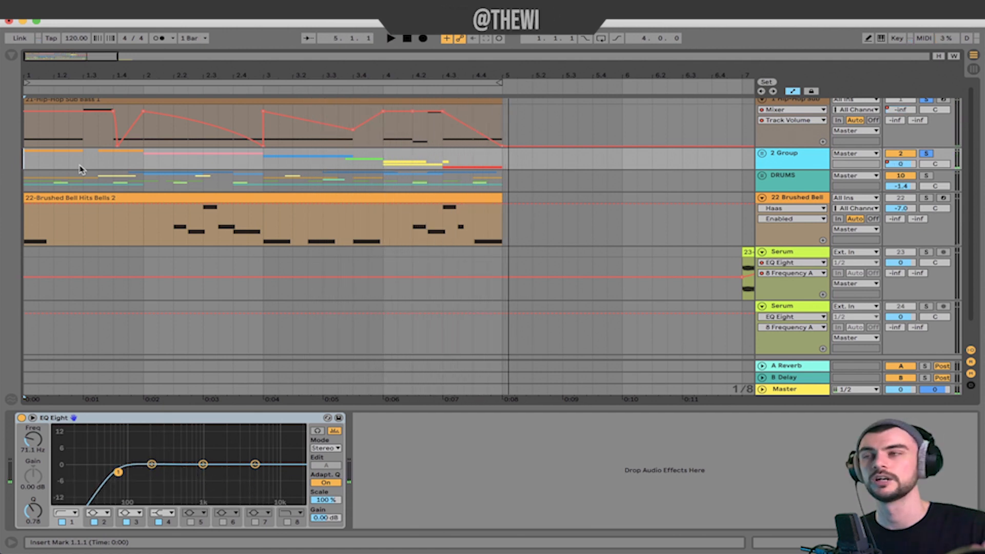
Step: Play the full four-bar arrangement from bar 1 with no tracks soloed and the automation lanes hidden
click(799, 155)
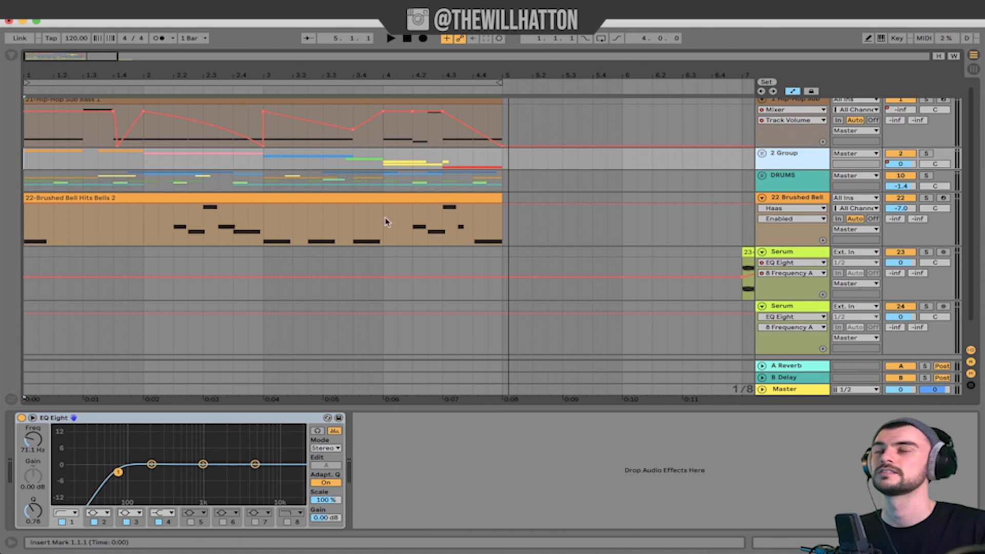
key(a)
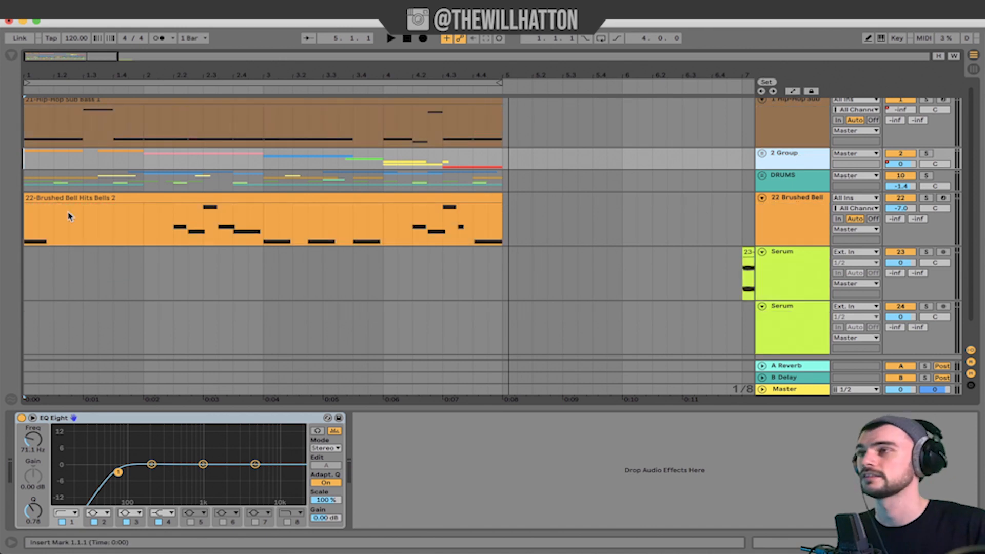
click(34, 197)
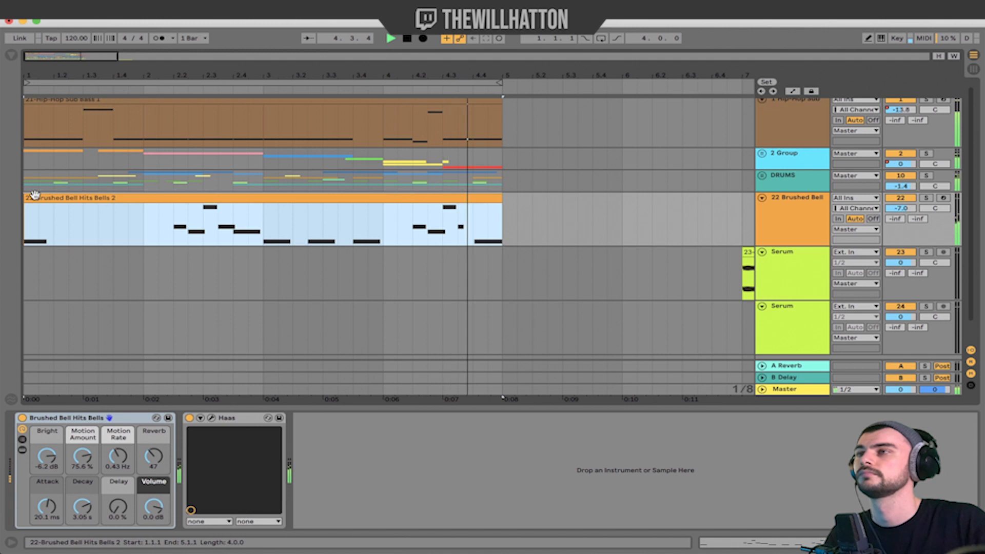
key(space)
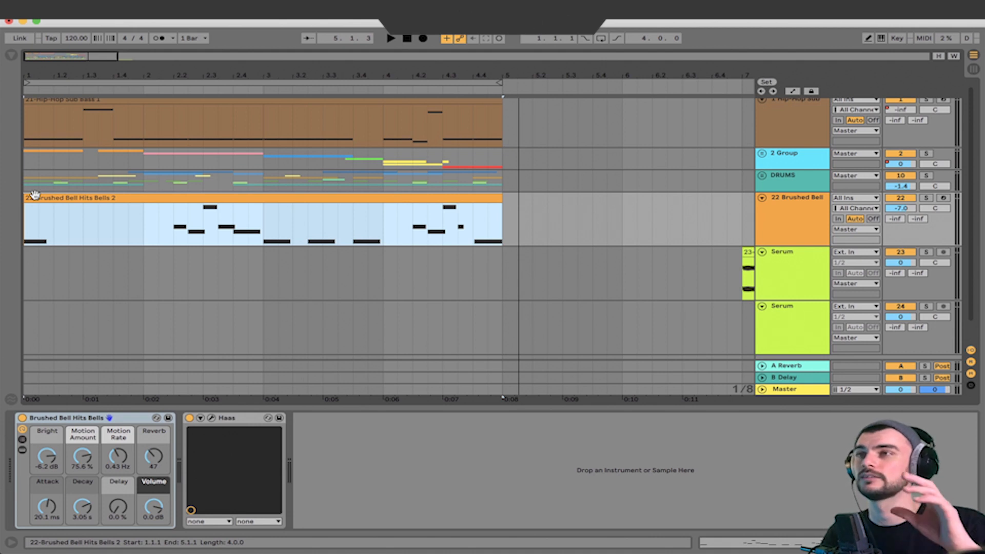
Step: Unfold the 2 Group to show its Serum bass tracks and collapse it again
click(763, 153)
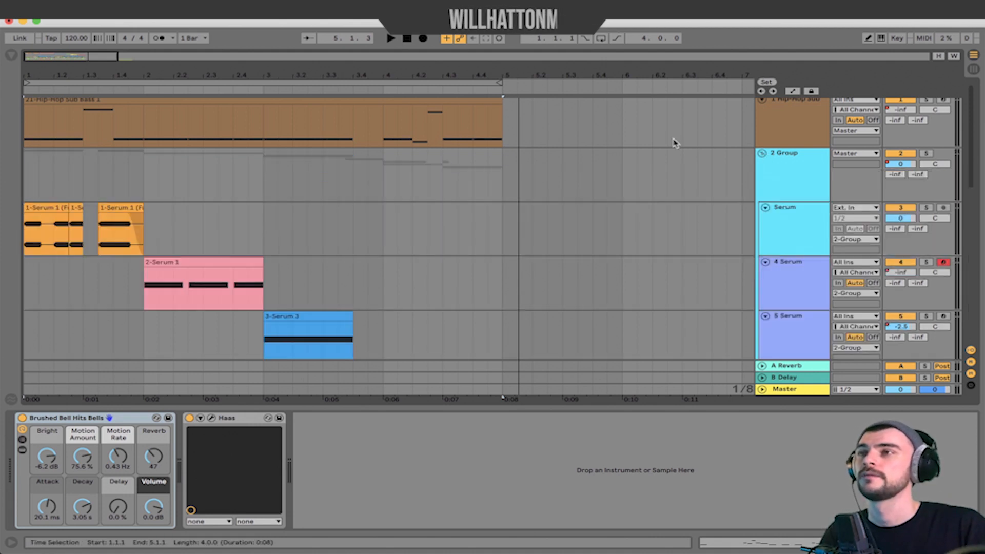
click(762, 154)
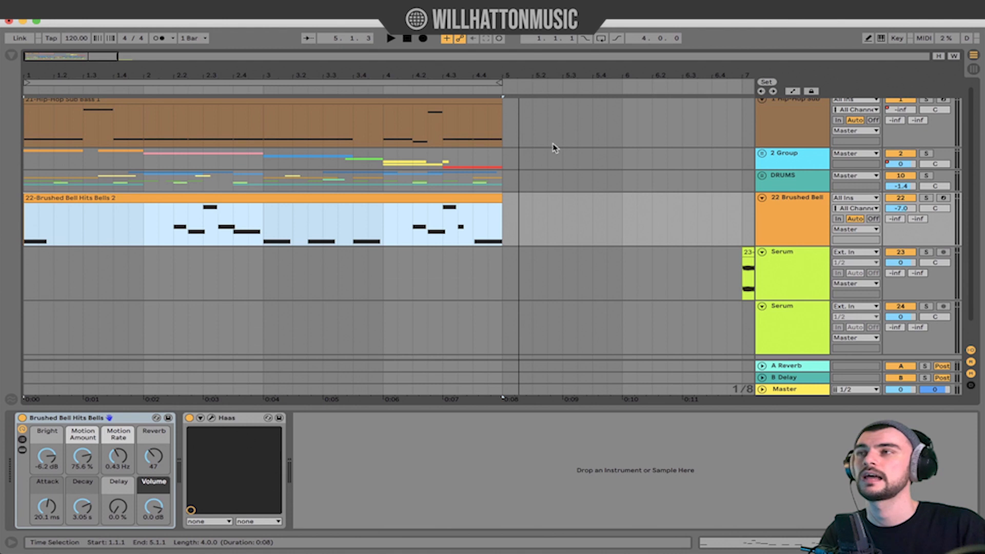